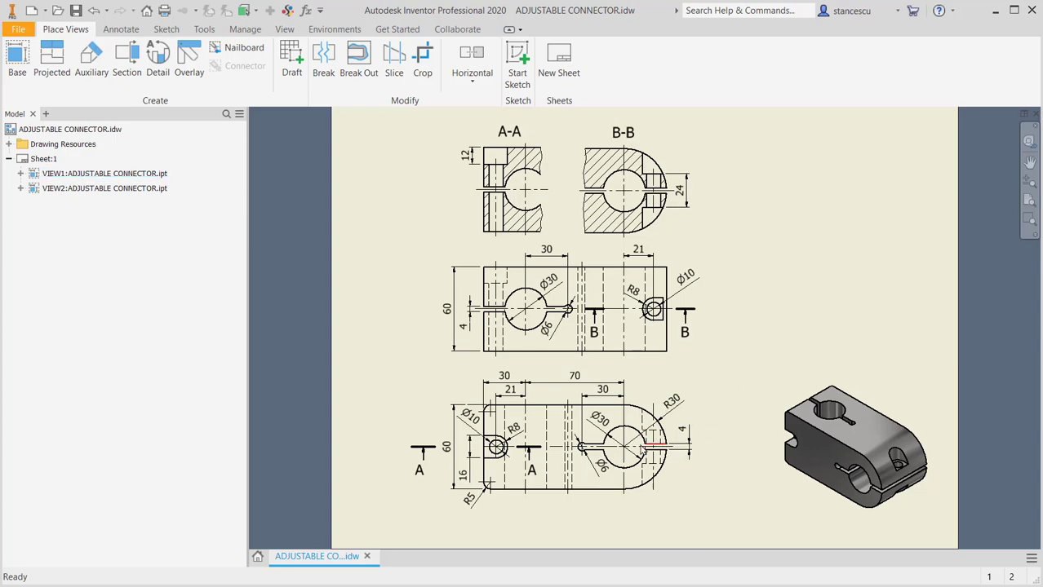
{"action": "left_click", "coordinate": [602, 461]}
{"action": "scroll", "coordinate": [595, 455], "scroll_direction": "down", "scroll_amount": 3}
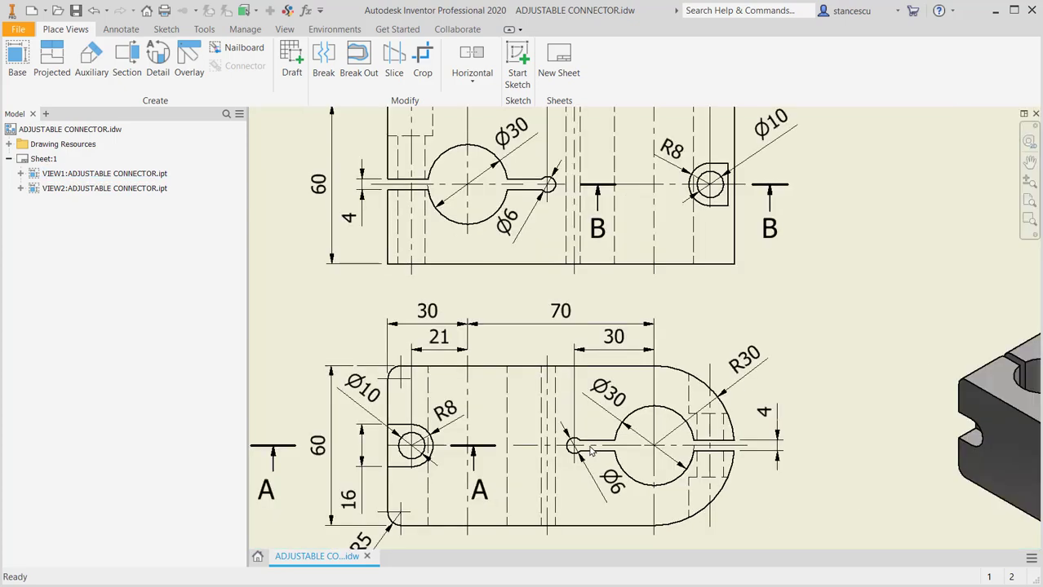
{"action": "middle_click_drag", "start_coordinate": [586, 444], "coordinate": [590, 464]}
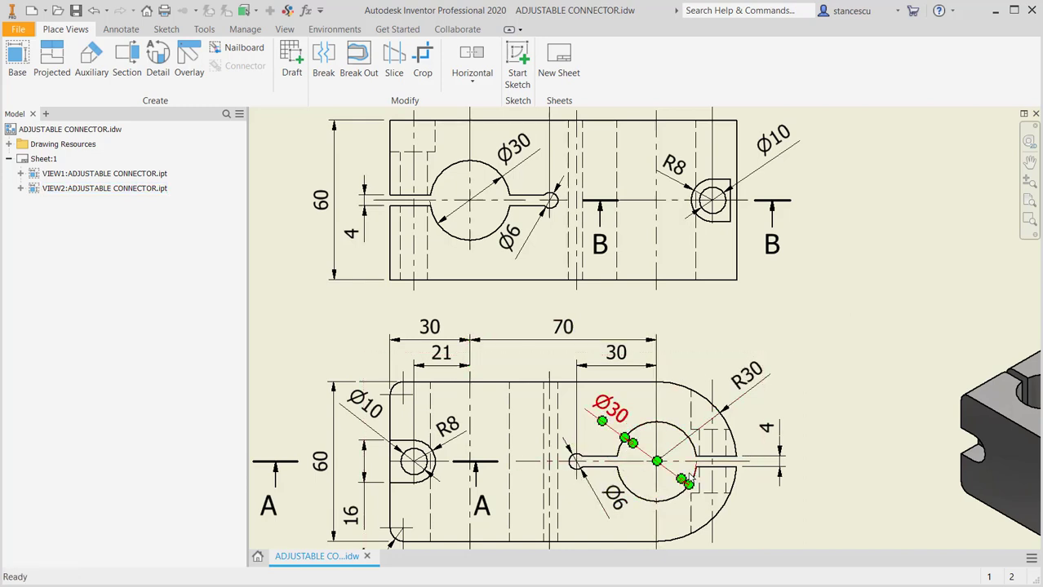
{"action": "middle_click_drag", "start_coordinate": [873, 463], "coordinate": [687, 438]}
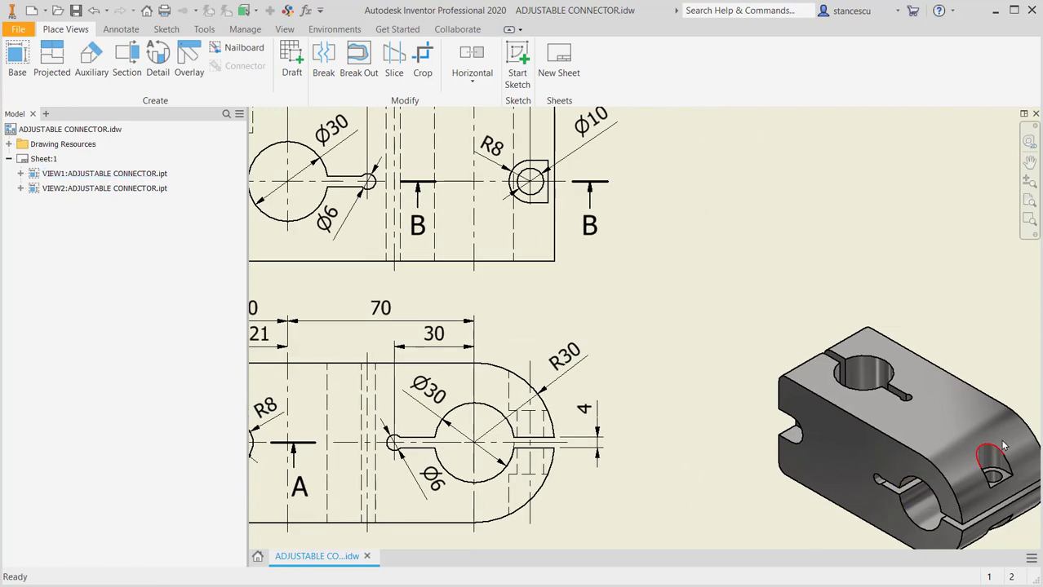
{"action": "middle_click_drag", "start_coordinate": [715, 433], "coordinate": [813, 417]}
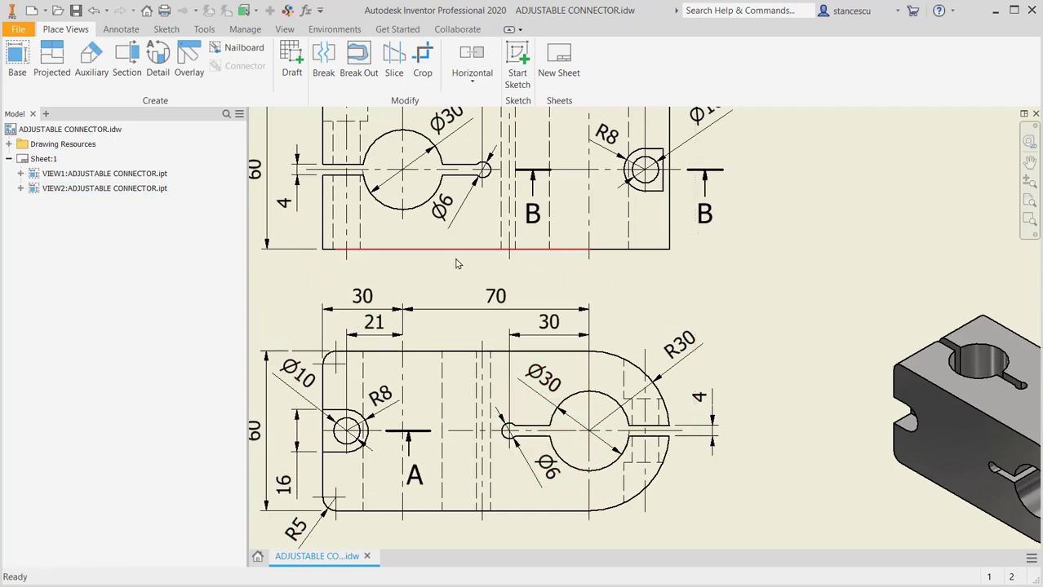
{"action": "middle_click_drag", "start_coordinate": [399, 174], "coordinate": [411, 208]}
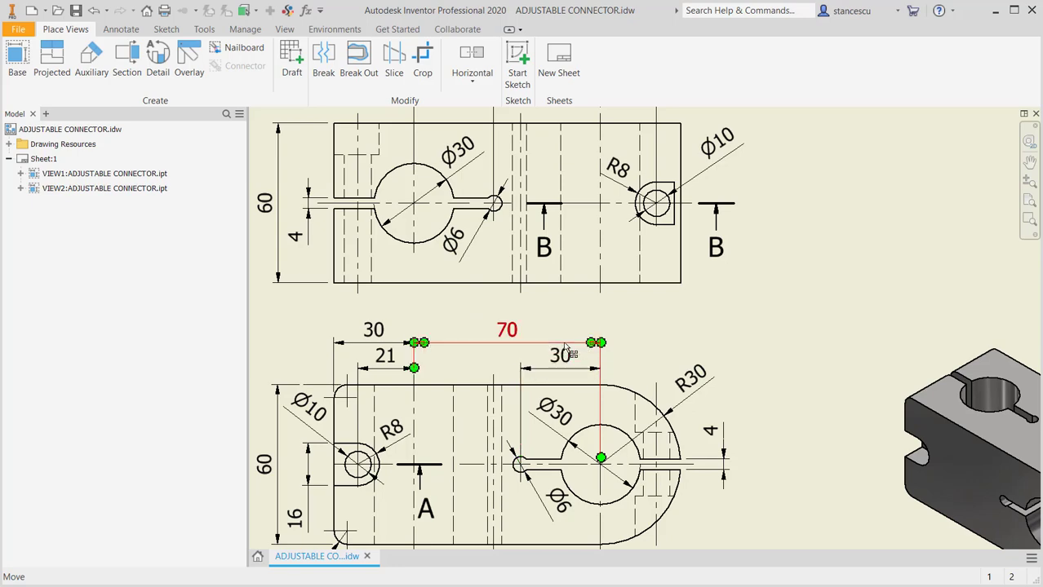
{"action": "middle_click_drag", "start_coordinate": [488, 110], "coordinate": [494, 157]}
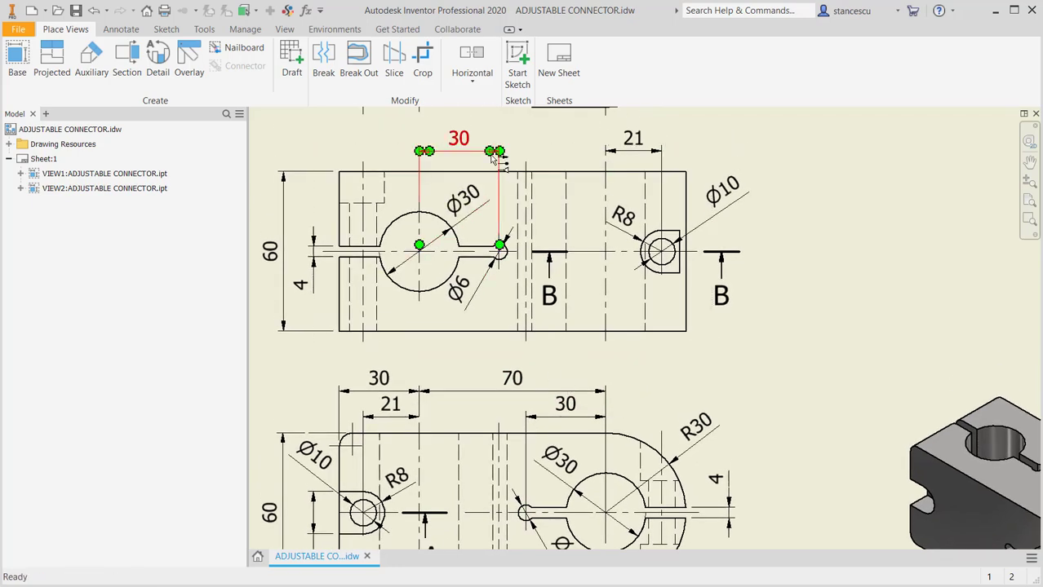
{"action": "middle_click_drag", "start_coordinate": [671, 445], "coordinate": [687, 384]}
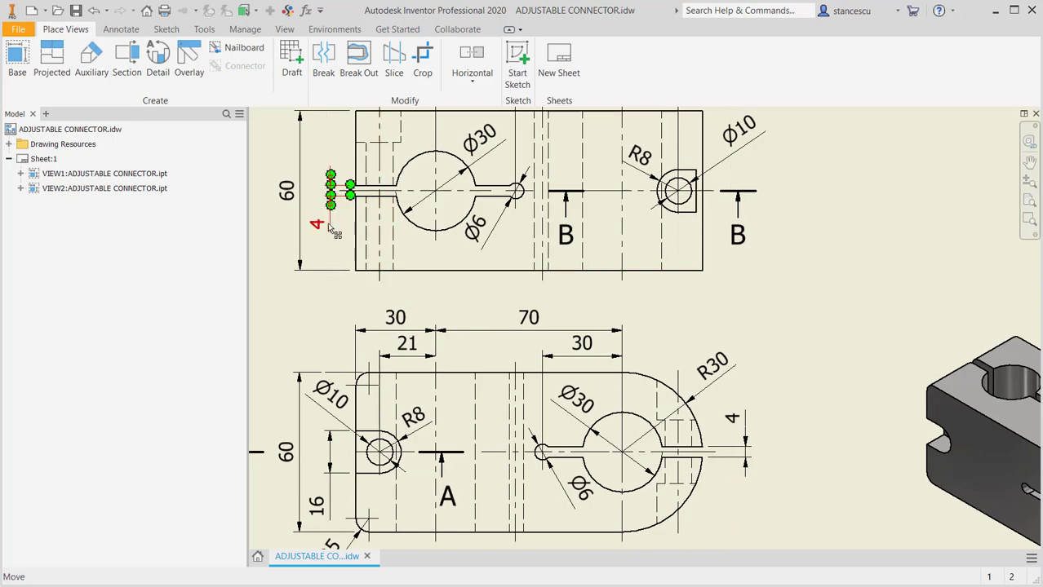
{"action": "mouse_move", "coordinate": [791, 312]}
{"action": "middle_mouse_down"}
{"action": "mouse_move", "coordinate": [804, 329]}
{"action": "mouse_move", "coordinate": [820, 325]}
{"action": "middle_mouse_up"}
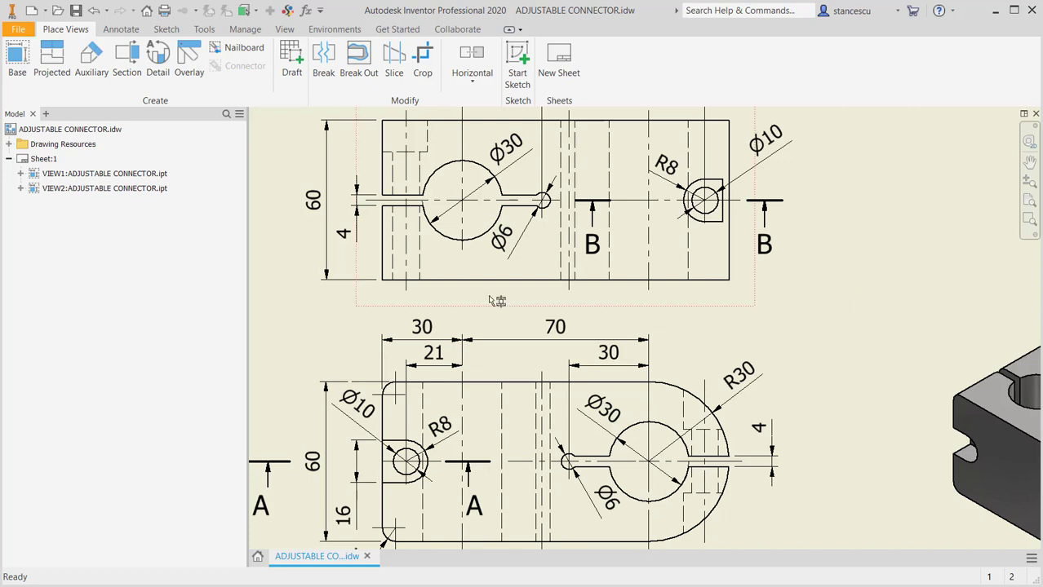
Create a new part from Standard (mm).ipt and start a 2D sketch on the XY plane
{"action": "left_click", "coordinate": [28, 11]}
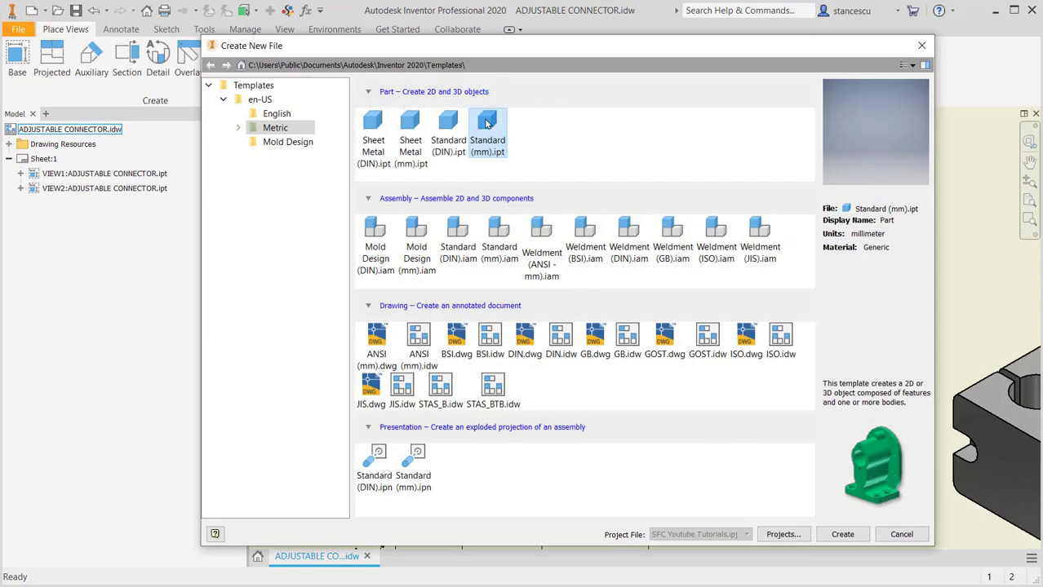
{"action": "double_click", "coordinate": [484, 119]}
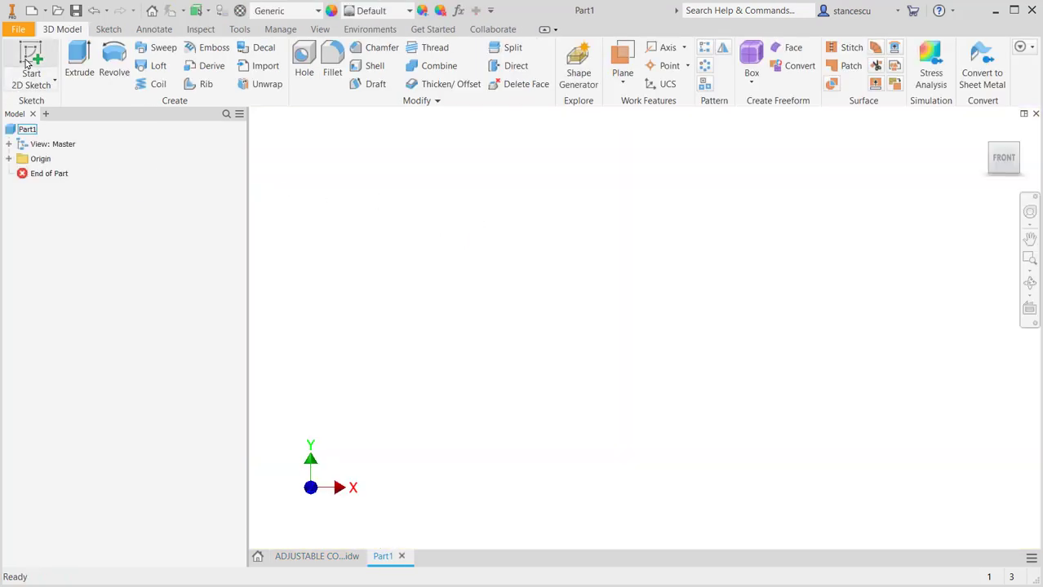
{"action": "left_click", "coordinate": [31, 64]}
{"action": "left_click", "coordinate": [577, 197]}
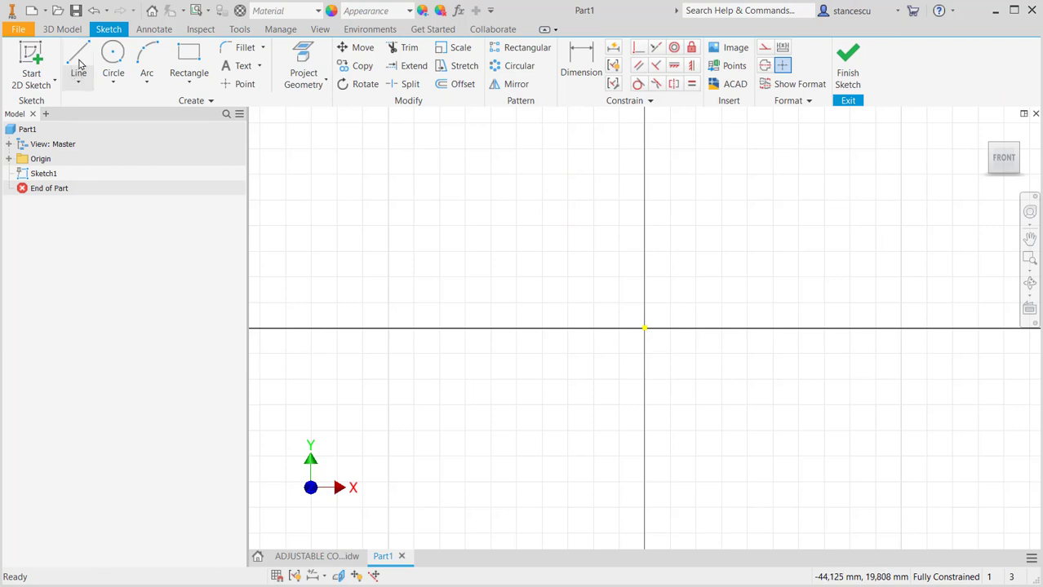
Draw a closed profile of two horizontal lines joined by a tangent arc end
{"action": "left_click", "coordinate": [77, 57]}
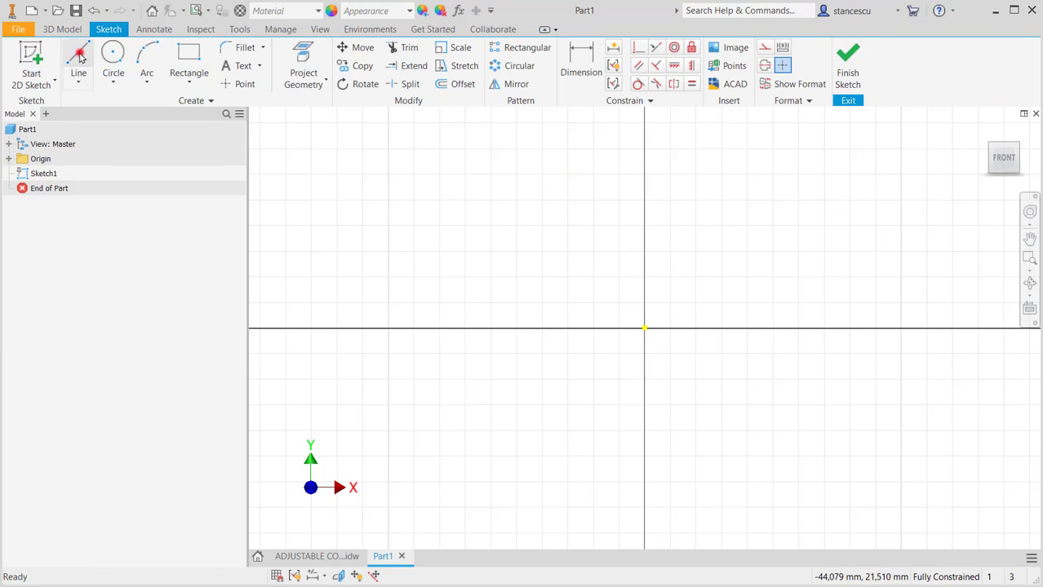
{"action": "left_click", "coordinate": [460, 246]}
{"action": "left_click", "coordinate": [628, 247]}
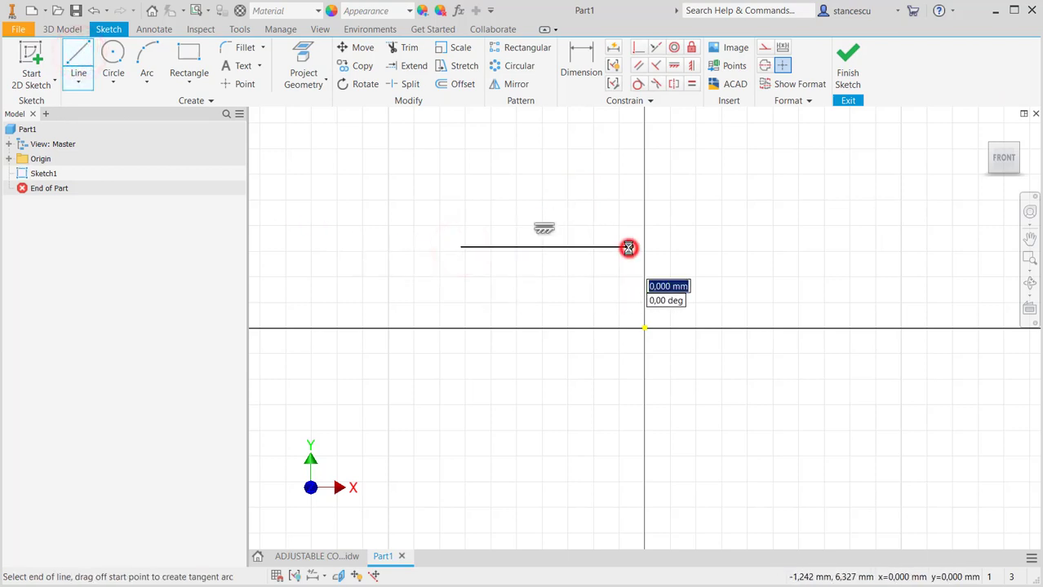
{"action": "left_click_drag", "start_coordinate": [628, 246], "coordinate": [629, 414]}
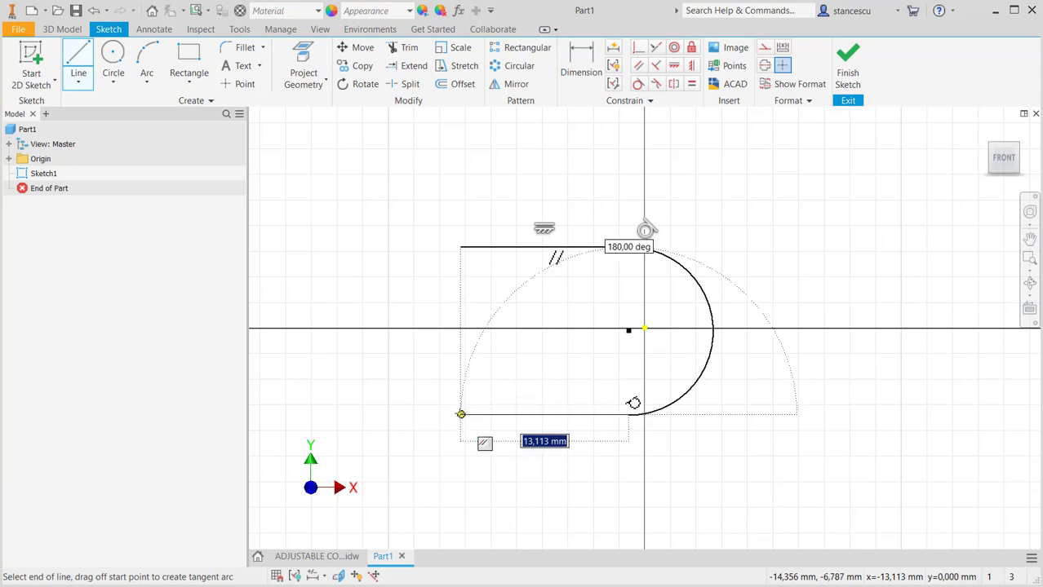
{"action": "left_click", "coordinate": [461, 415]}
{"action": "right_click", "coordinate": [402, 396]}
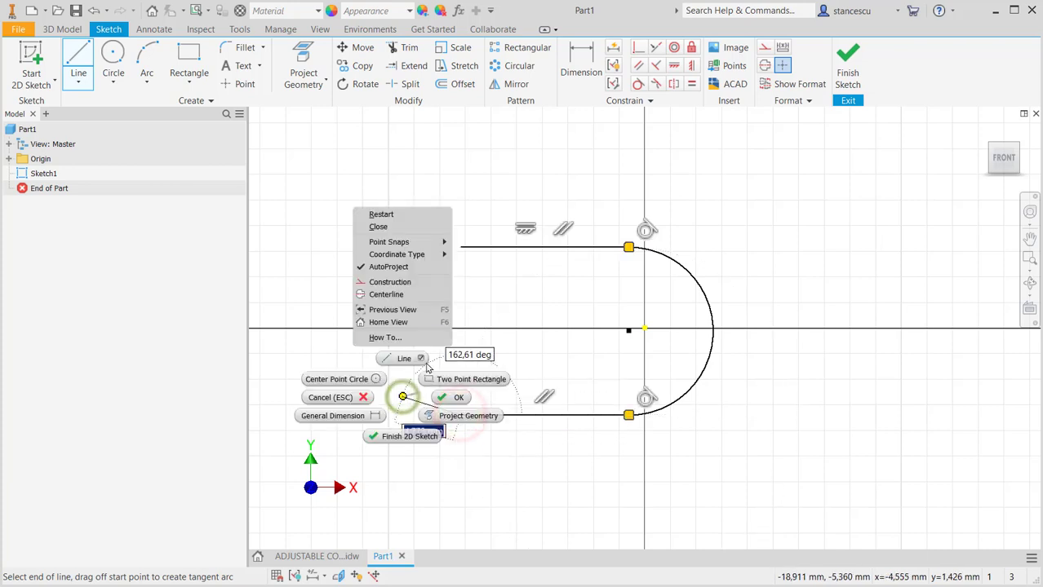
{"action": "left_click", "coordinate": [392, 228]}
{"action": "left_click", "coordinate": [308, 557]}
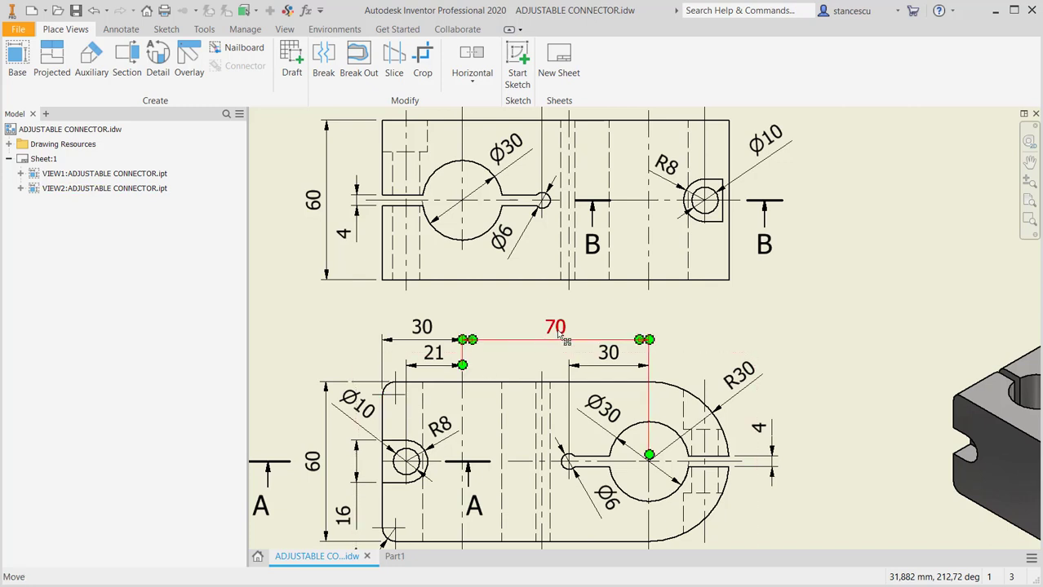
Dimension the profile's arc radius to 30 mm
{"action": "left_click", "coordinate": [390, 557]}
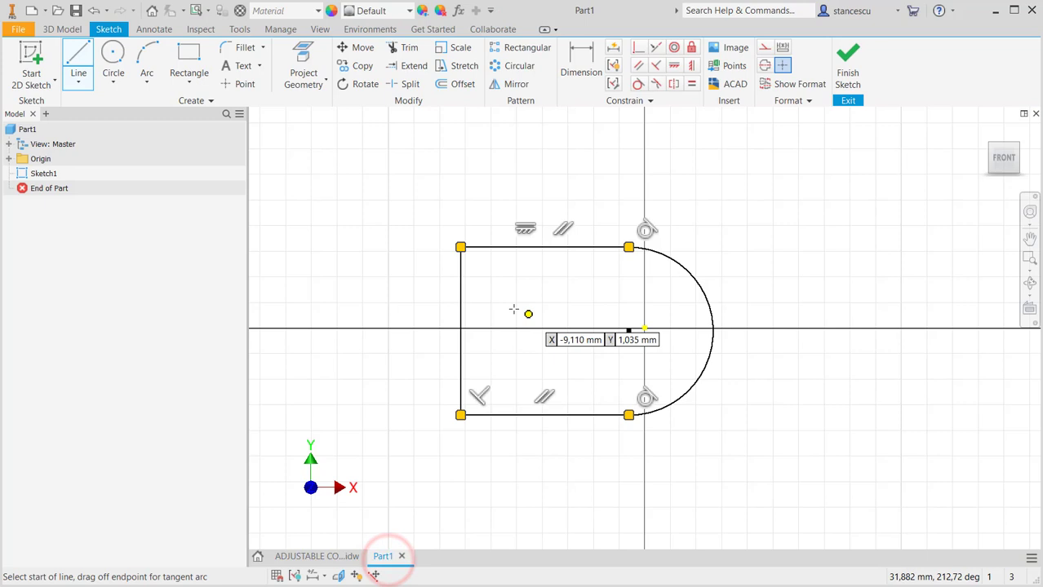
{"action": "left_click", "coordinate": [582, 65]}
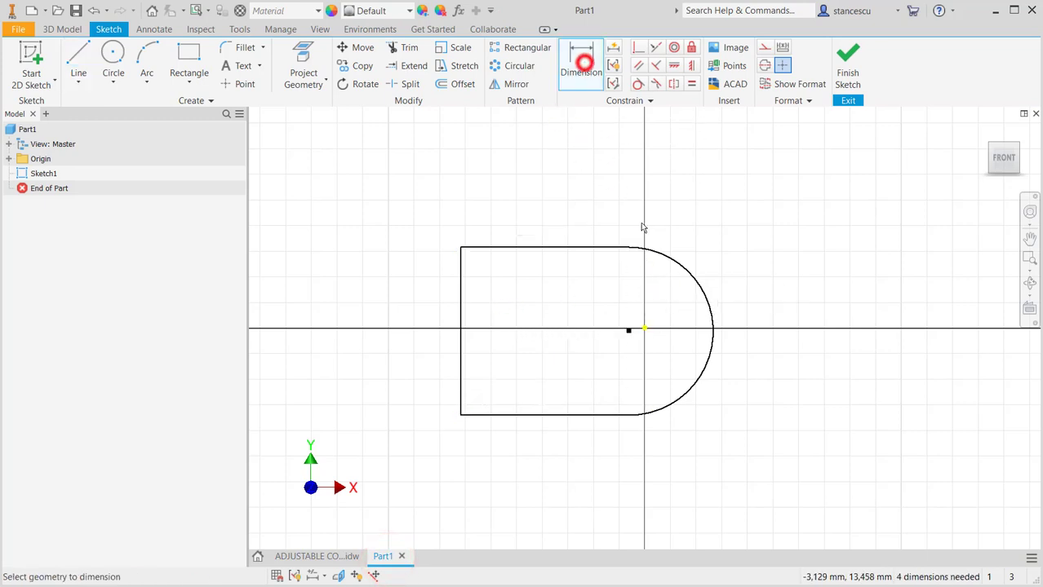
{"action": "left_click", "coordinate": [702, 290]}
{"action": "left_click", "coordinate": [778, 247]}
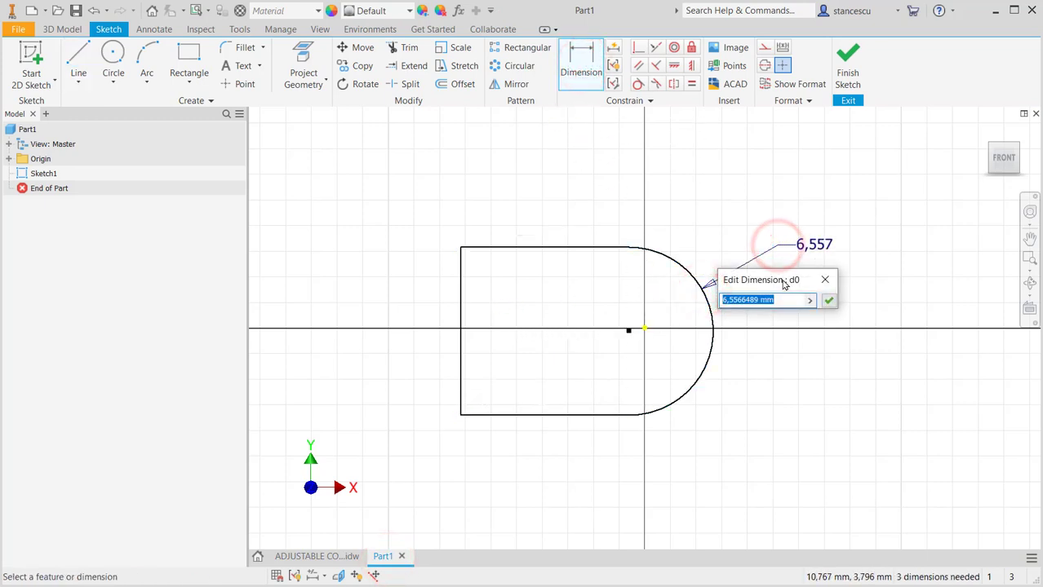
{"action": "type", "text": "30"}
{"action": "key", "text": "Return"}
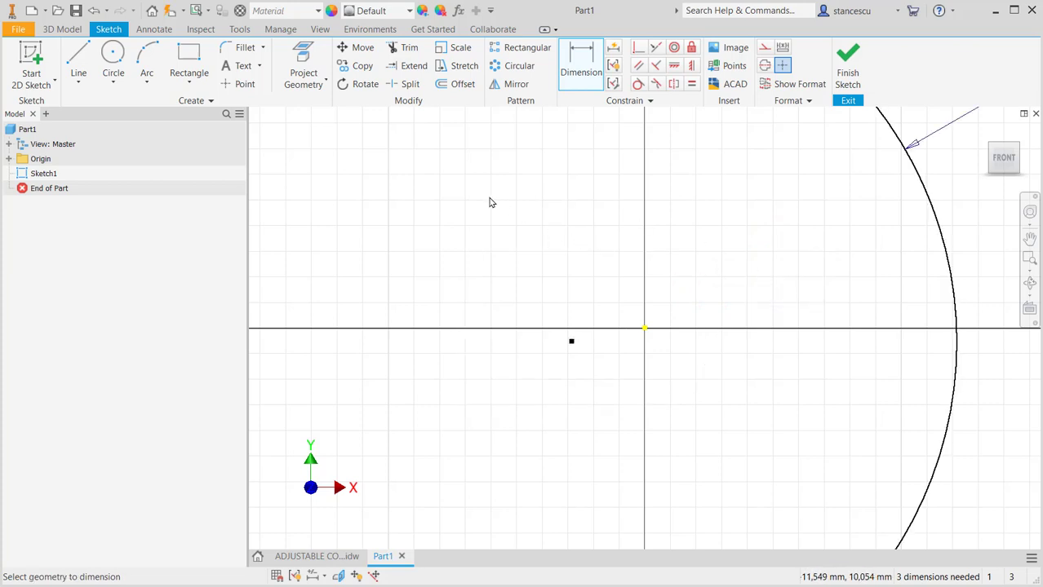
Make the arc's centre point coincident with the sketch origin
{"action": "left_click", "coordinate": [639, 47]}
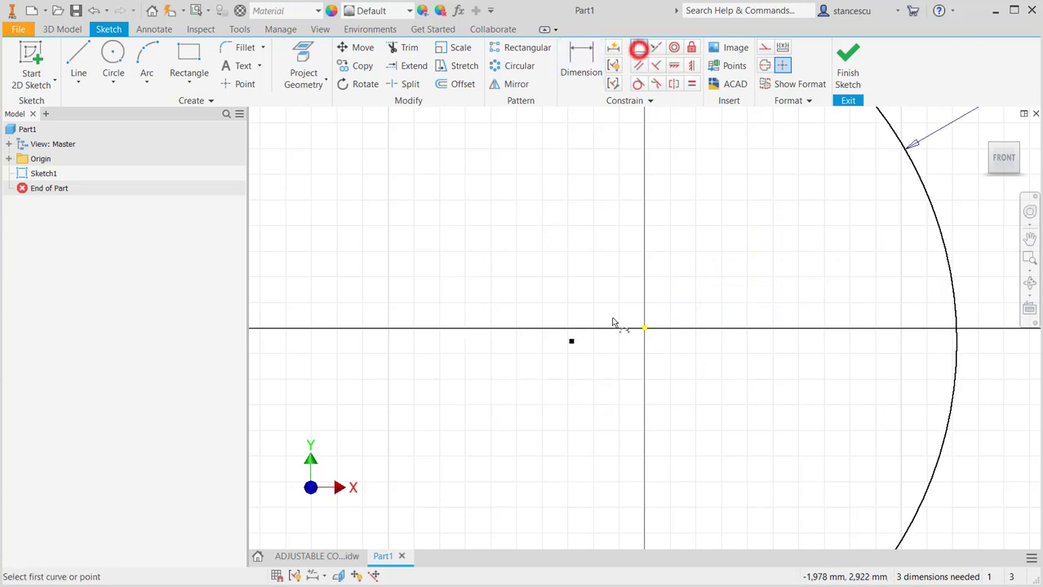
{"action": "left_click", "coordinate": [571, 343]}
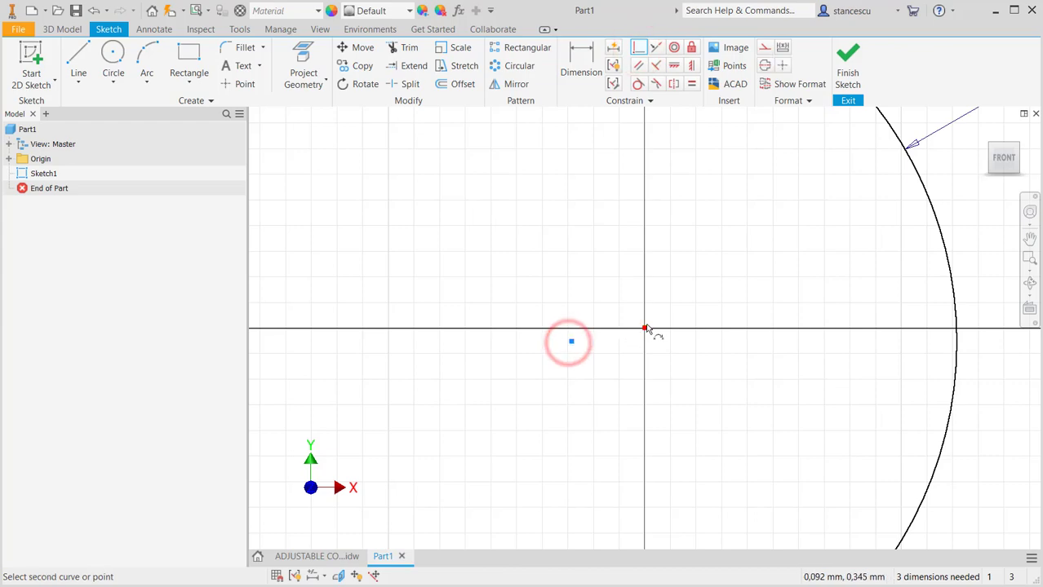
{"action": "left_click", "coordinate": [643, 327]}
{"action": "scroll", "coordinate": [729, 263], "scroll_direction": "down", "scroll_amount": 8}
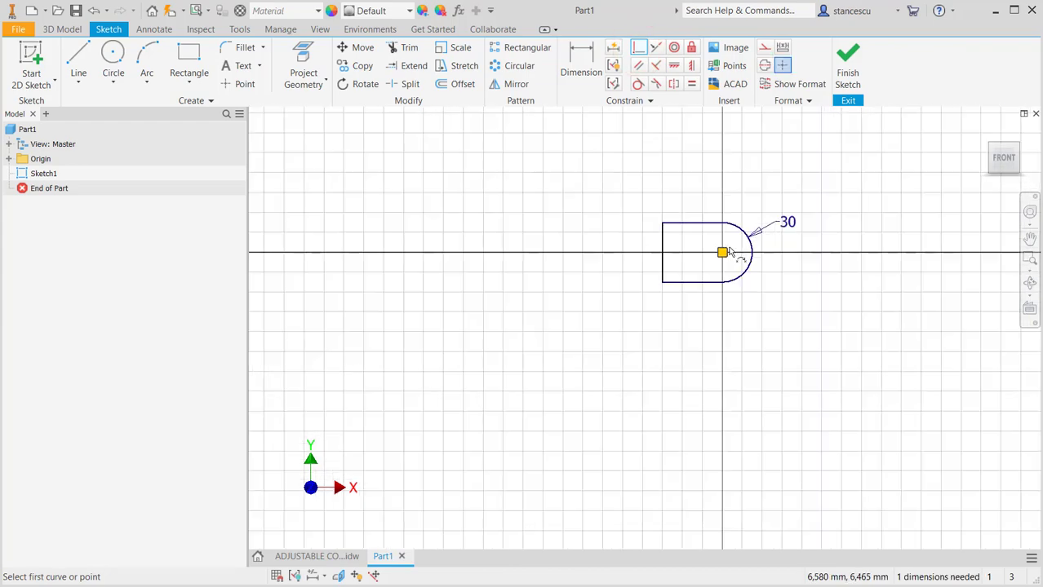
{"action": "scroll", "coordinate": [726, 254], "scroll_direction": "up", "scroll_amount": 3}
Dimension the overall length as 70+30 (100 mm) and finish the sketch
{"action": "key", "text": "d"}
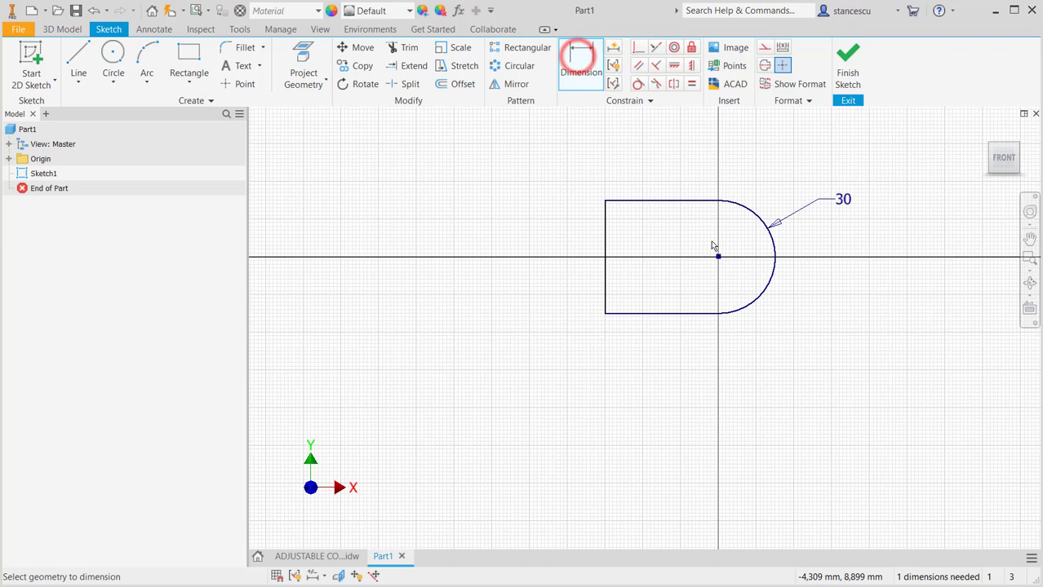
{"action": "left_click", "coordinate": [741, 211]}
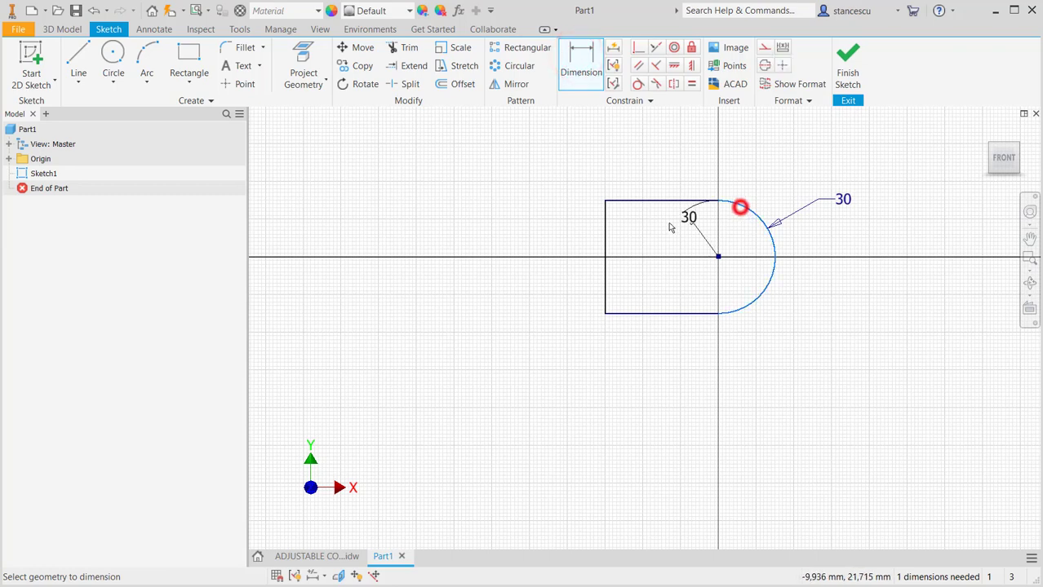
{"action": "left_click", "coordinate": [608, 246]}
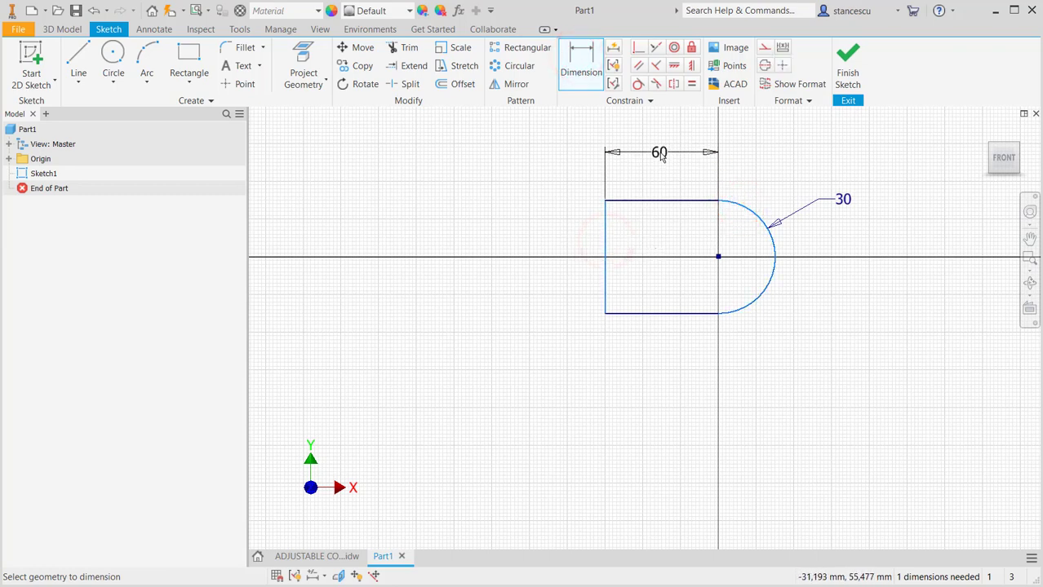
{"action": "left_click", "coordinate": [662, 156]}
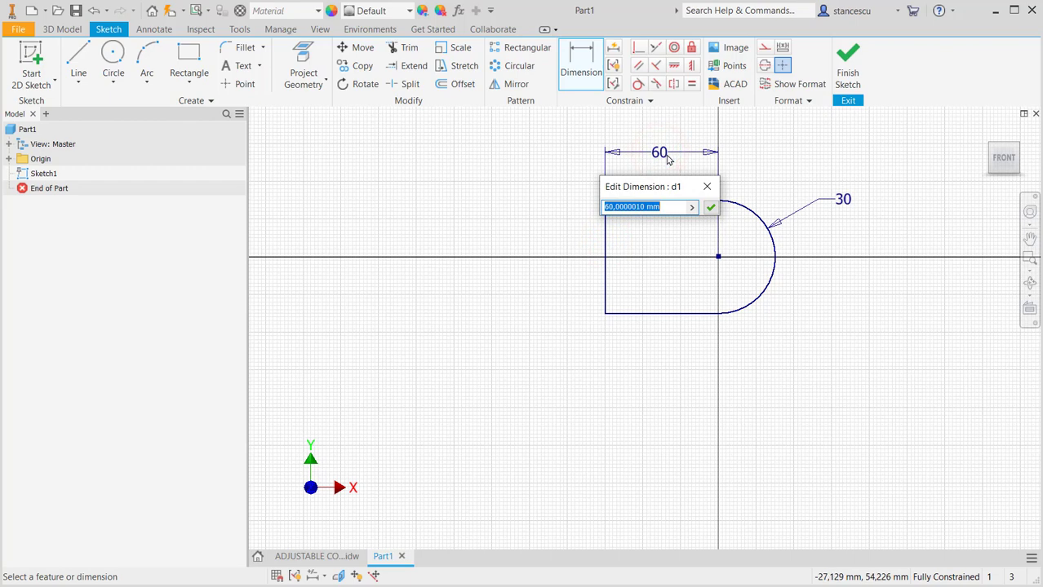
{"action": "type", "text": "70+3"}
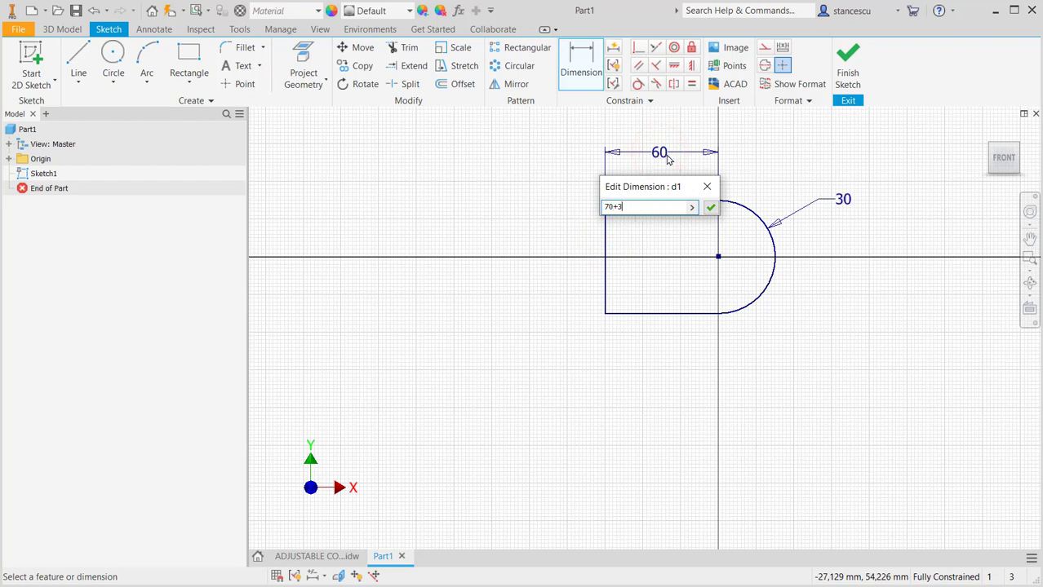
{"action": "type", "text": "0"}
{"action": "key", "text": "Return"}
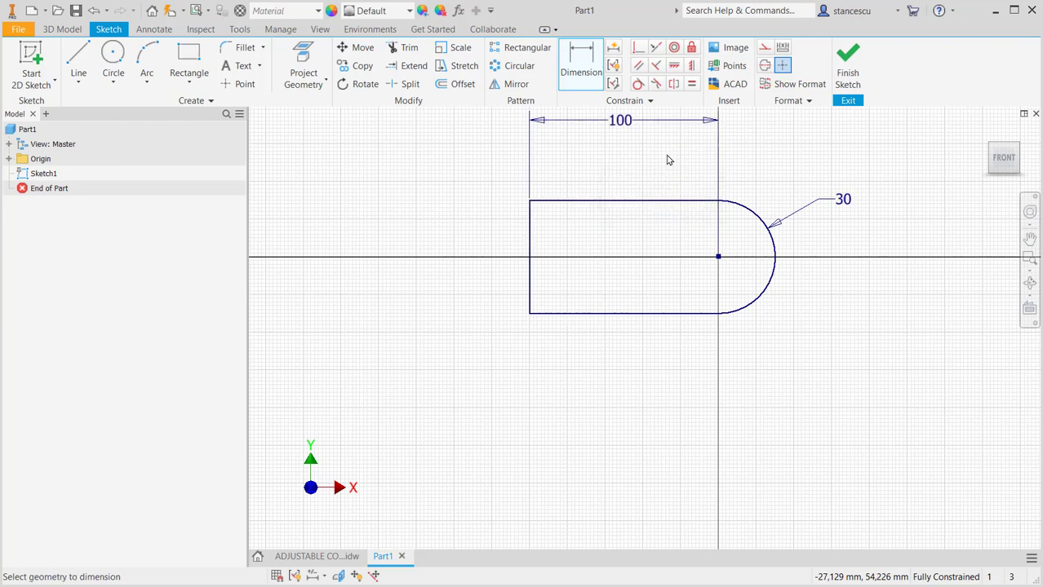
{"action": "left_click", "coordinate": [848, 65]}
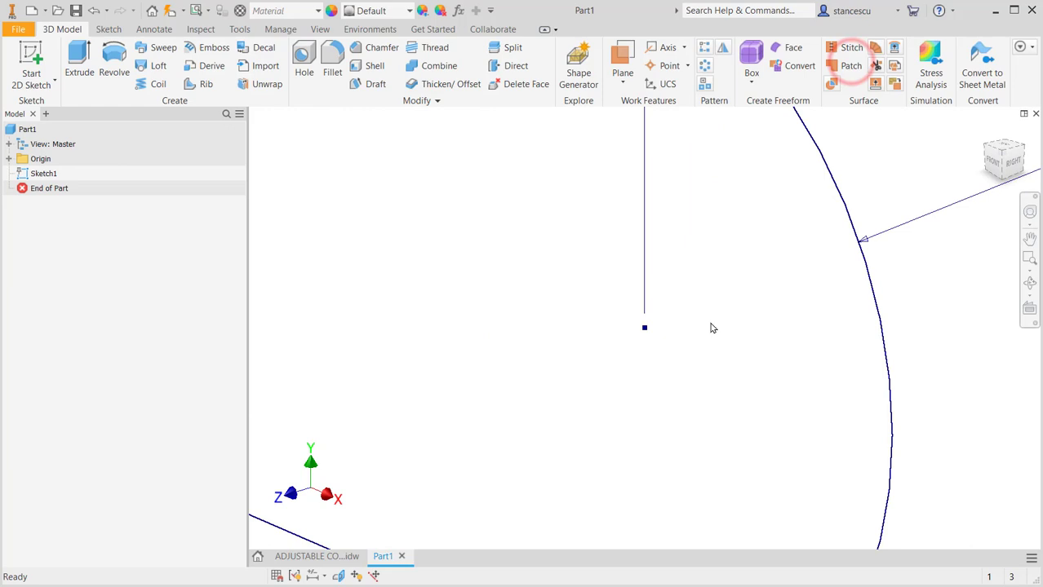
Extrude the rounded profile 60 mm symmetrically to create the first solid block
{"action": "left_click", "coordinate": [292, 556]}
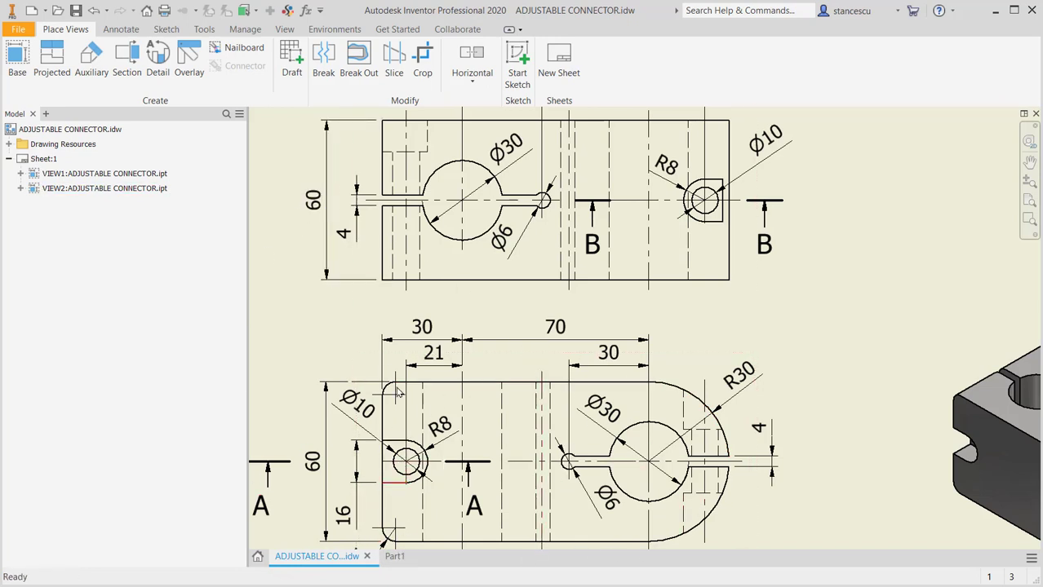
{"action": "left_click", "coordinate": [394, 556]}
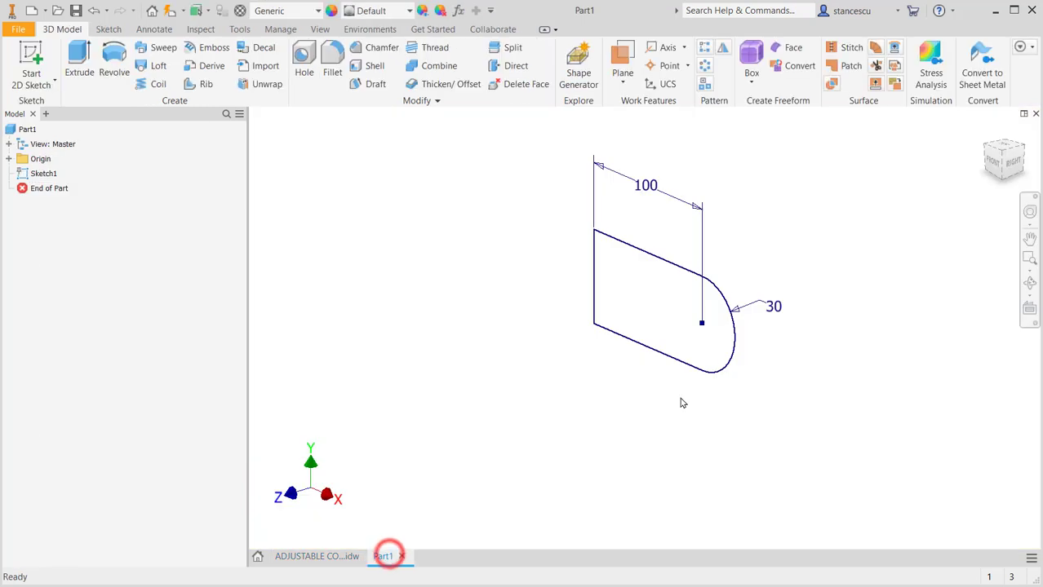
{"action": "left_click", "coordinate": [81, 62]}
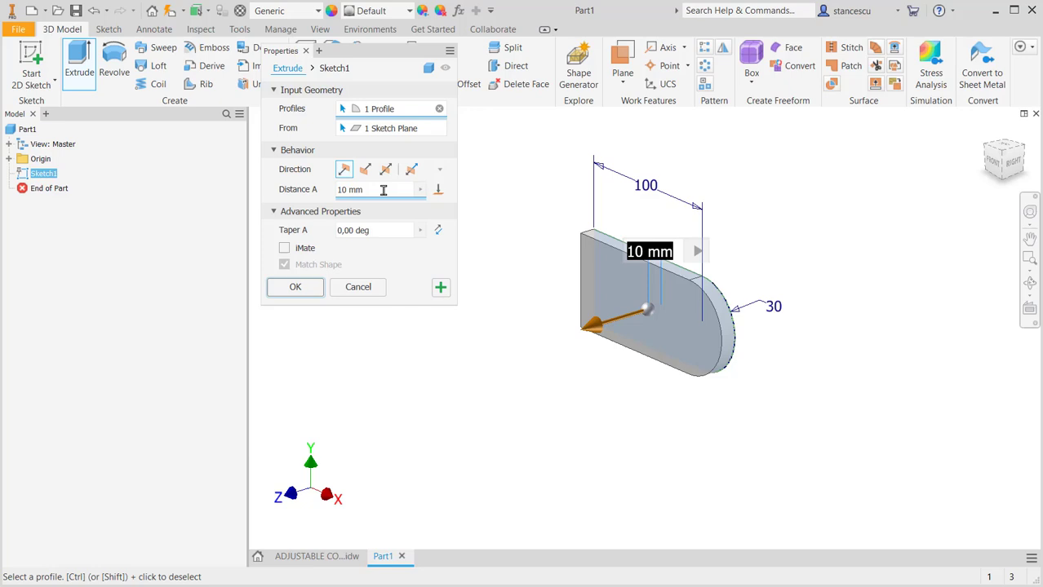
{"action": "left_click", "coordinate": [383, 189]}
{"action": "type", "text": "60"}
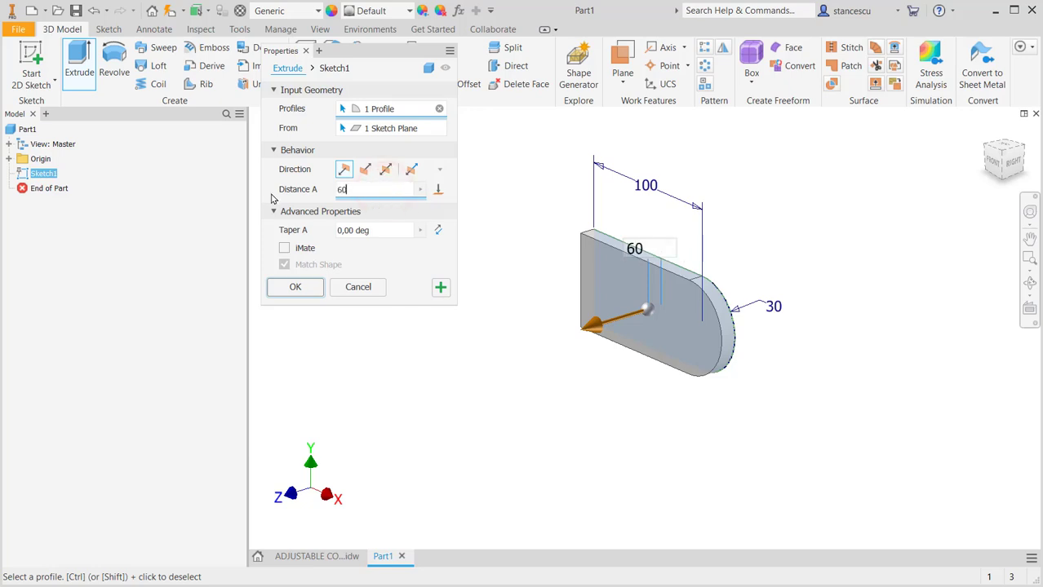
{"action": "left_click", "coordinate": [386, 171]}
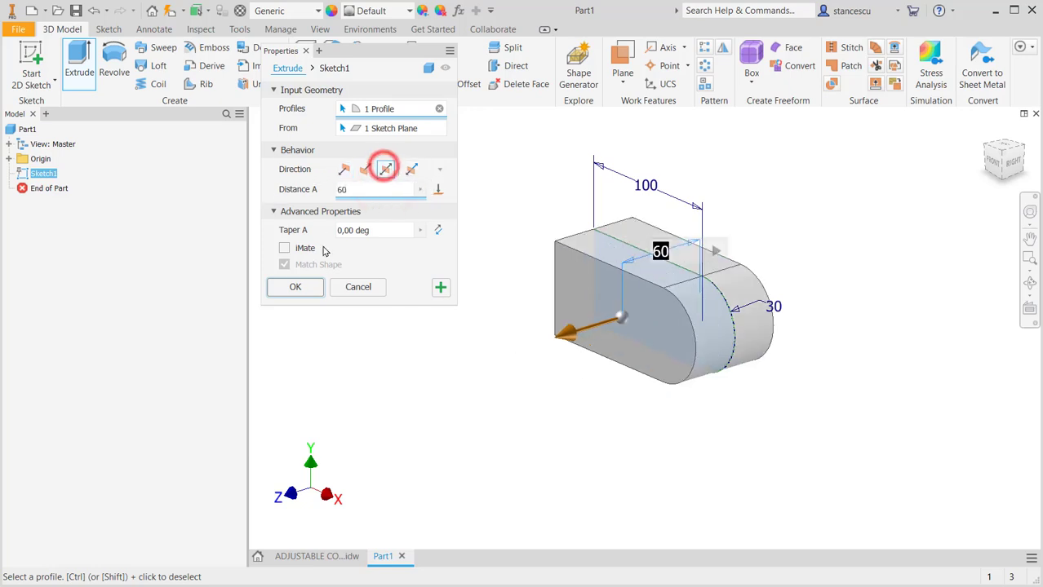
{"action": "left_click", "coordinate": [295, 287]}
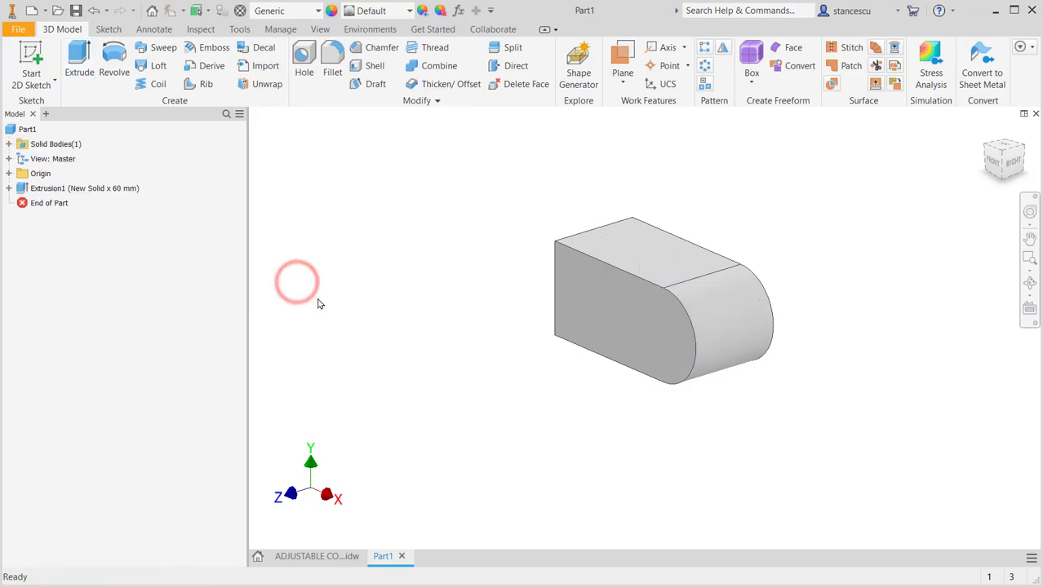
Start a new sketch on the block's top face, checking the drawing's top view
{"action": "left_click", "coordinate": [645, 250]}
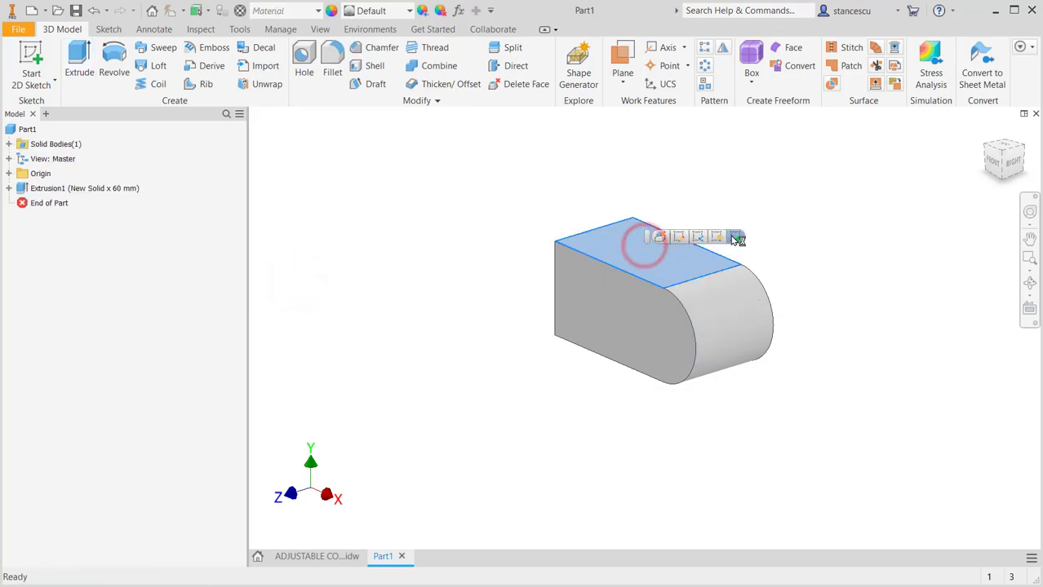
{"action": "left_click", "coordinate": [728, 235]}
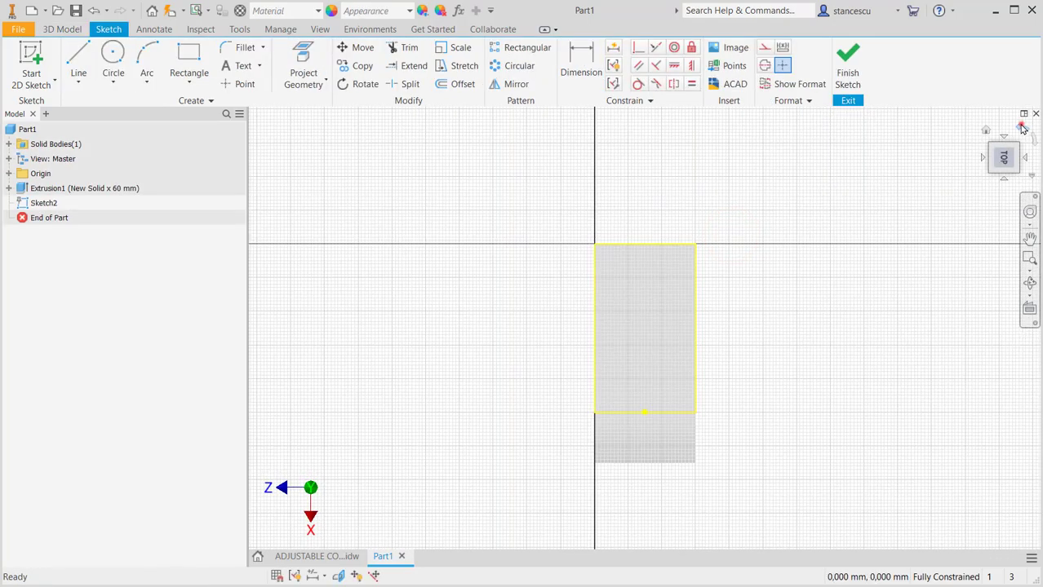
{"action": "left_click", "coordinate": [1022, 128]}
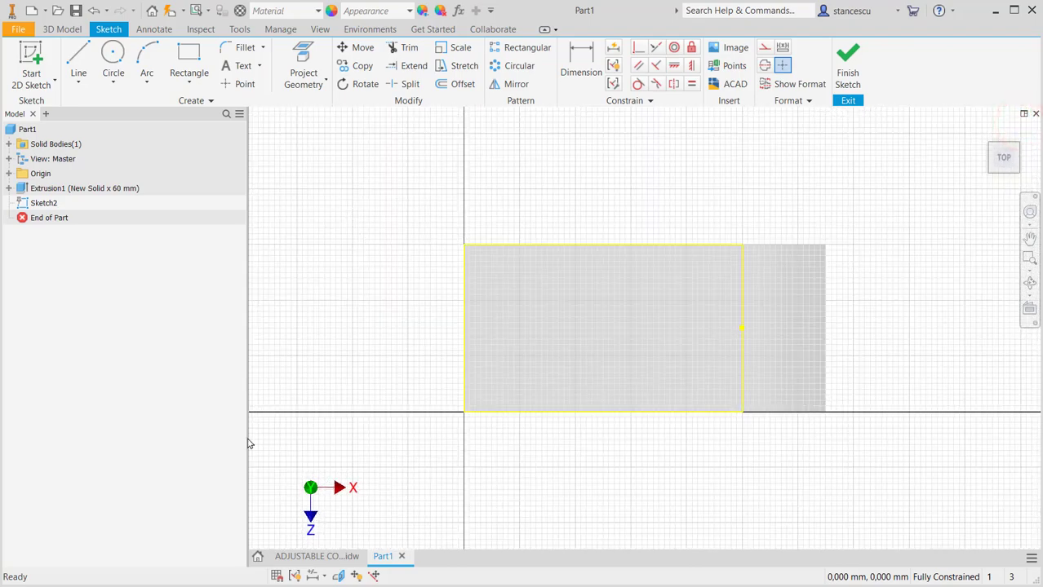
{"action": "left_click", "coordinate": [324, 556]}
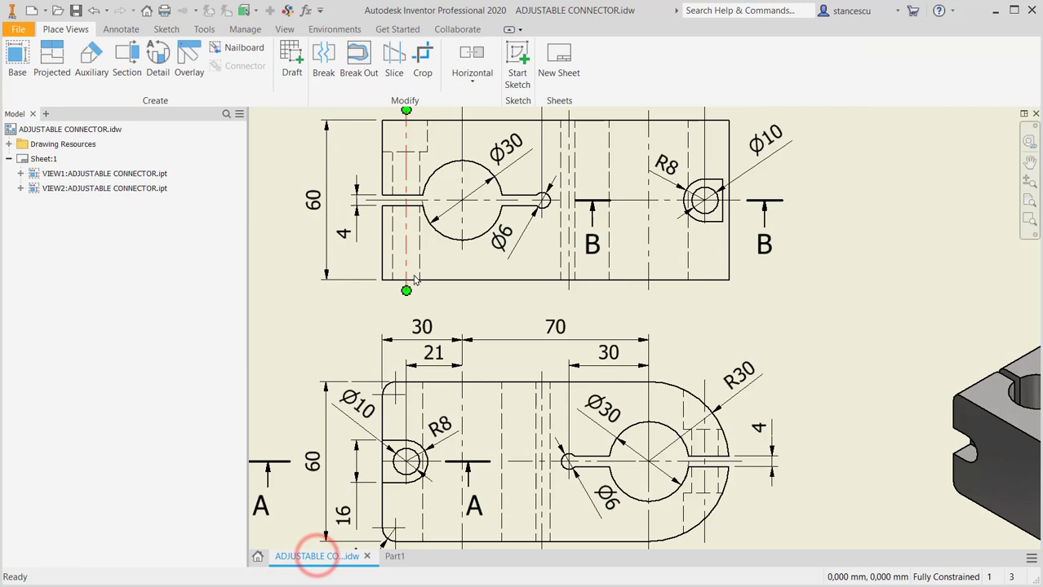
{"action": "middle_click_drag", "start_coordinate": [436, 324], "coordinate": [471, 373]}
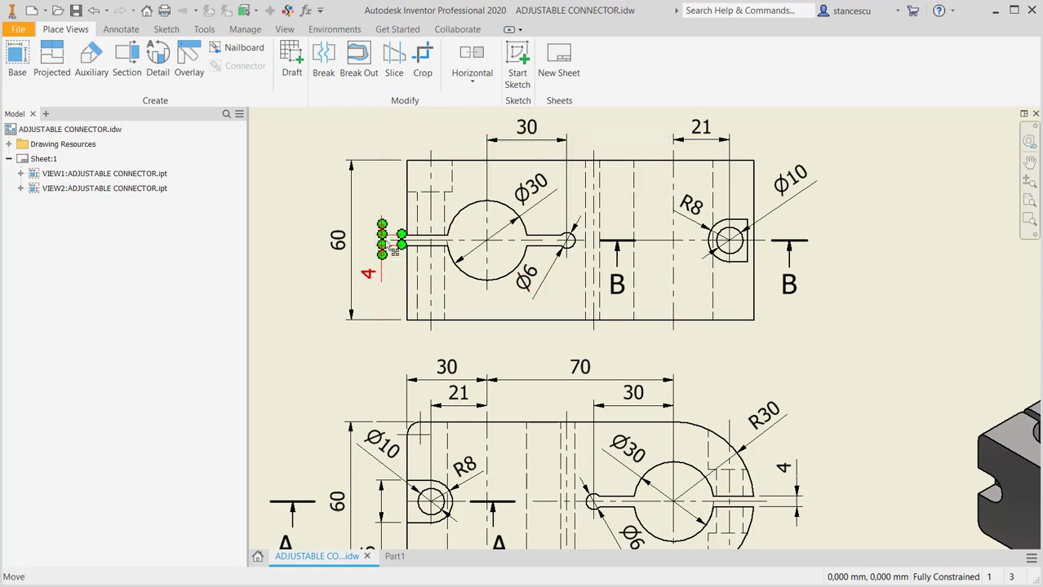
{"action": "left_click", "coordinate": [392, 560]}
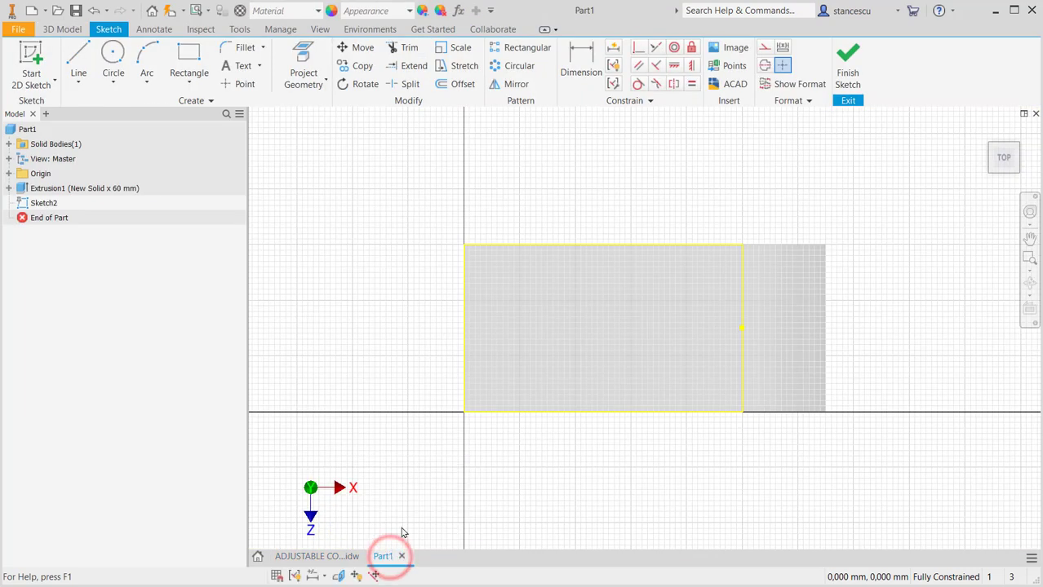
Draw a Ø30 circle aligned horizontally with the right edge's midpoint
{"action": "left_click", "coordinate": [114, 54]}
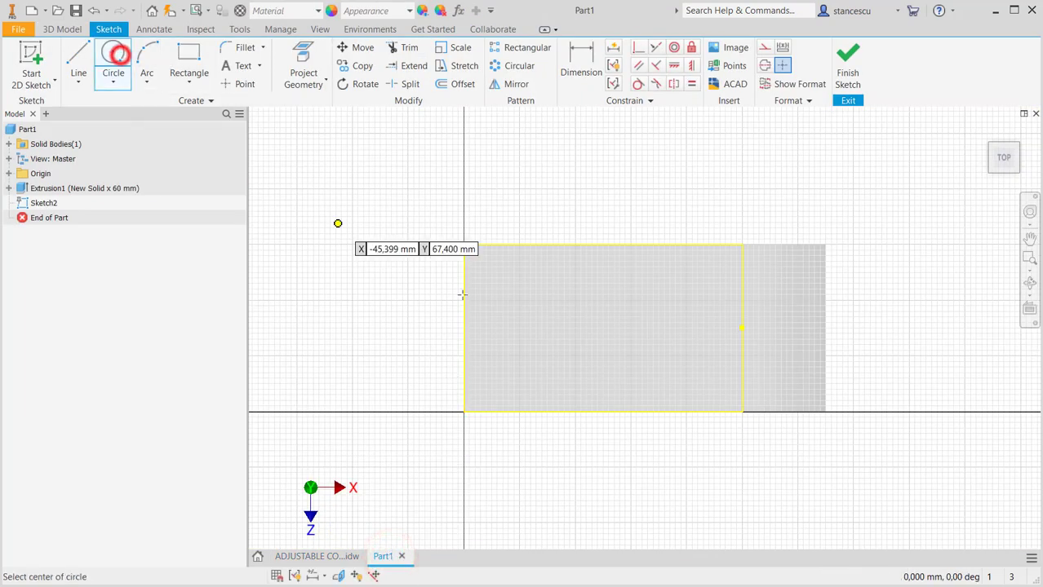
{"action": "left_click", "coordinate": [566, 318]}
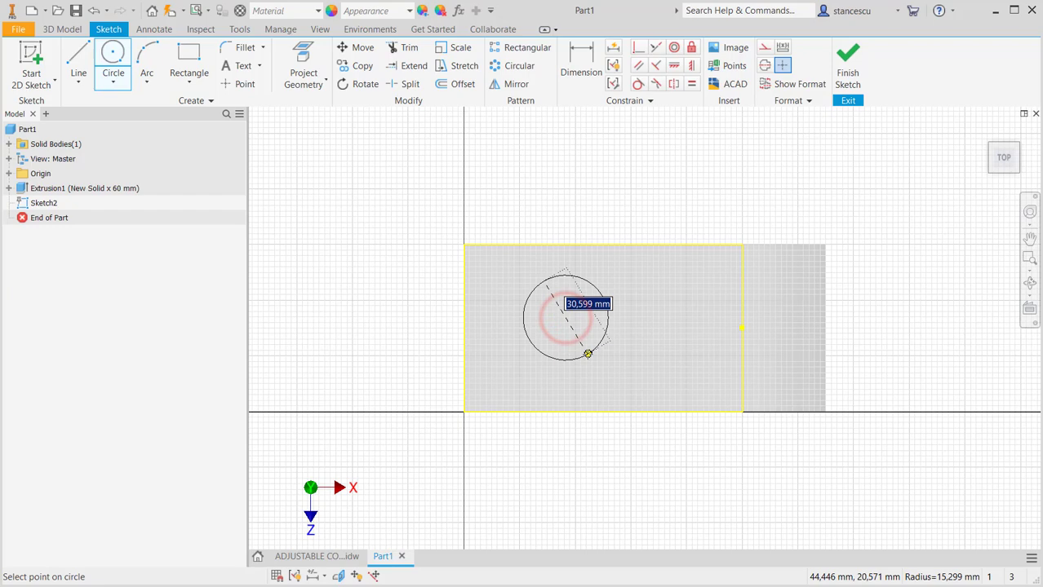
{"action": "type", "text": "3"}
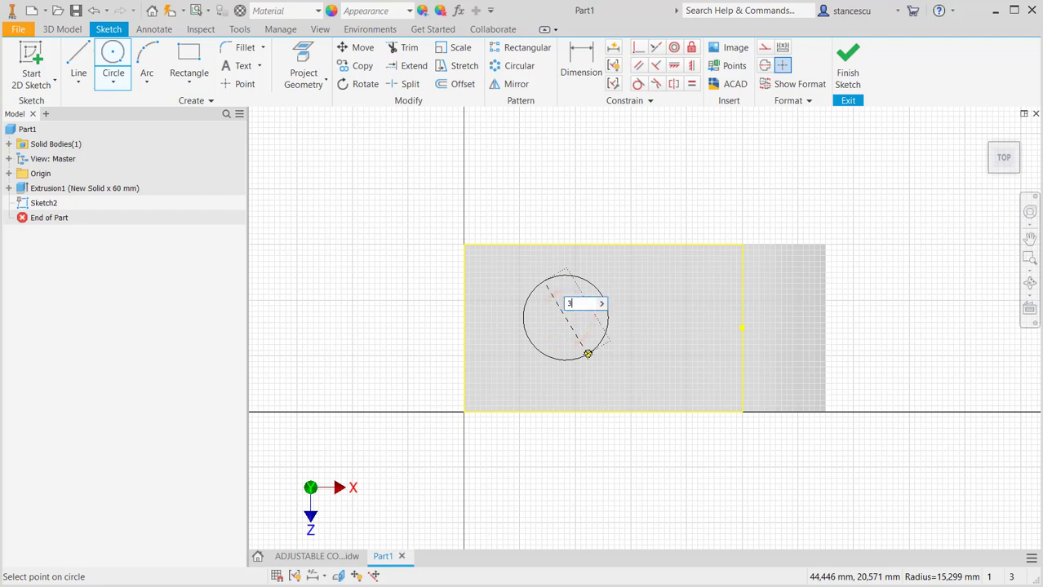
{"action": "type", "text": "0"}
{"action": "key", "text": "Return"}
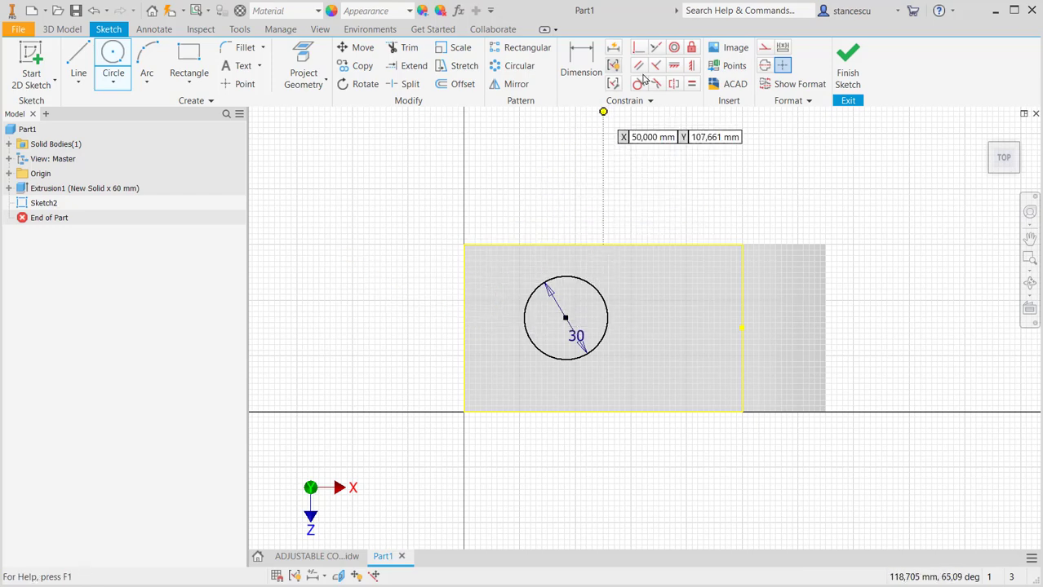
{"action": "left_click", "coordinate": [673, 65]}
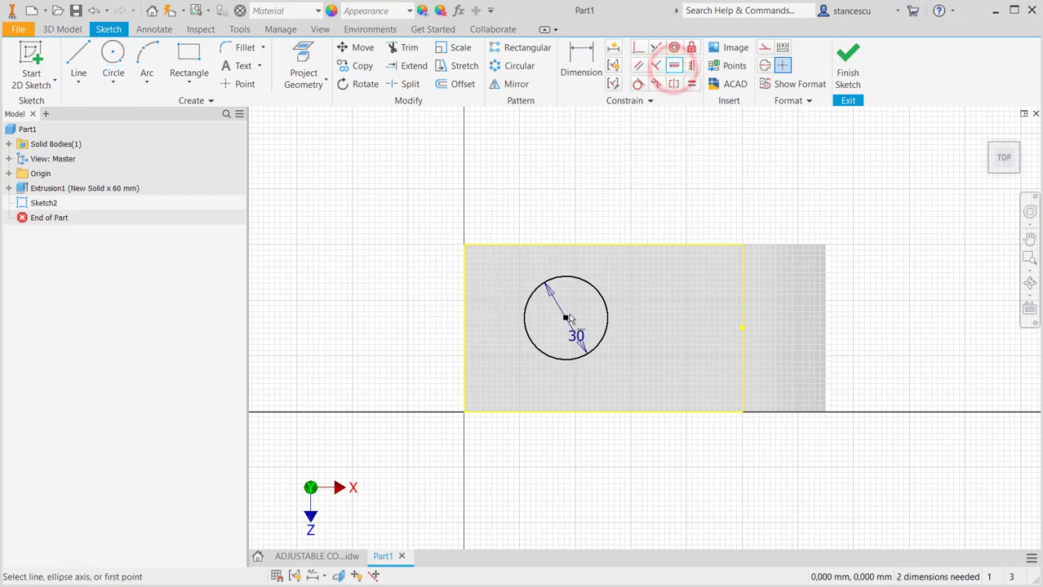
{"action": "left_click", "coordinate": [566, 320]}
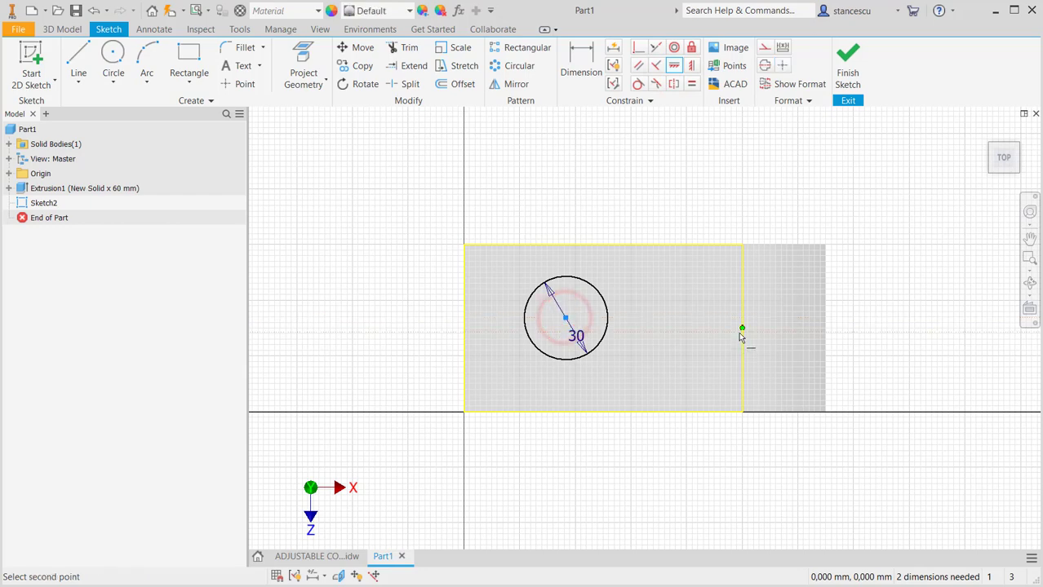
{"action": "left_click", "coordinate": [740, 330]}
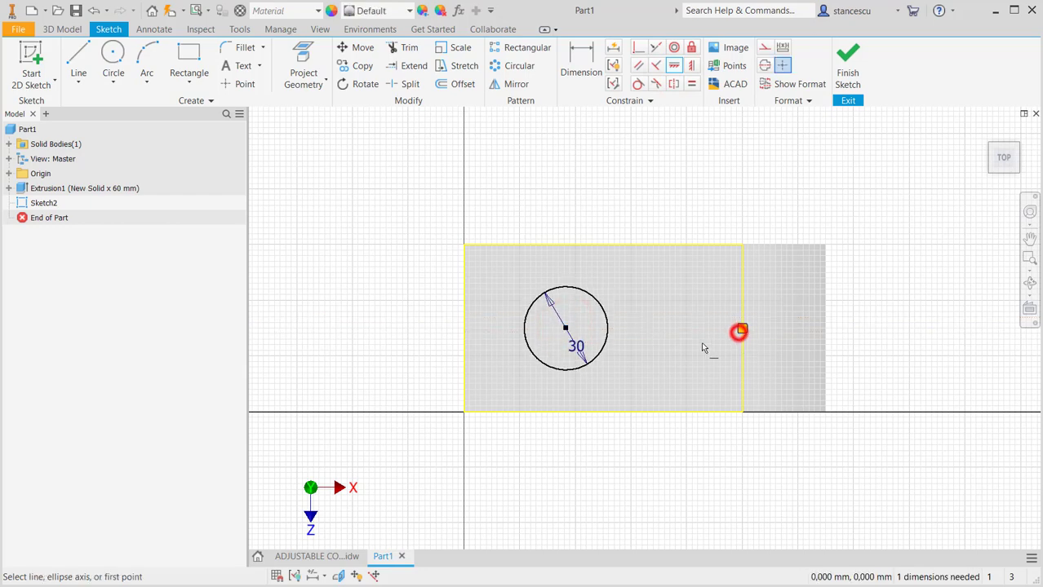
Dimension the circle's centre 30 mm from the face's left edge
{"action": "left_click", "coordinate": [583, 55]}
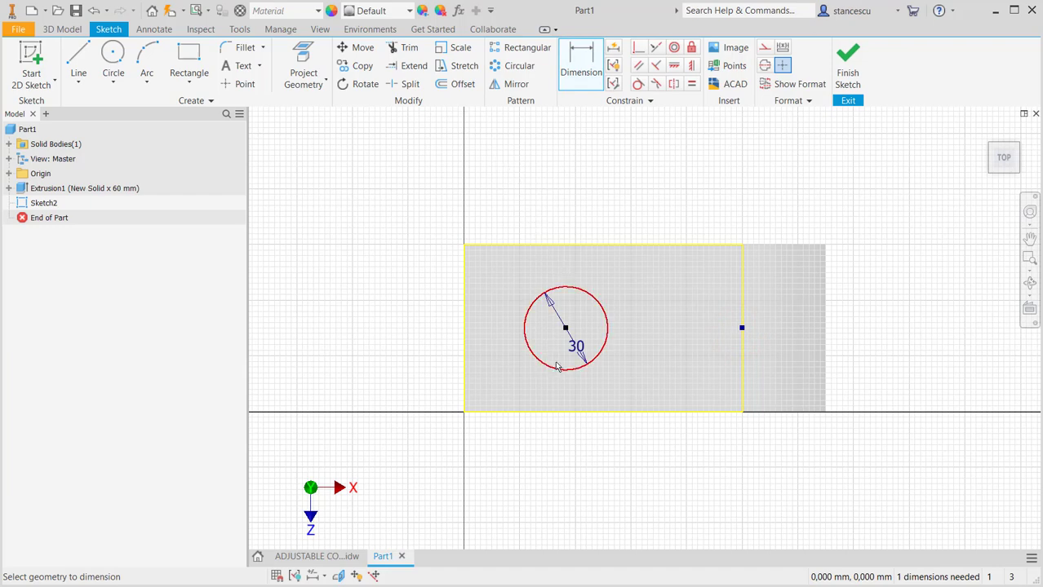
{"action": "left_click", "coordinate": [465, 311]}
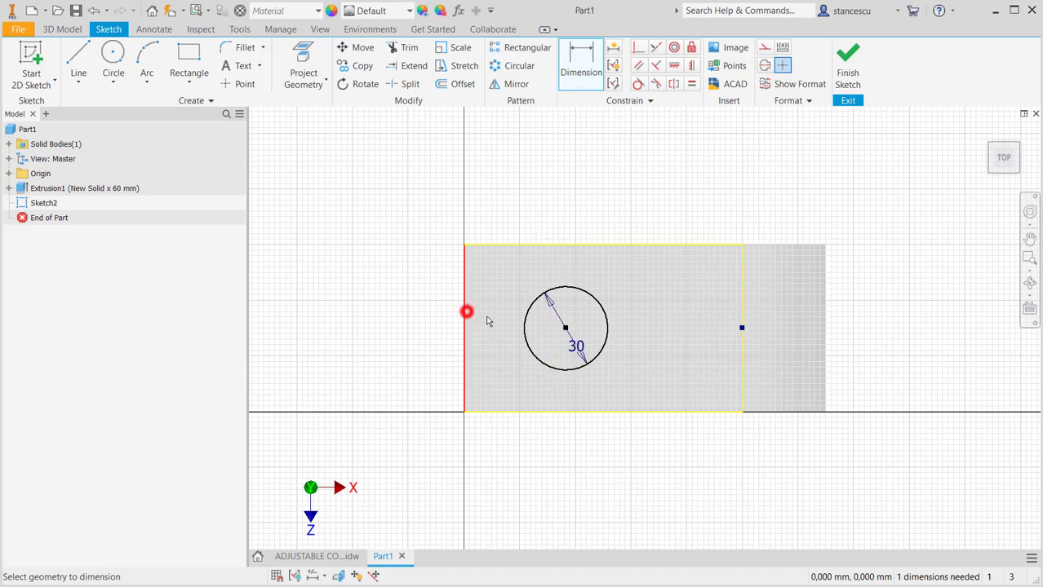
{"action": "left_click", "coordinate": [577, 291]}
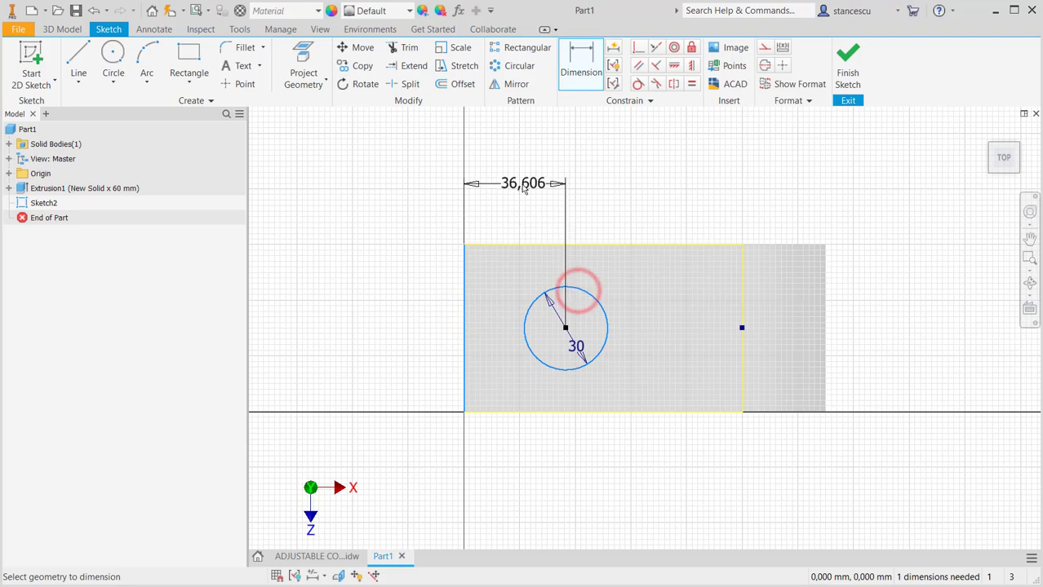
{"action": "left_click", "coordinate": [524, 183]}
{"action": "type", "text": "3"}
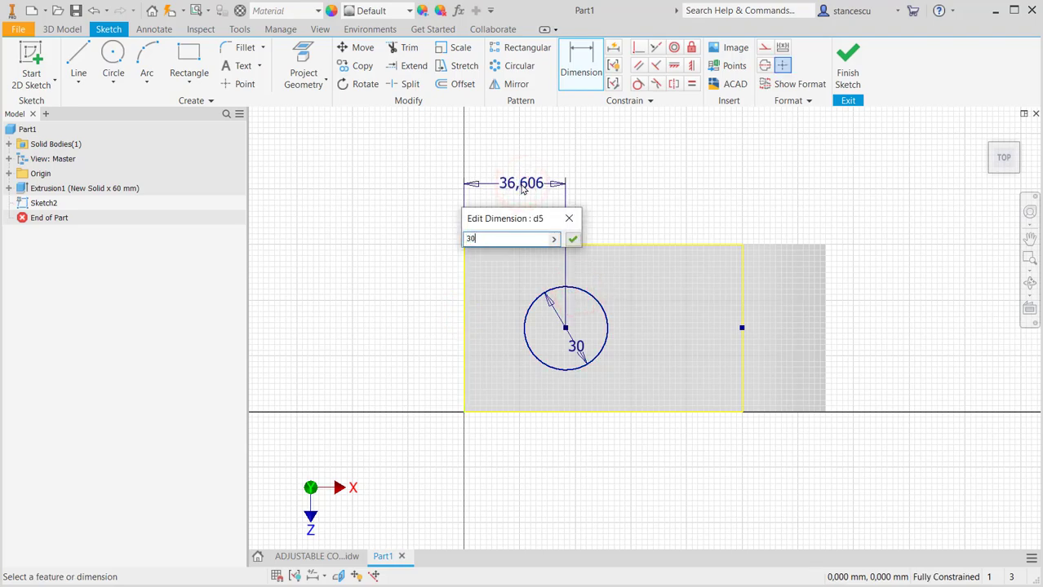
{"action": "type", "text": "0"}
{"action": "key", "text": "Return"}
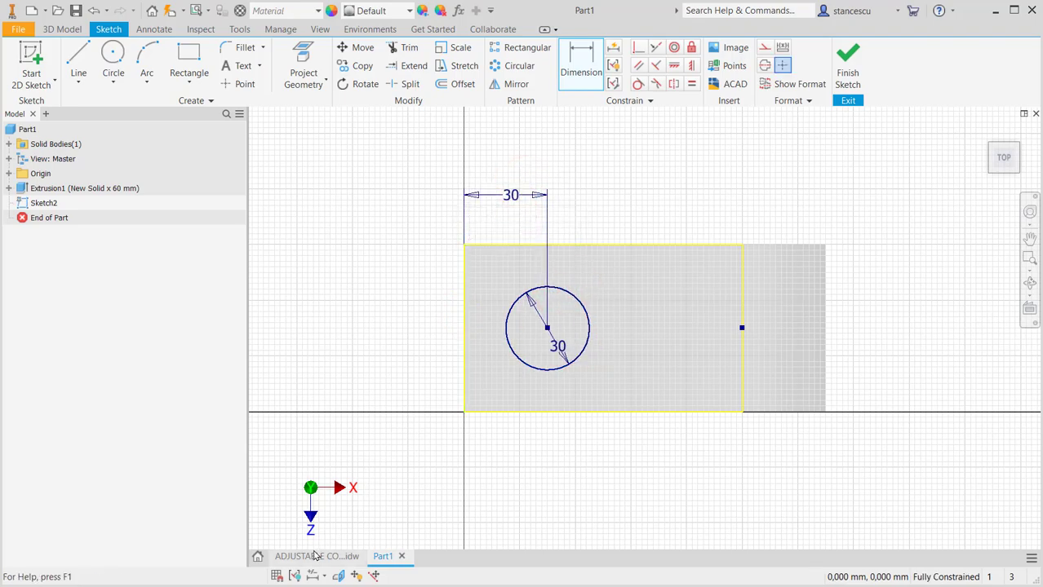
{"action": "left_click", "coordinate": [314, 555]}
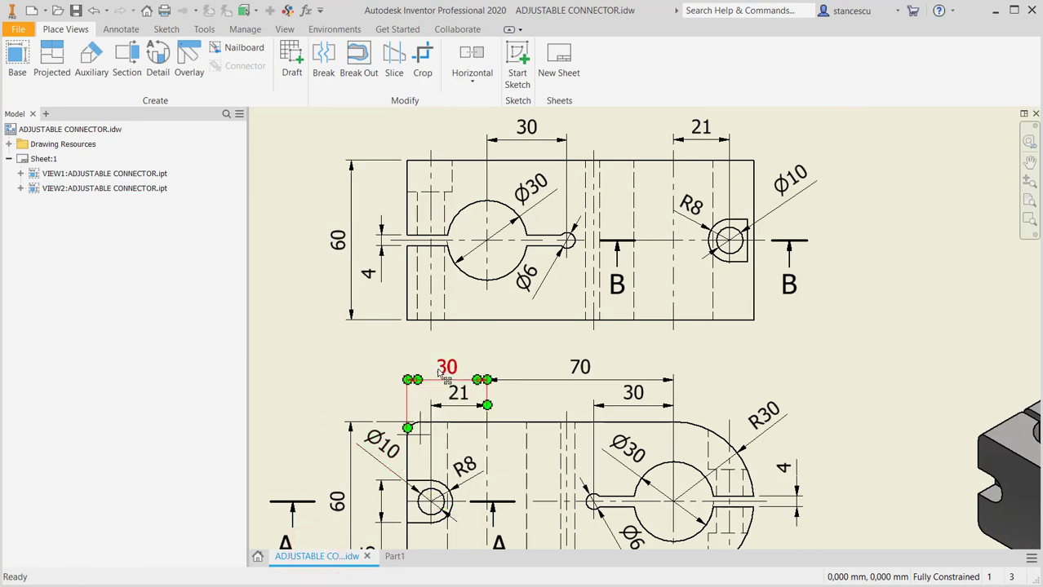
{"action": "middle_click_drag", "start_coordinate": [508, 461], "coordinate": [509, 434]}
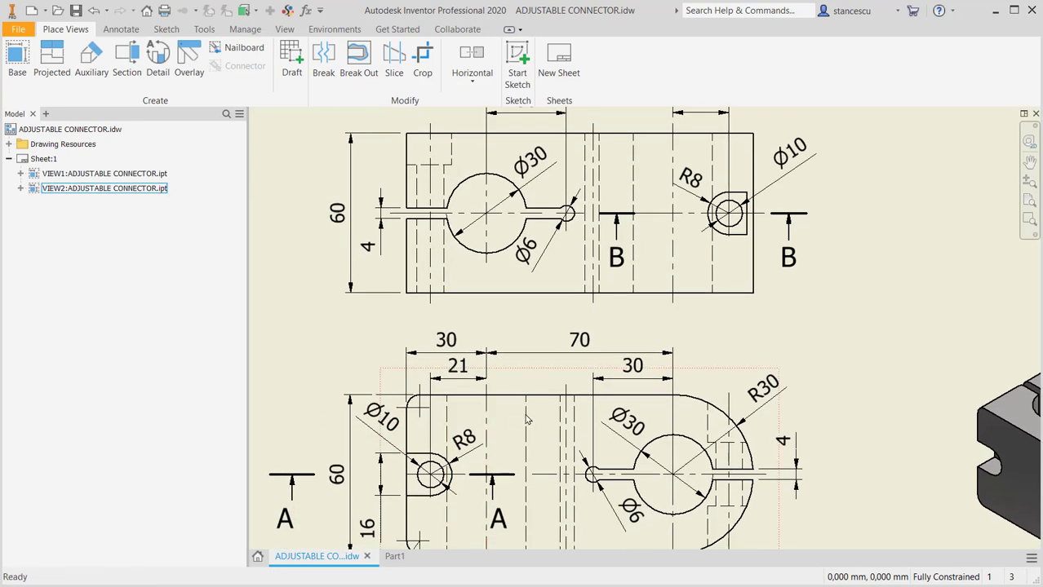
{"action": "middle_click_drag", "start_coordinate": [531, 457], "coordinate": [534, 517]}
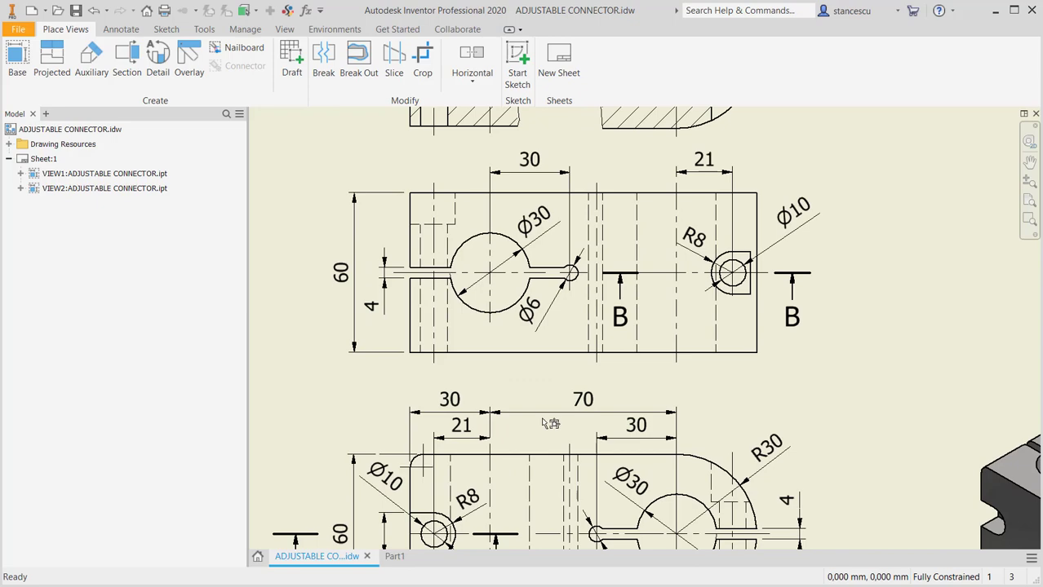
{"action": "left_click_drag", "start_coordinate": [602, 273], "coordinate": [575, 272]}
{"action": "left_click", "coordinate": [387, 556]}
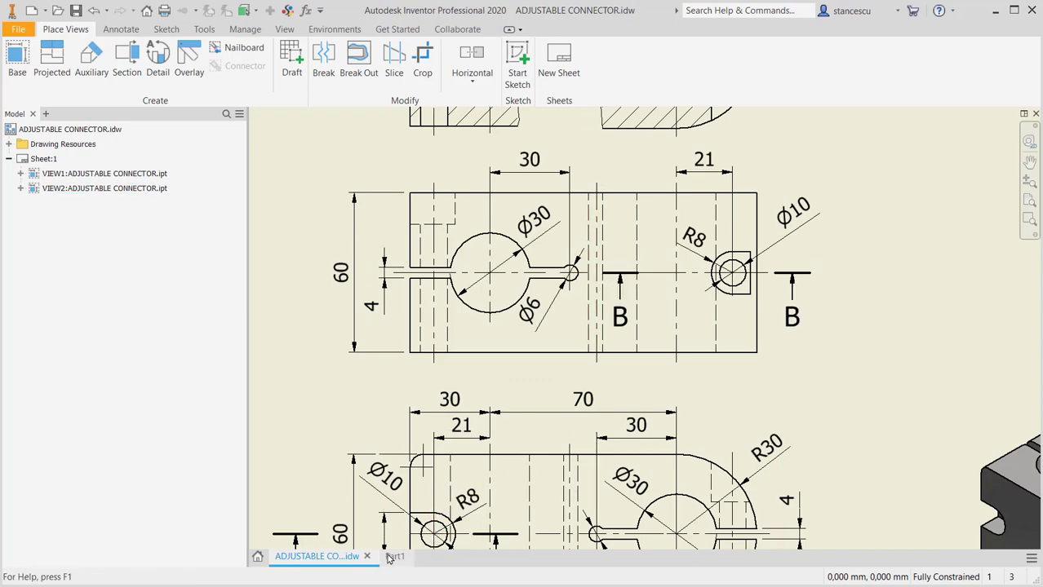
Draw a Ø6 circle aligned horizontally with the Ø30 circle's centre
{"action": "left_click", "coordinate": [112, 56]}
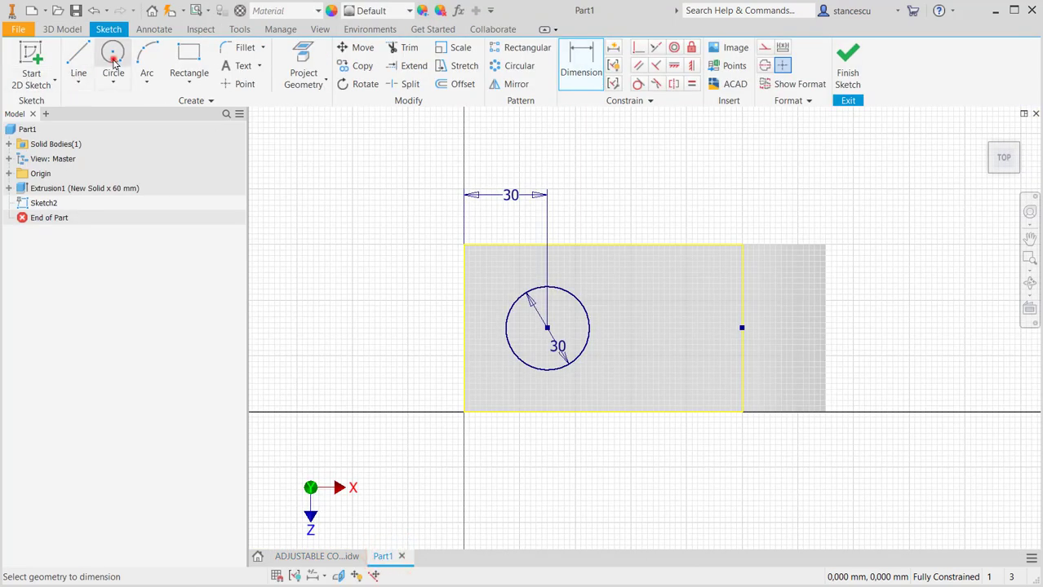
{"action": "left_click", "coordinate": [646, 313]}
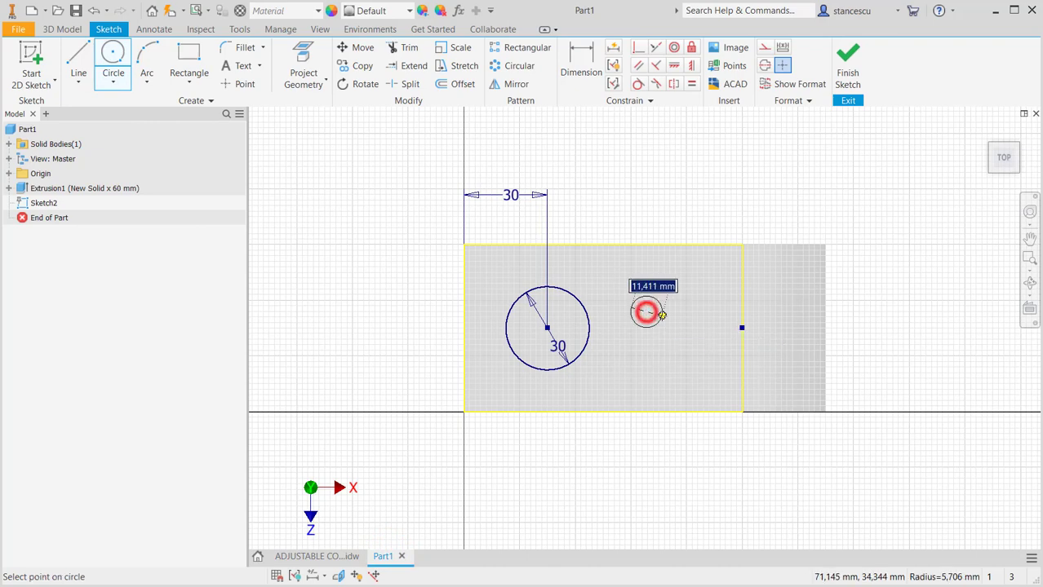
{"action": "type", "text": "6"}
{"action": "key", "text": "Return"}
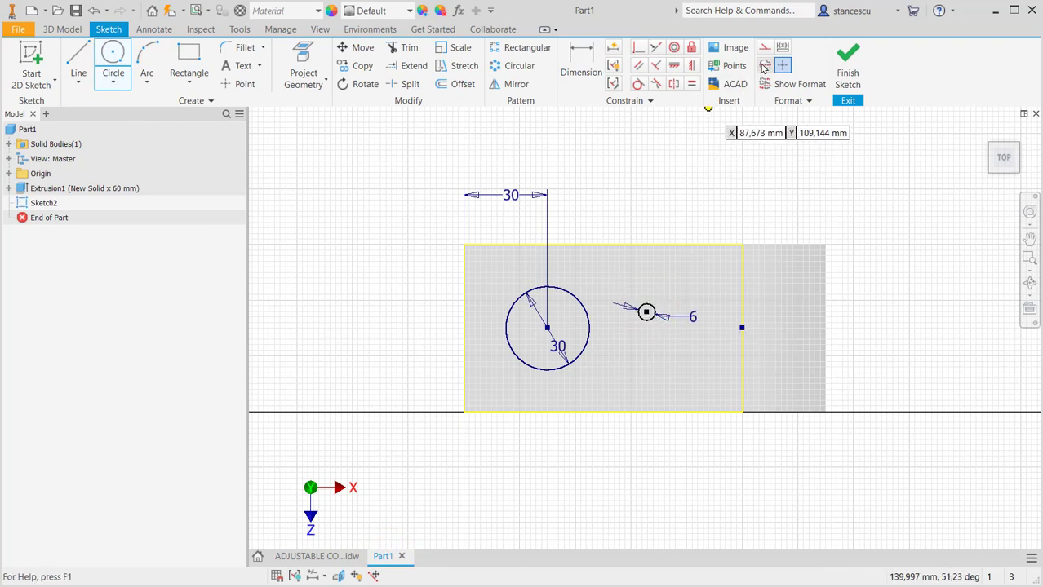
{"action": "left_click", "coordinate": [676, 67]}
{"action": "left_click", "coordinate": [645, 313]}
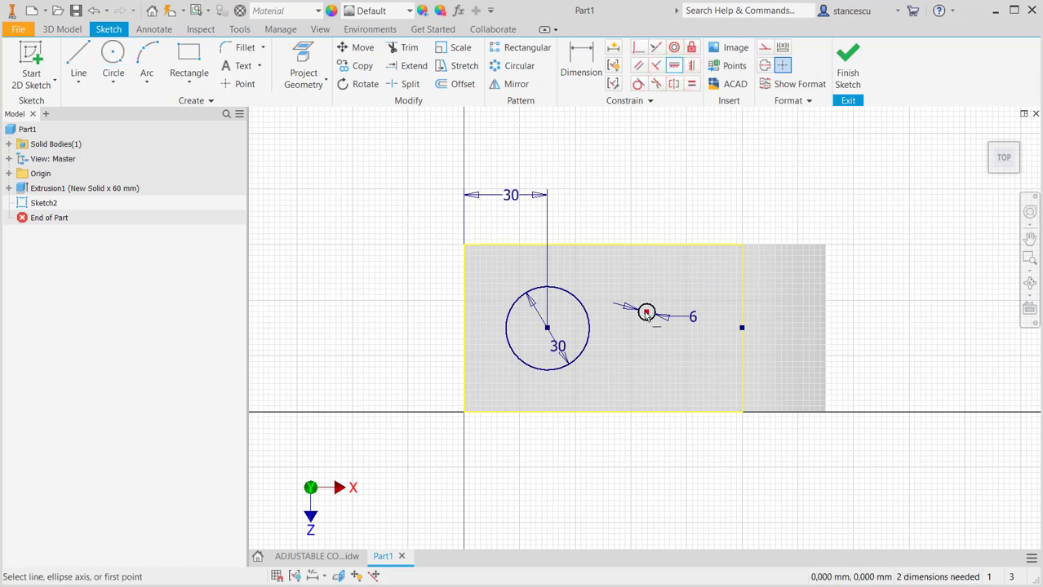
{"action": "left_click", "coordinate": [547, 327]}
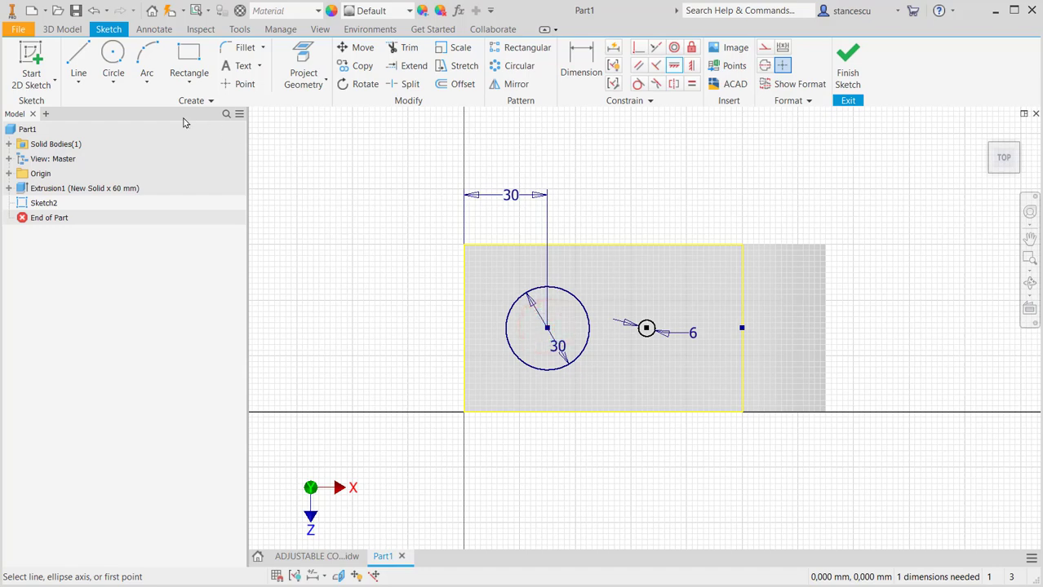
Dimension the distance between the two circle centres to 30 mm
{"action": "left_click", "coordinate": [581, 55]}
{"action": "left_click", "coordinate": [646, 326]}
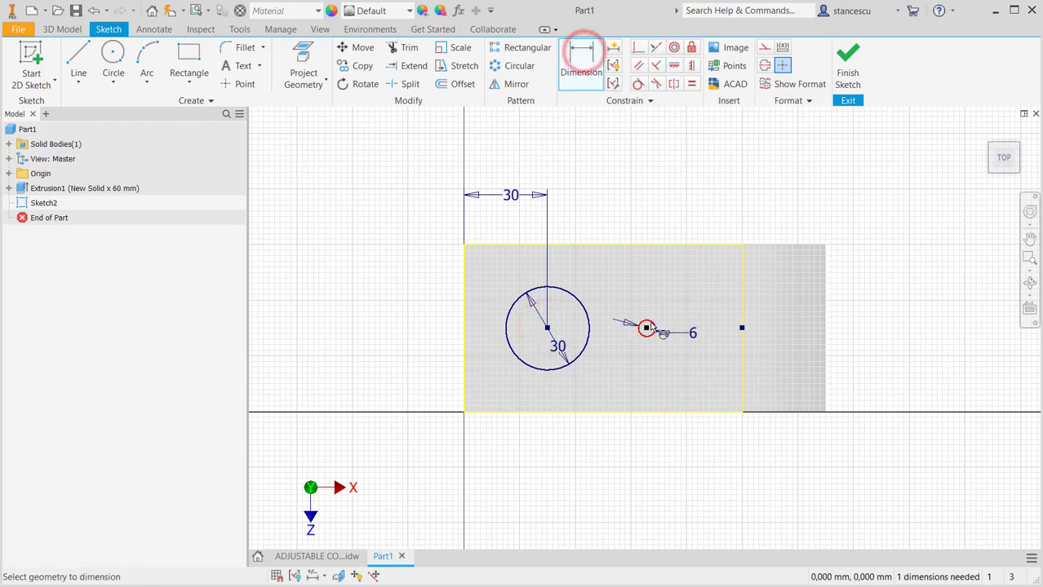
{"action": "left_click", "coordinate": [581, 302]}
{"action": "left_click", "coordinate": [597, 198]}
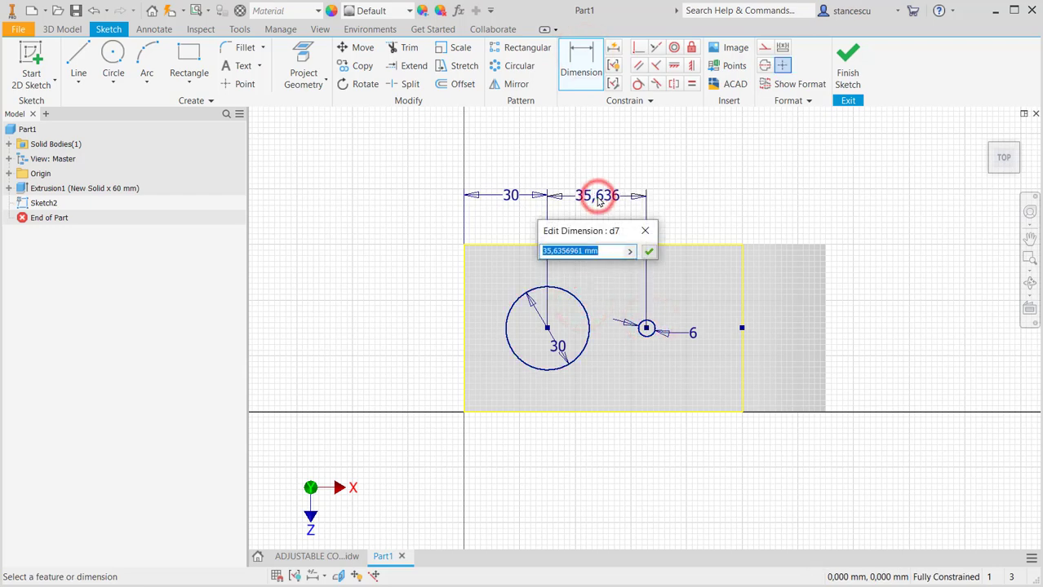
{"action": "type", "text": "30"}
{"action": "key", "text": "Return"}
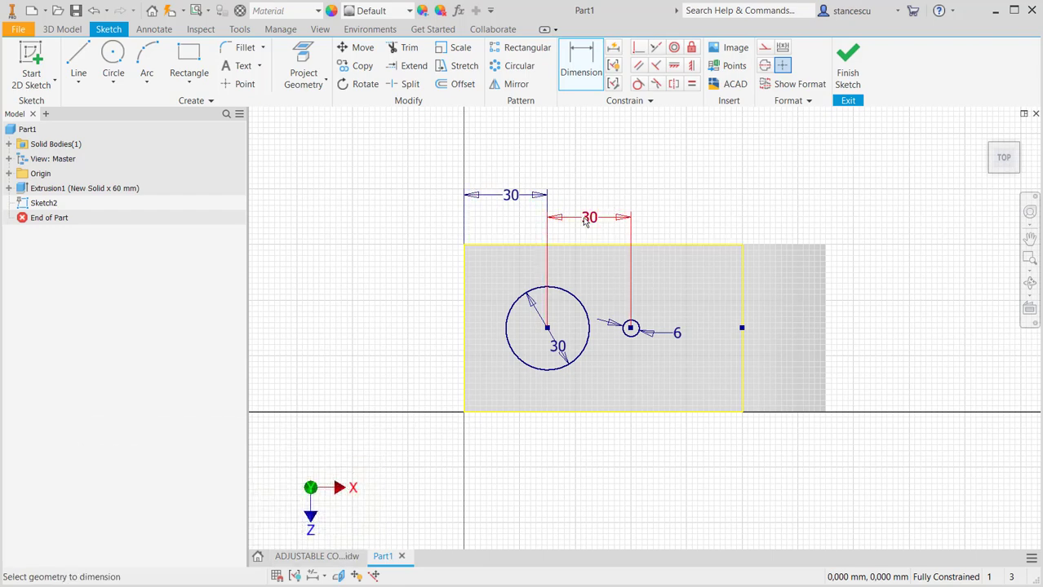
{"action": "left_click", "coordinate": [196, 56]}
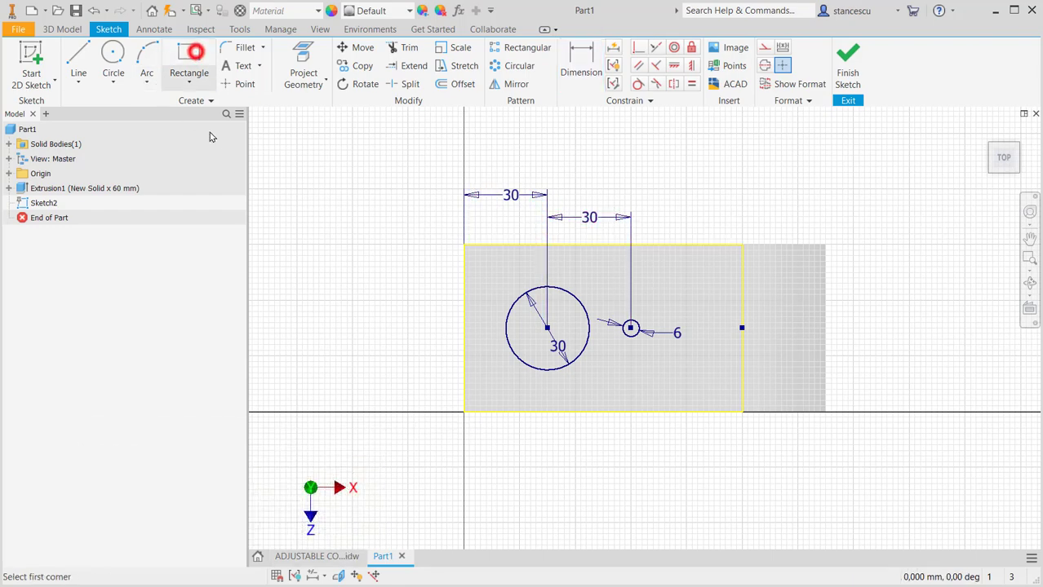
Draw a 60 × 4 mm rectangle (width 2*30) below the block outline
{"action": "left_click", "coordinate": [536, 454]}
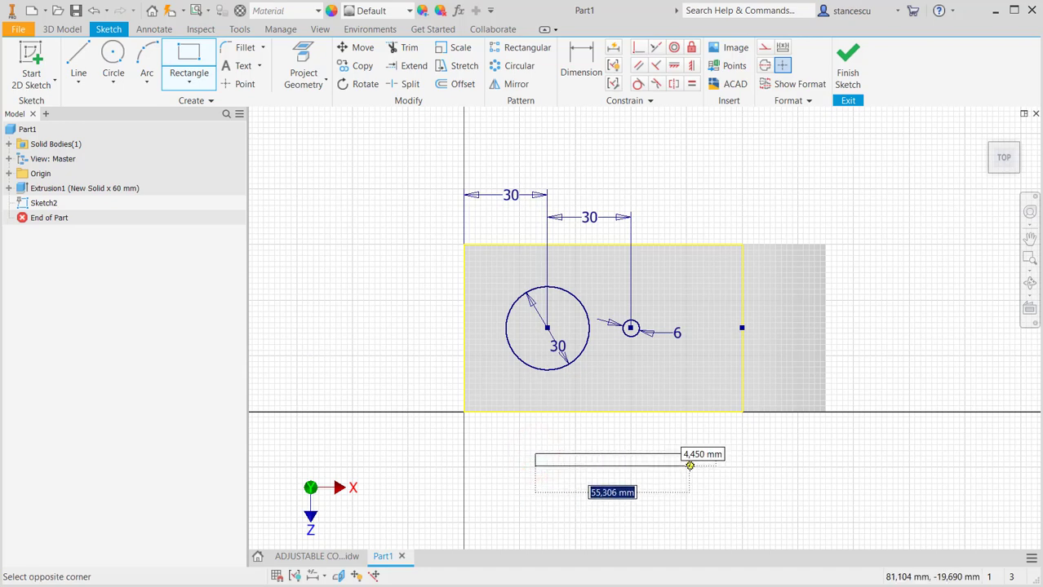
{"action": "type", "text": "2*30"}
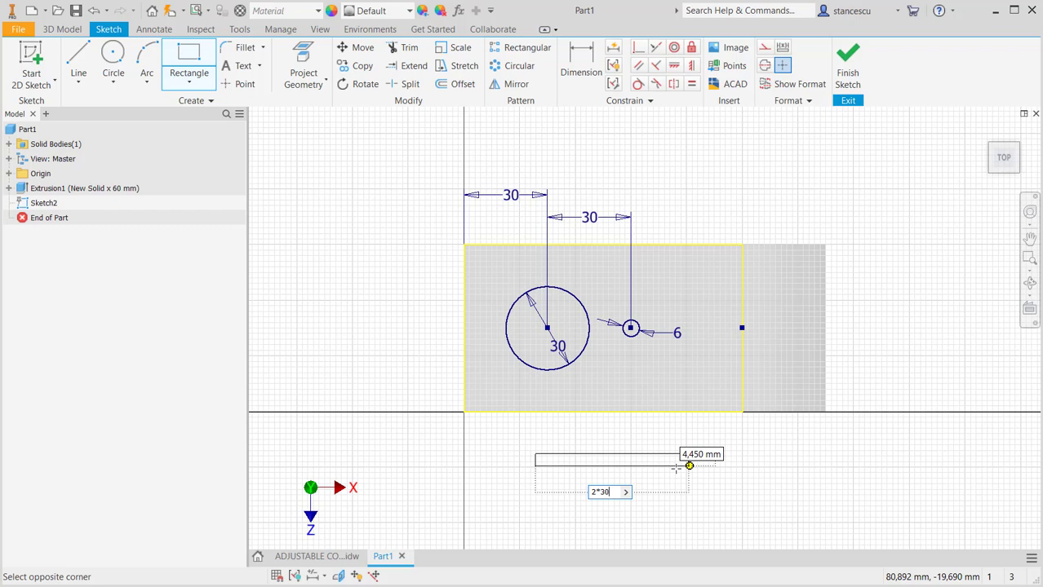
{"action": "key", "text": "Tab"}
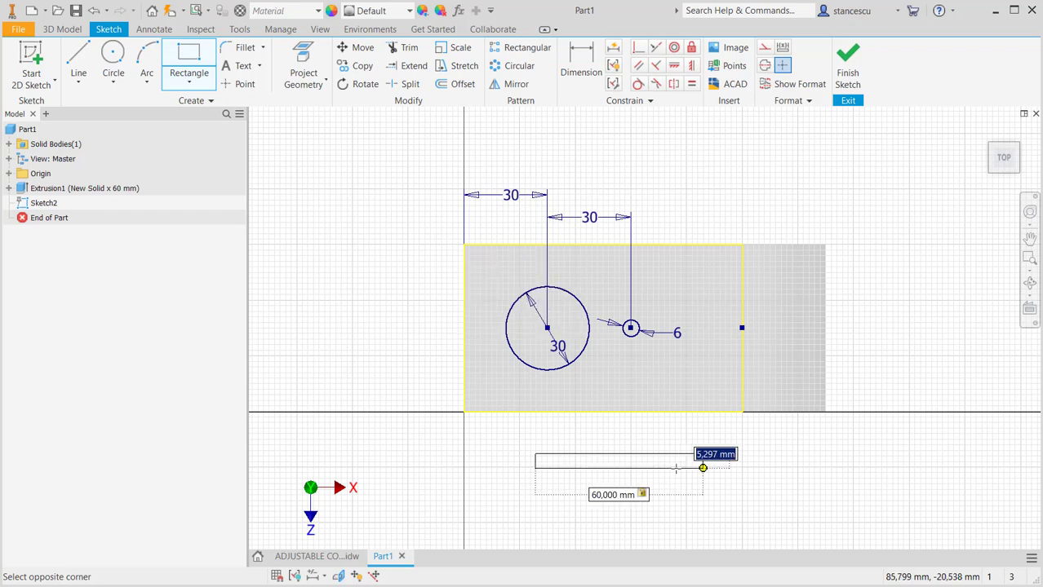
{"action": "type", "text": "4"}
{"action": "key", "text": "Return"}
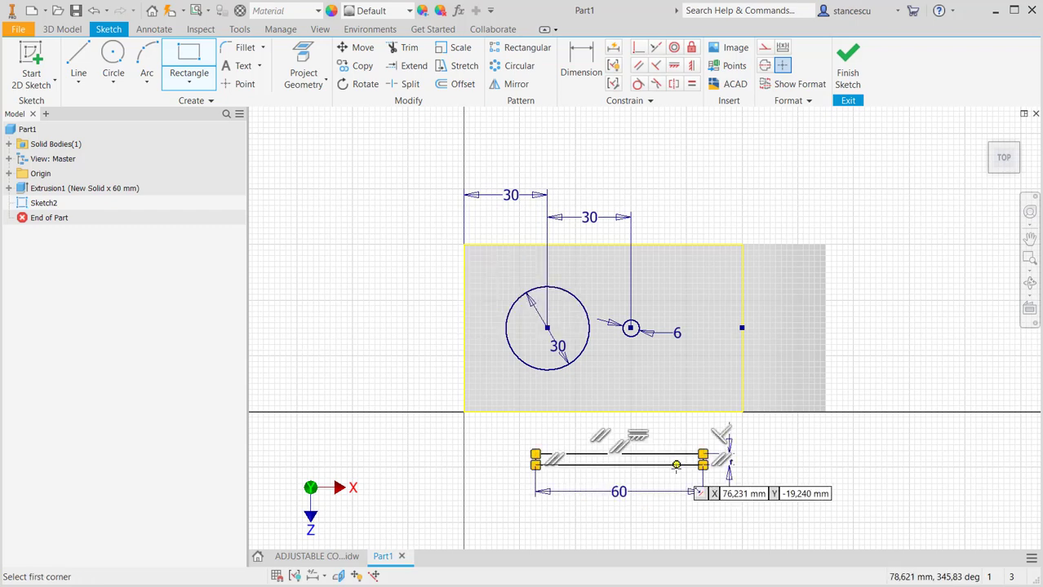
{"action": "key", "text": "Escape"}
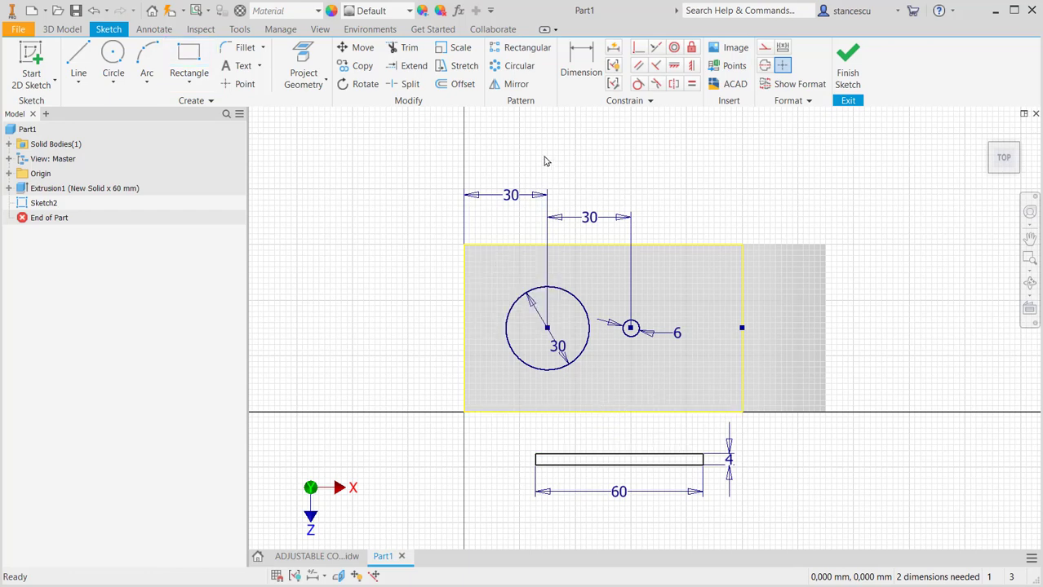
Make the rectangle's right end point coincident with the Ø6 circle's centre
{"action": "left_click", "coordinate": [638, 49]}
{"action": "scroll", "coordinate": [699, 459], "scroll_direction": "up", "scroll_amount": 5}
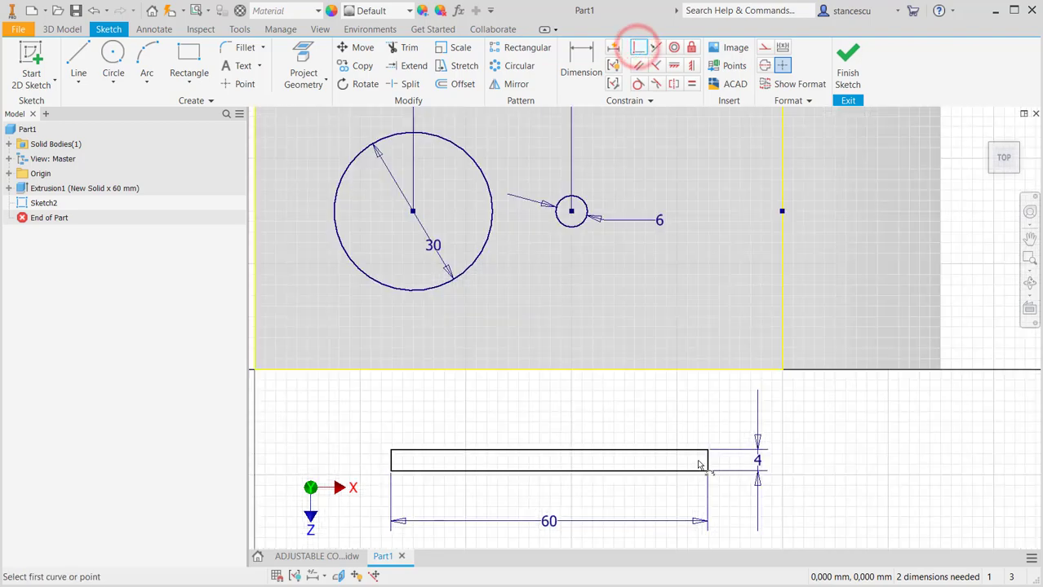
{"action": "left_click", "coordinate": [717, 462]}
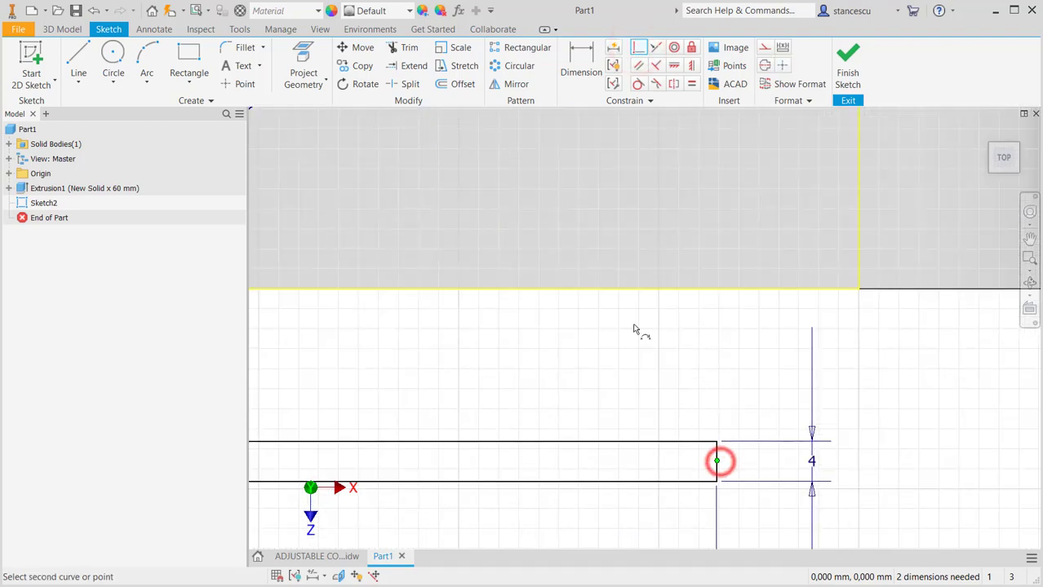
{"action": "scroll", "coordinate": [600, 248], "scroll_direction": "down", "scroll_amount": 3}
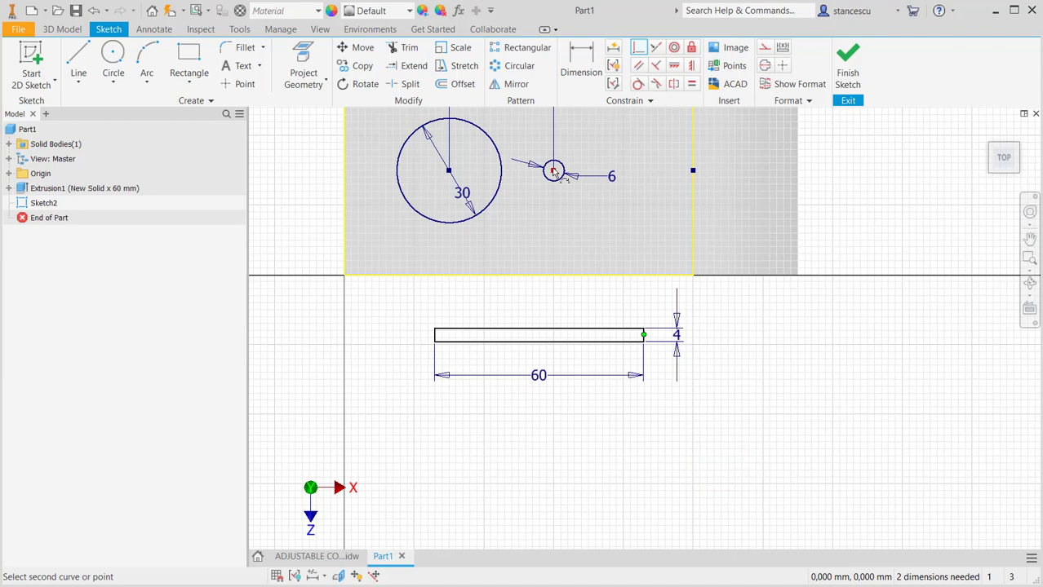
{"action": "left_click", "coordinate": [554, 171]}
{"action": "middle_click_drag", "start_coordinate": [553, 225], "coordinate": [604, 280]}
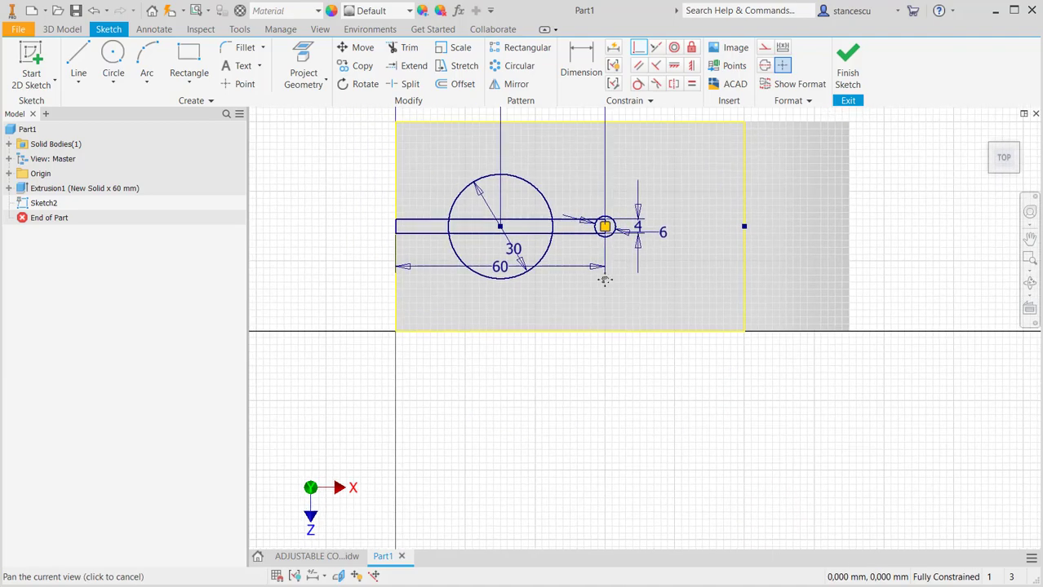
{"action": "scroll", "coordinate": [620, 302], "scroll_direction": "up", "scroll_amount": 4}
{"action": "middle_click_drag", "start_coordinate": [631, 316], "coordinate": [644, 363]}
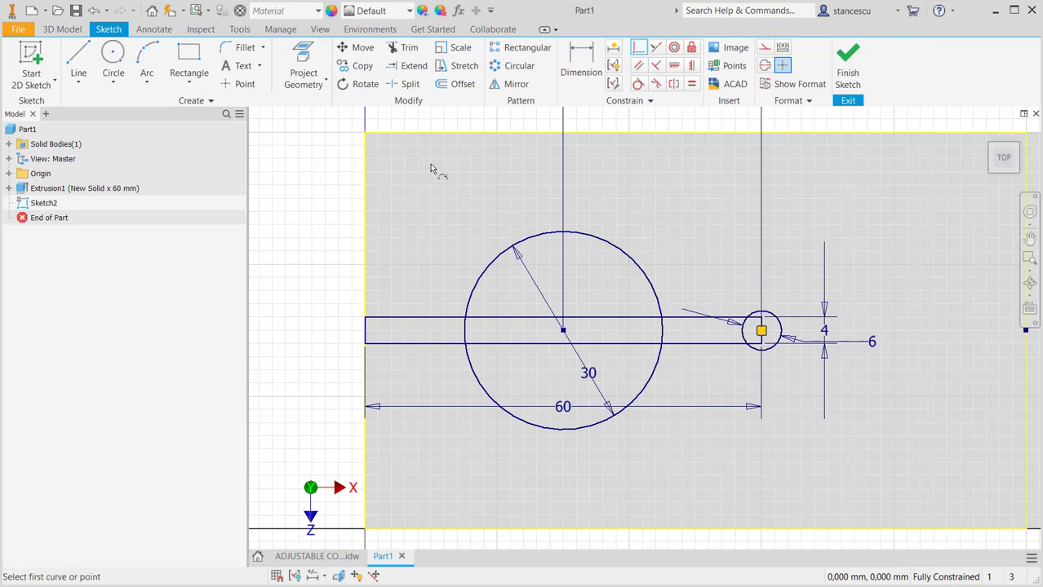
Split the circles and rectangle lines wherever they intersect each other
{"action": "left_click", "coordinate": [408, 84]}
{"action": "left_click", "coordinate": [479, 285]}
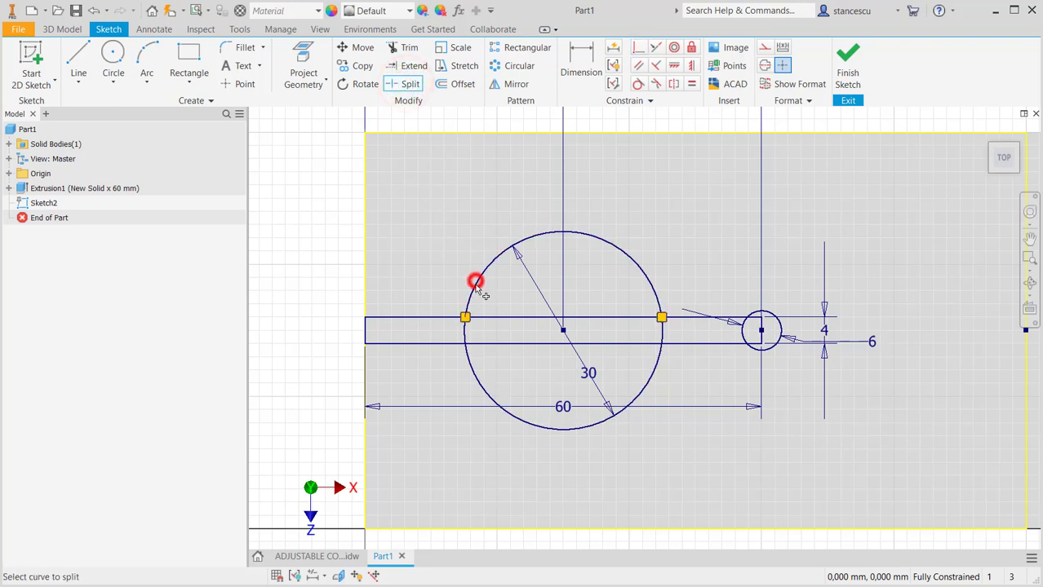
{"action": "left_click", "coordinate": [476, 369]}
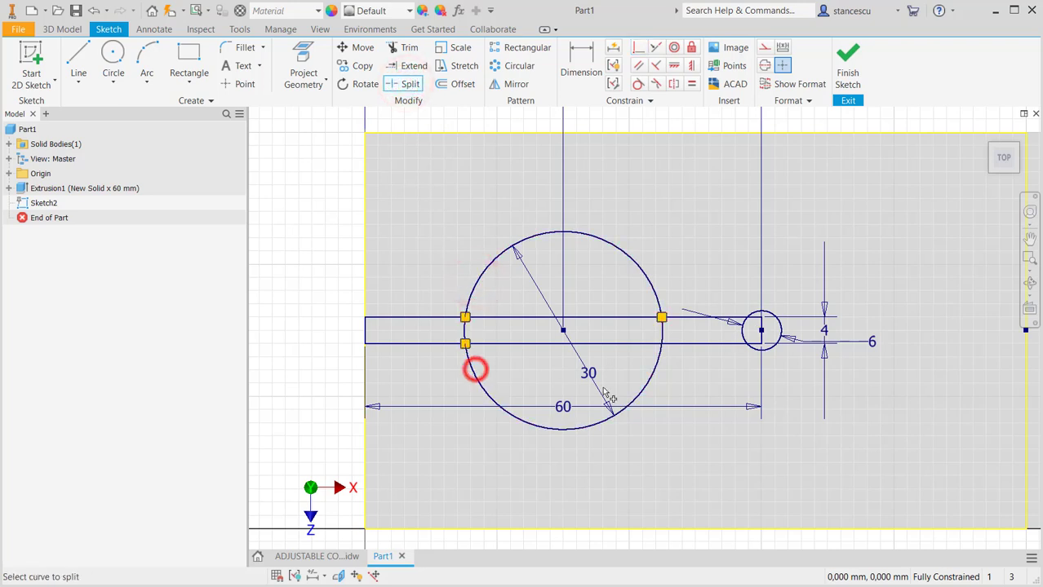
{"action": "left_click", "coordinate": [659, 359]}
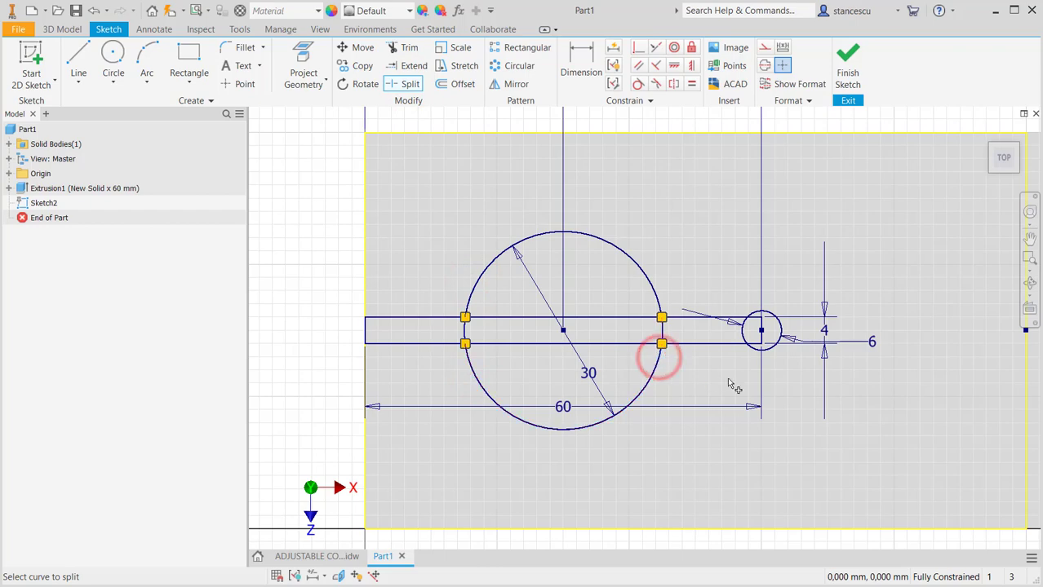
{"action": "left_click", "coordinate": [757, 350]}
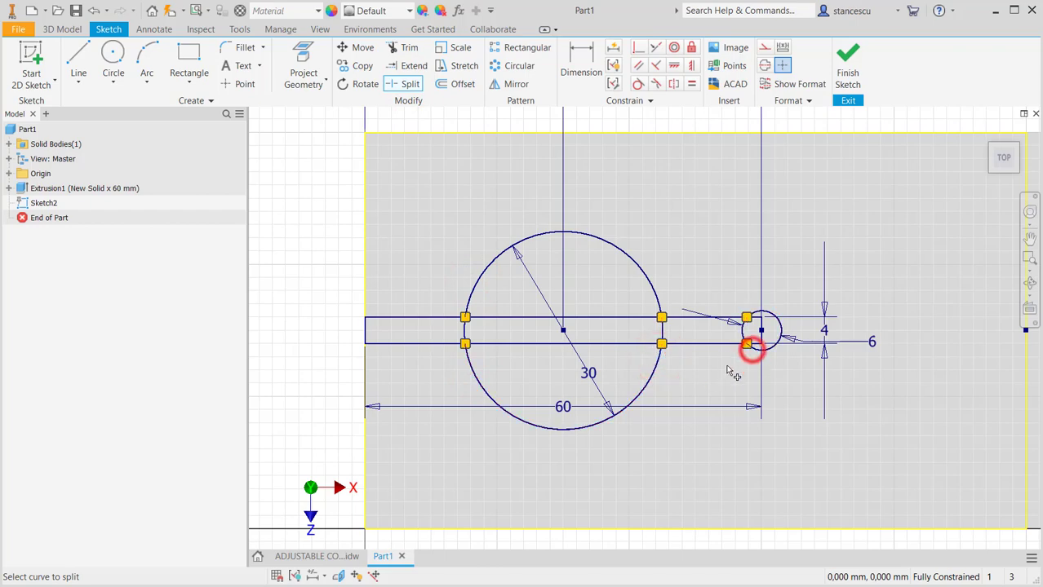
{"action": "scroll", "coordinate": [728, 324], "scroll_direction": "up", "scroll_amount": 2}
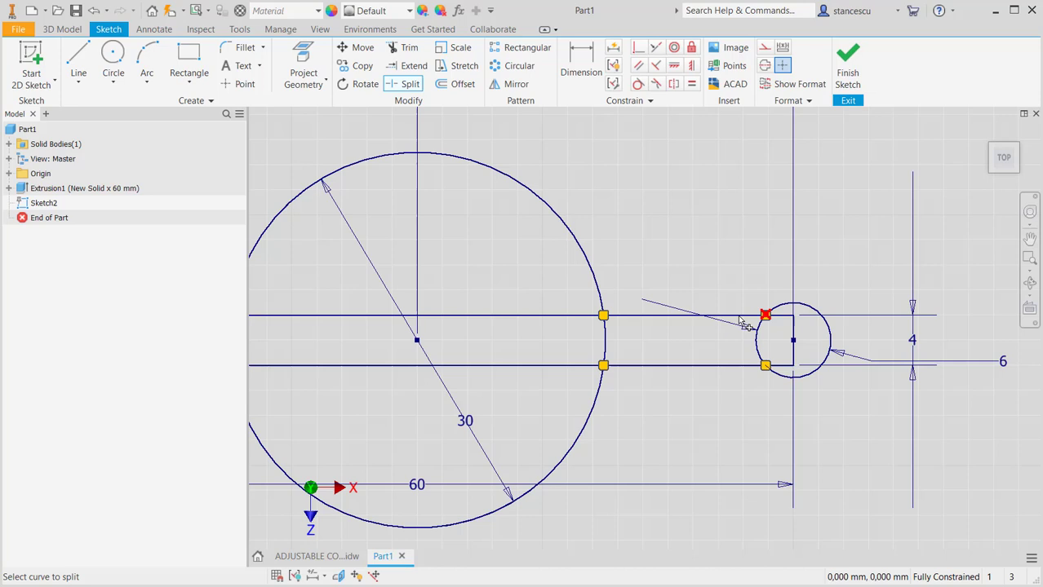
{"action": "left_click", "coordinate": [738, 316]}
{"action": "left_click", "coordinate": [725, 364]}
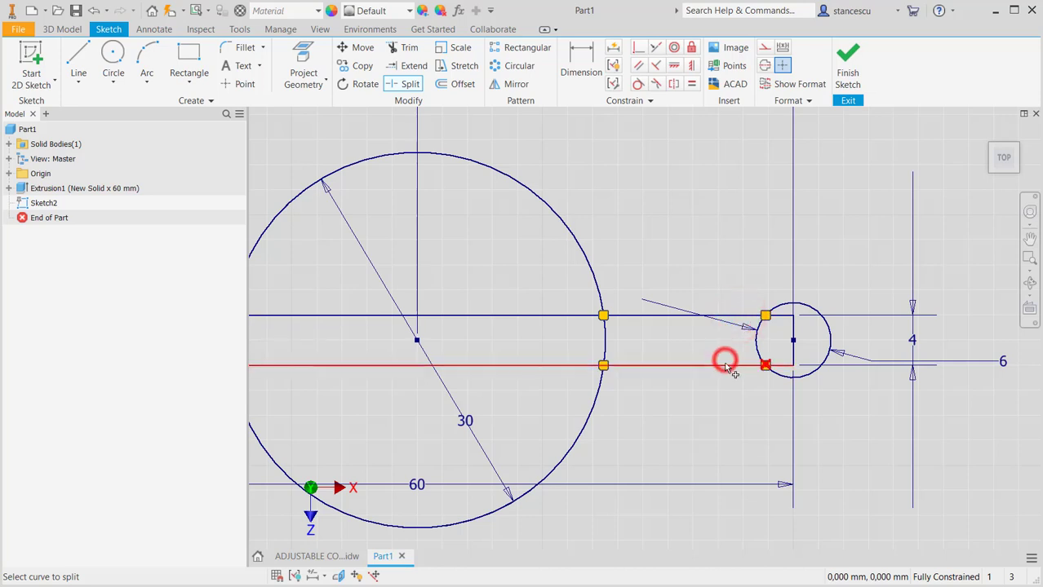
{"action": "left_click", "coordinate": [581, 316]}
{"action": "left_click", "coordinate": [565, 363]}
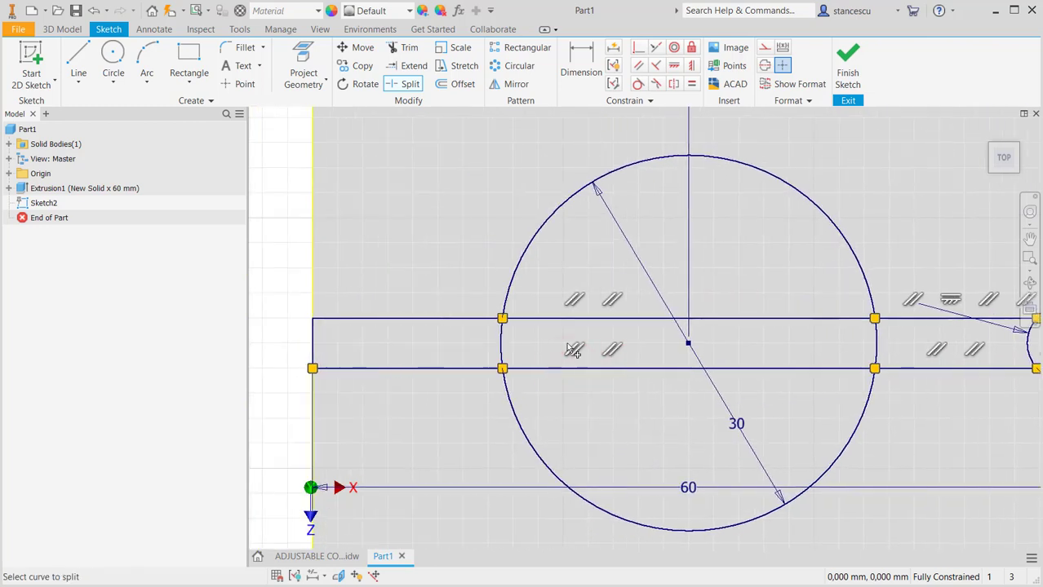
{"action": "left_click", "coordinate": [566, 317]}
{"action": "left_click", "coordinate": [561, 366]}
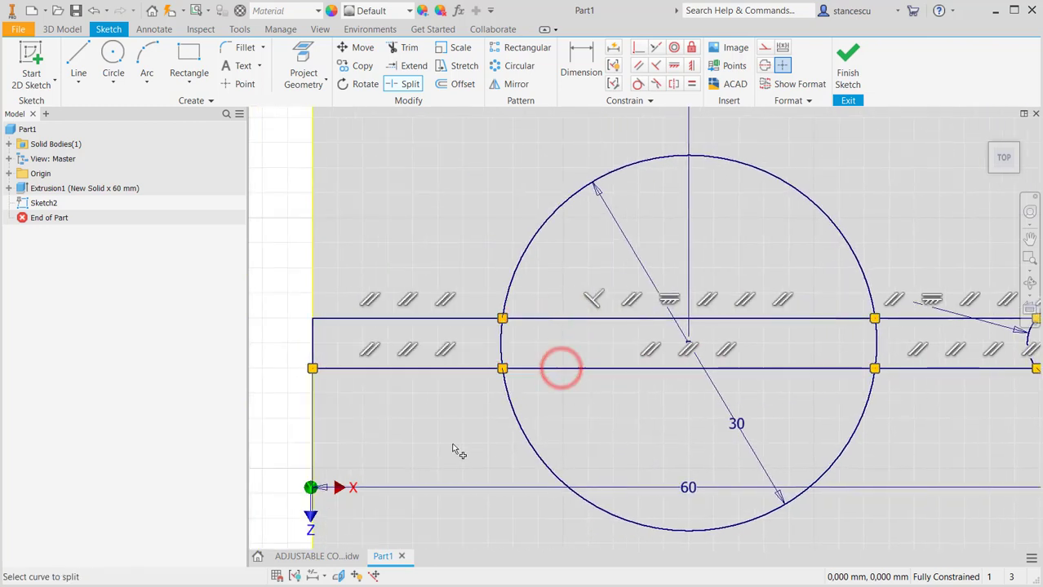
{"action": "scroll", "coordinate": [397, 444], "scroll_direction": "up", "scroll_amount": 3}
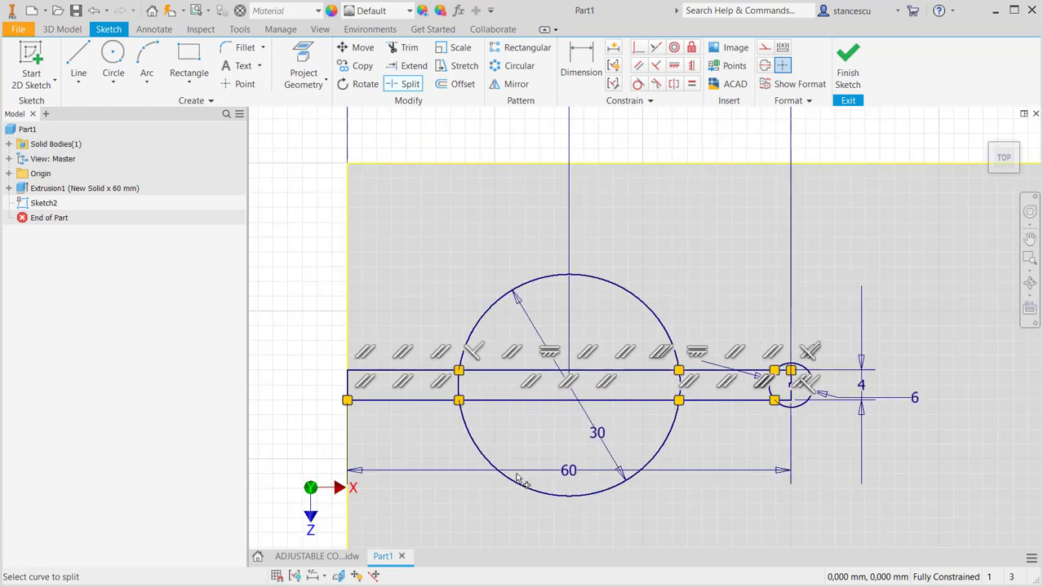
{"action": "key", "text": "Escape"}
Convert the leftover arc and line segments inside the slot to construction geometry
{"action": "left_click_drag", "start_coordinate": [536, 432], "coordinate": [489, 342]}
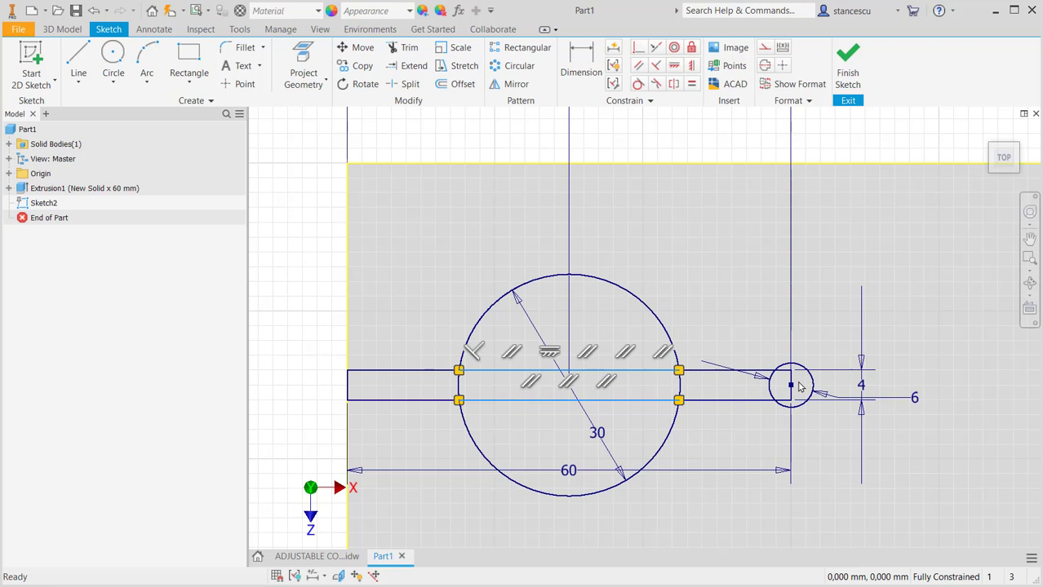
{"action": "left_click_drag", "start_coordinate": [796, 382], "coordinate": [424, 382]}
{"action": "scroll", "coordinate": [730, 450], "scroll_direction": "up", "scroll_amount": 5}
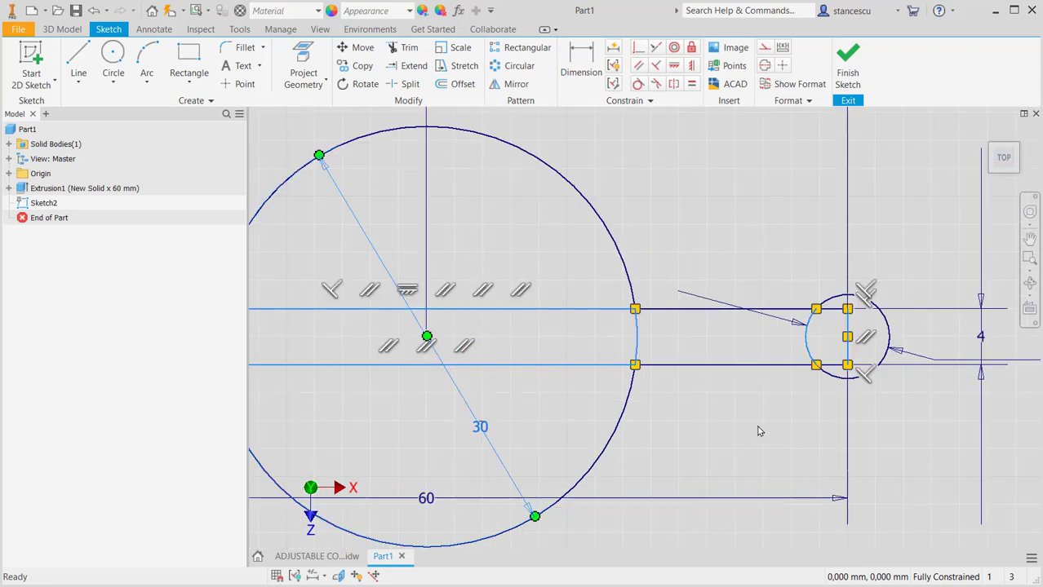
{"action": "left_click", "coordinate": [871, 318]}
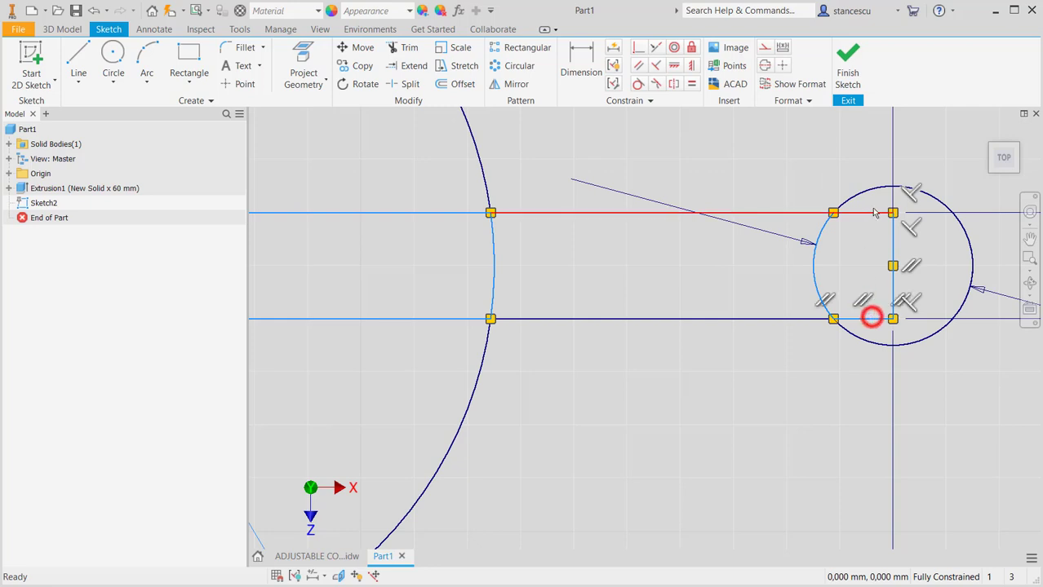
{"action": "left_click", "coordinate": [863, 213]}
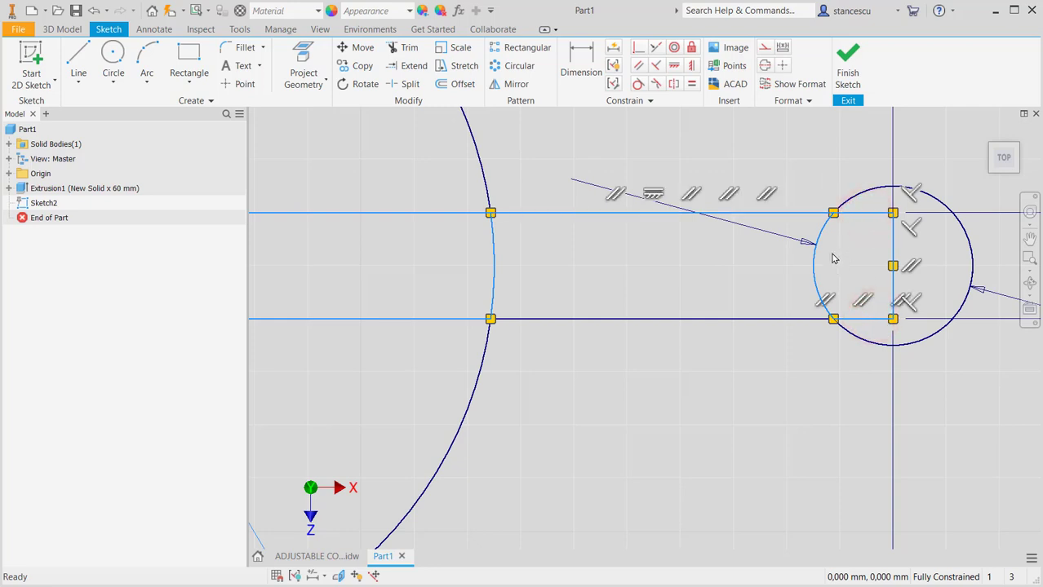
{"action": "left_click", "coordinate": [856, 212]}
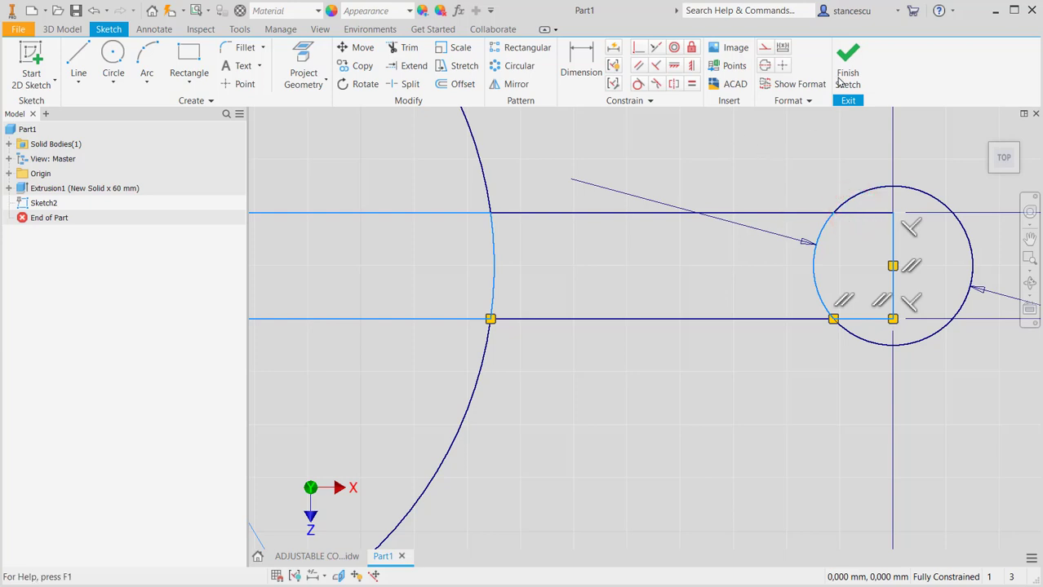
{"action": "left_click", "coordinate": [762, 48]}
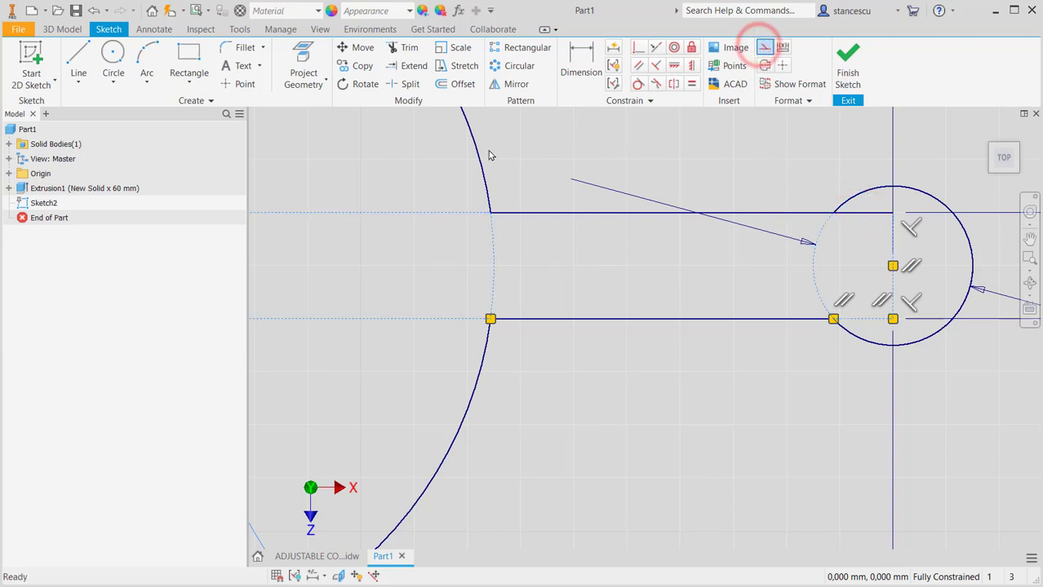
Split the top line at the circle and make its inner segment construction
{"action": "left_click", "coordinate": [404, 84]}
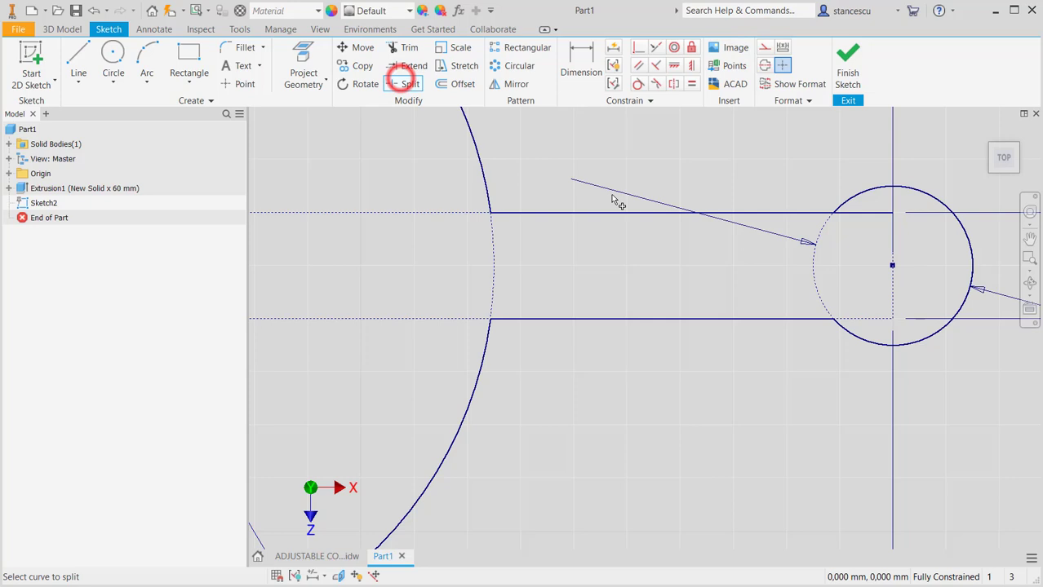
{"action": "left_click", "coordinate": [777, 215]}
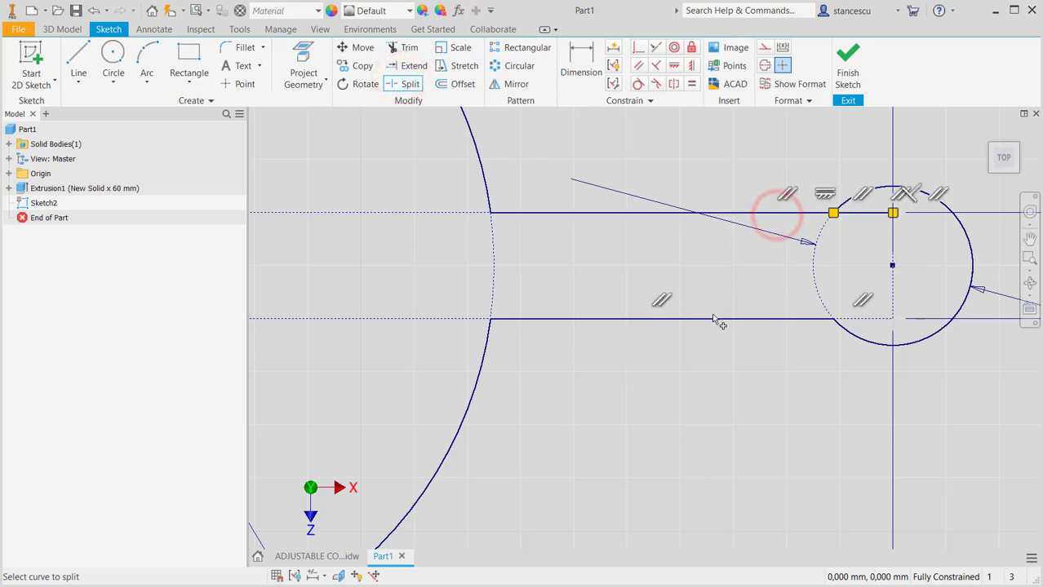
{"action": "key", "text": "Escape"}
{"action": "left_click", "coordinate": [866, 213]}
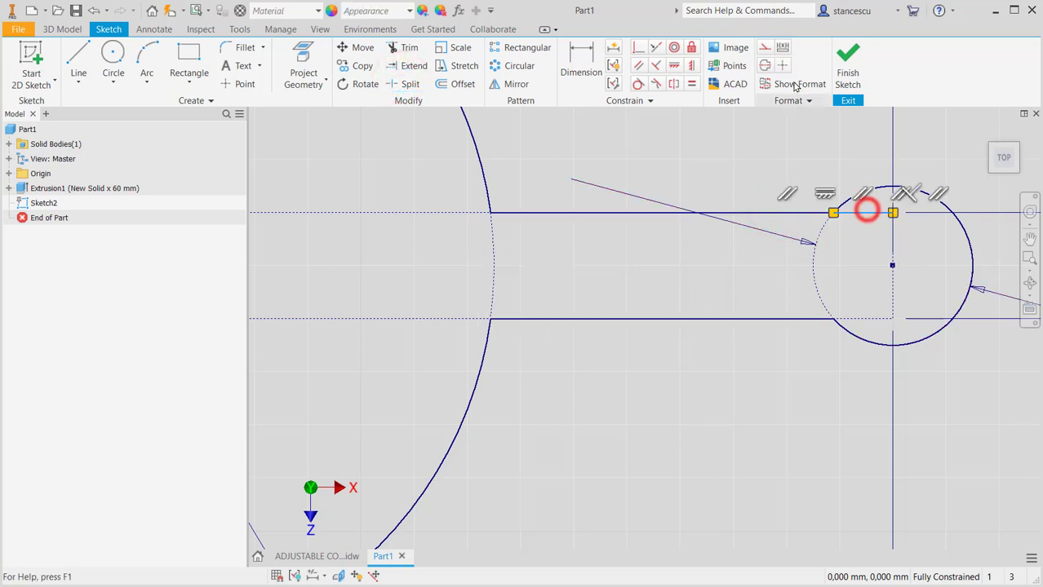
{"action": "left_click", "coordinate": [763, 47]}
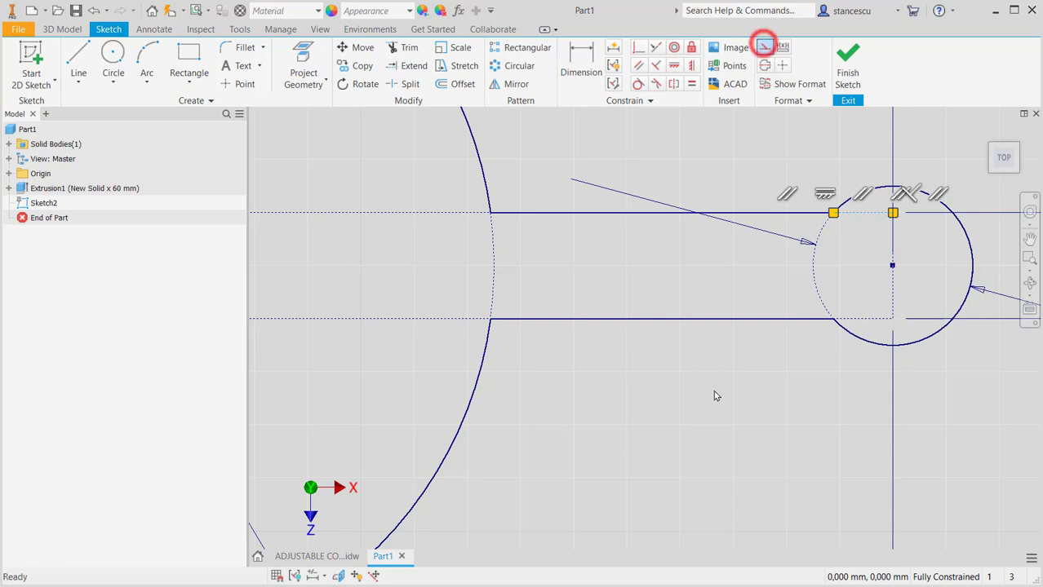
{"action": "left_click", "coordinate": [701, 414]}
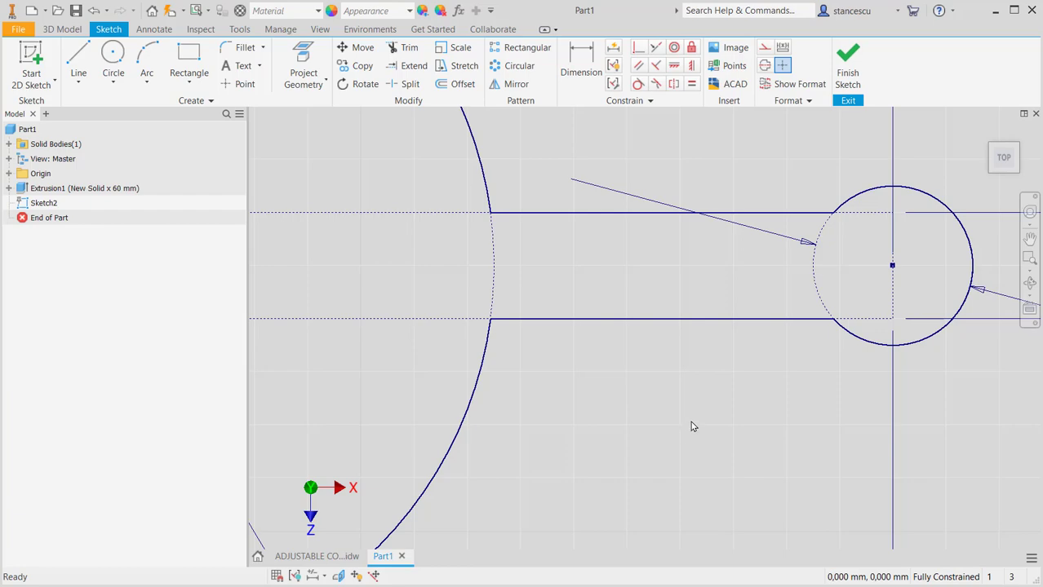
{"action": "key", "text": "Home"}
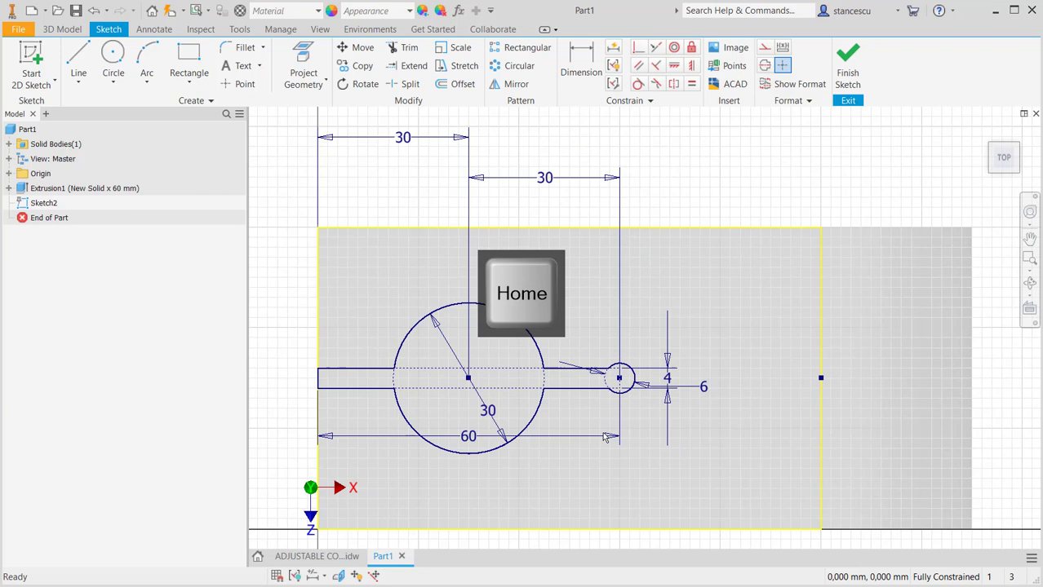
{"action": "middle_click_drag", "start_coordinate": [636, 451], "coordinate": [653, 390]}
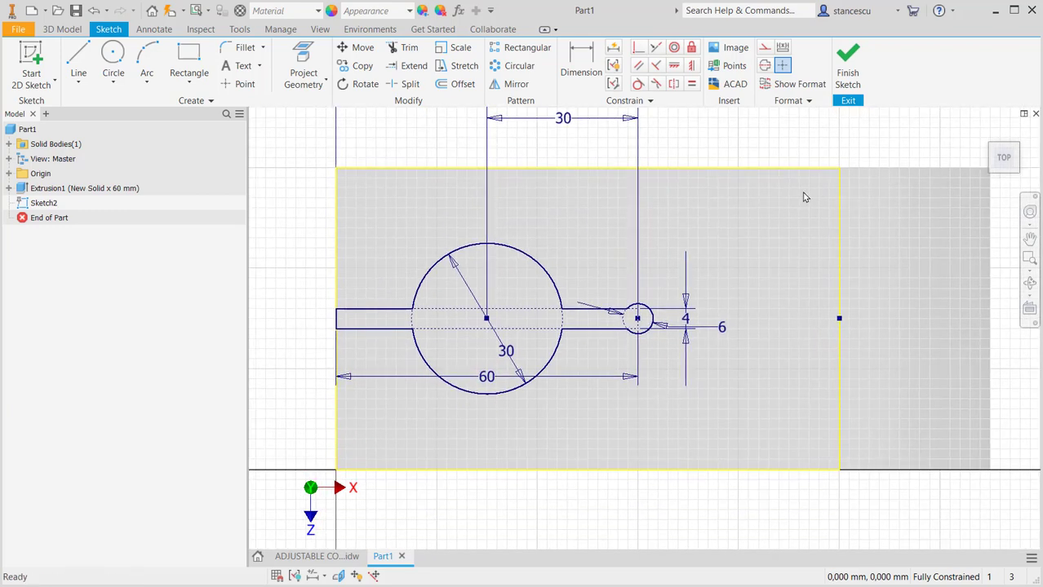
Extrude-cut the keyhole profile Through All of the block
{"action": "left_click", "coordinate": [846, 74]}
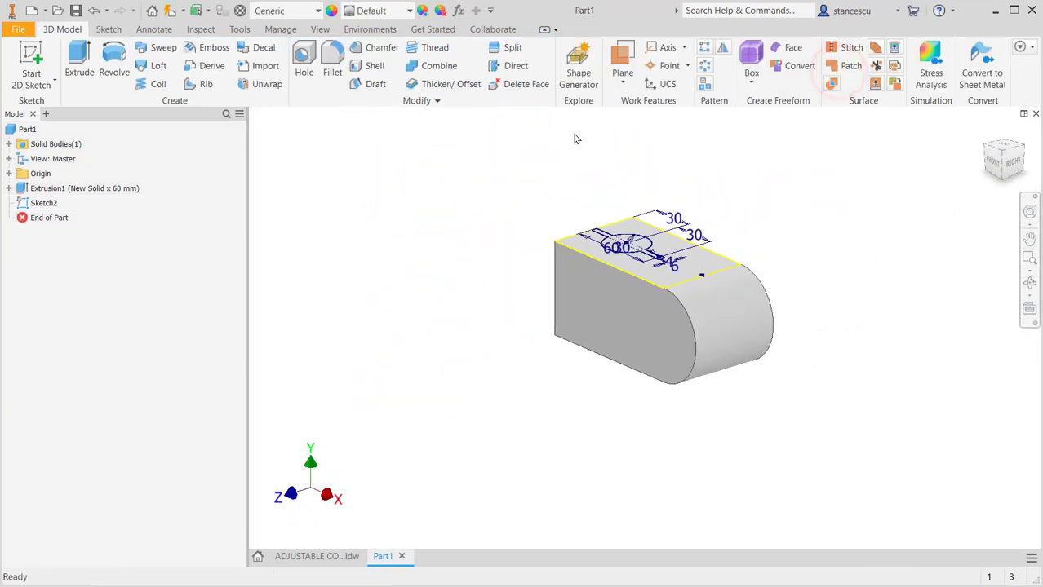
{"action": "left_click", "coordinate": [79, 70]}
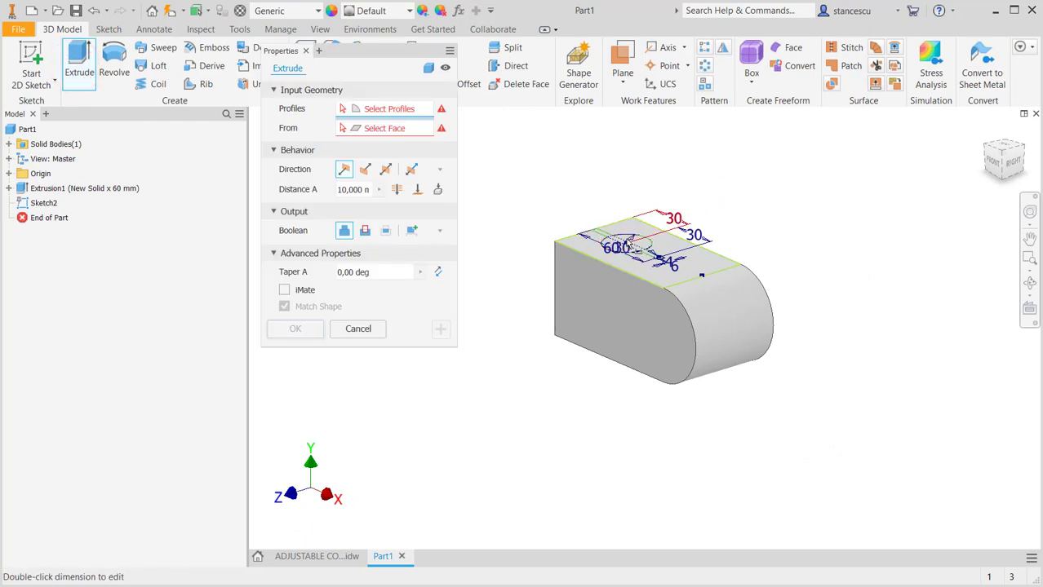
{"action": "scroll", "coordinate": [624, 244], "scroll_direction": "up", "scroll_amount": 3}
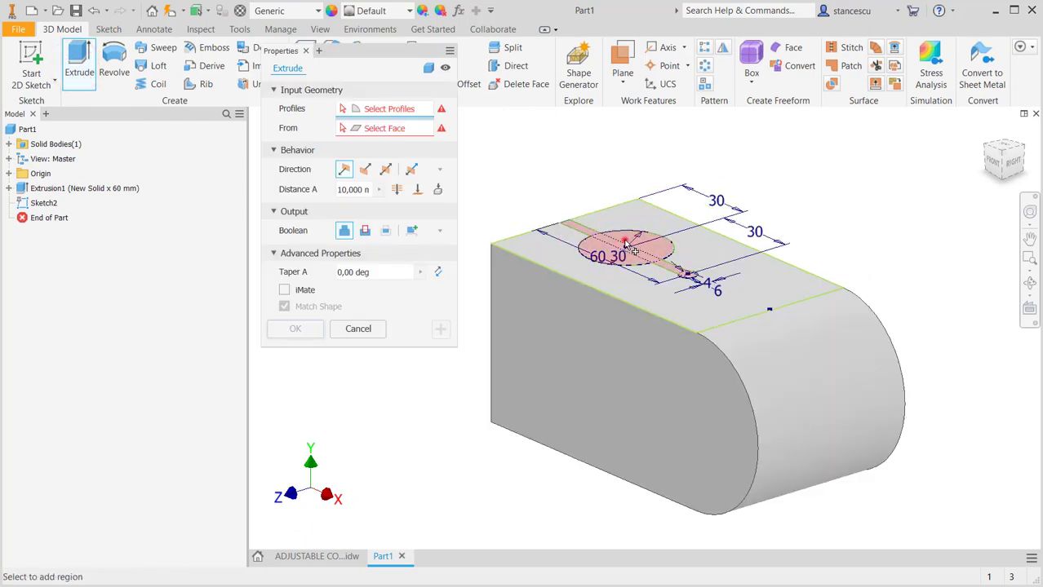
{"action": "left_click", "coordinate": [633, 249]}
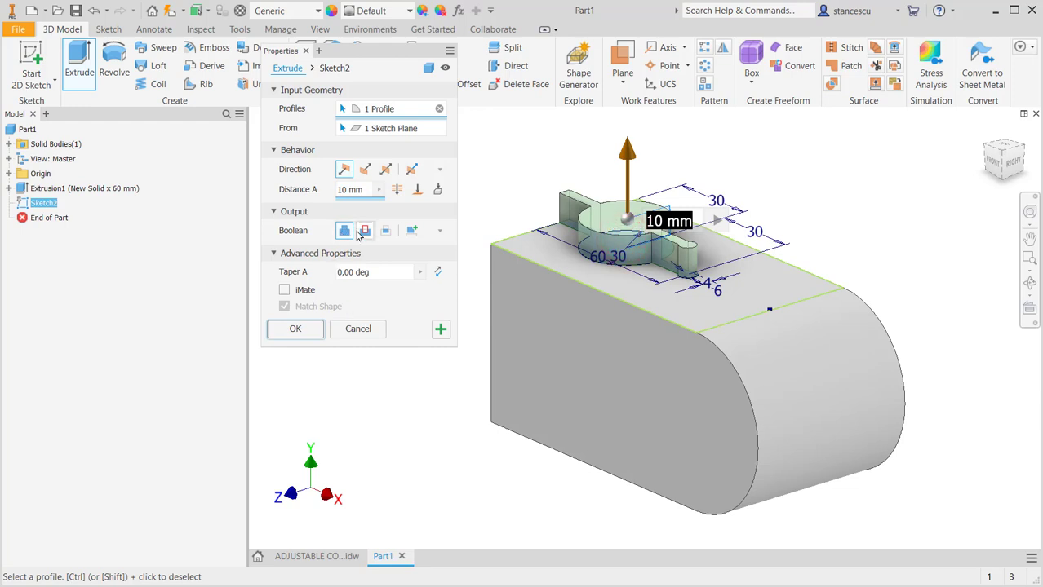
{"action": "left_click", "coordinate": [364, 231]}
{"action": "left_click", "coordinate": [396, 188]}
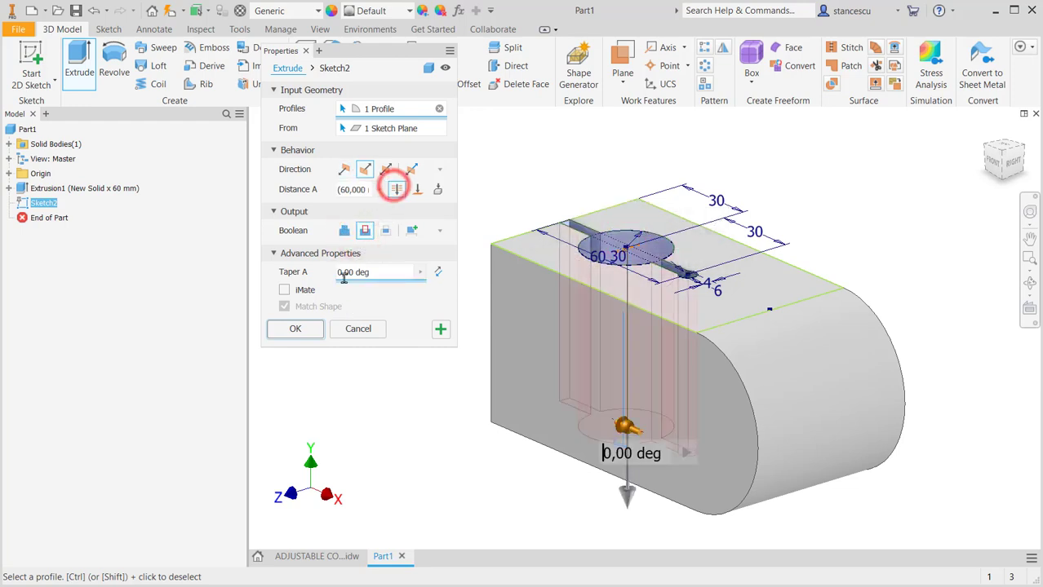
{"action": "left_click", "coordinate": [296, 329]}
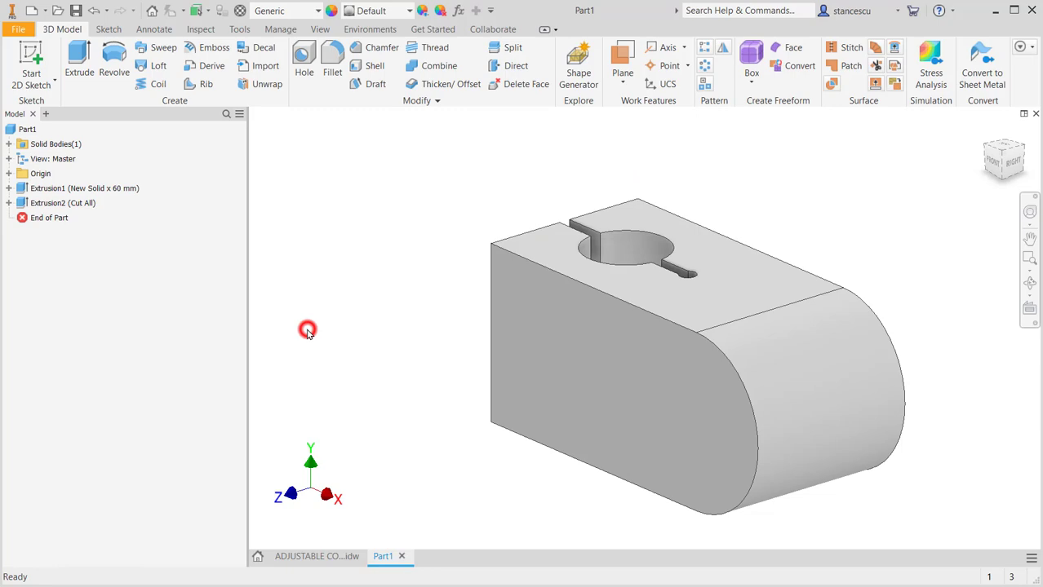
{"action": "left_click", "coordinate": [316, 555]}
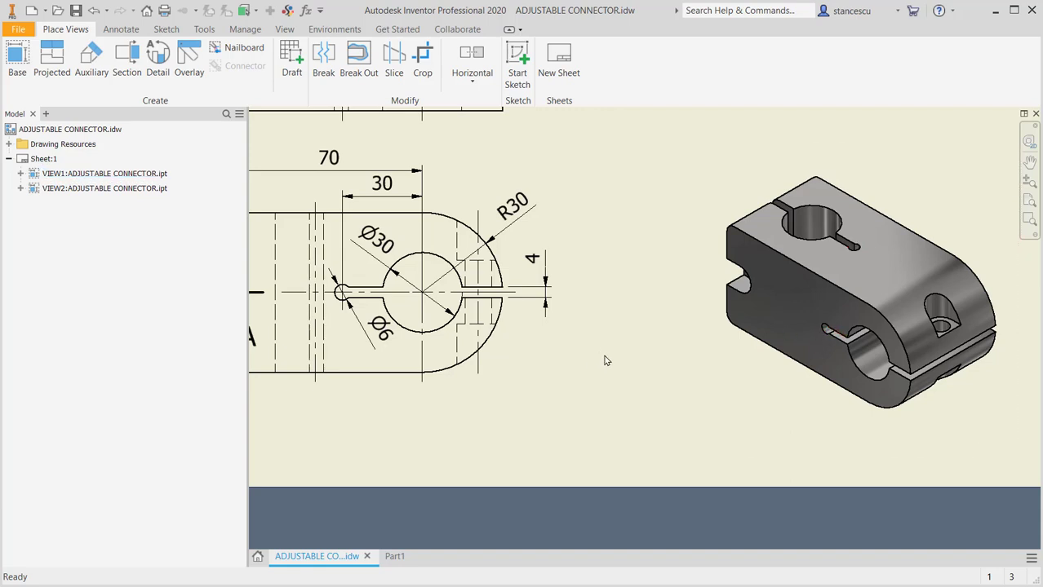
{"action": "middle_click_drag", "start_coordinate": [605, 357], "coordinate": [656, 372]}
{"action": "left_click", "coordinate": [395, 556]}
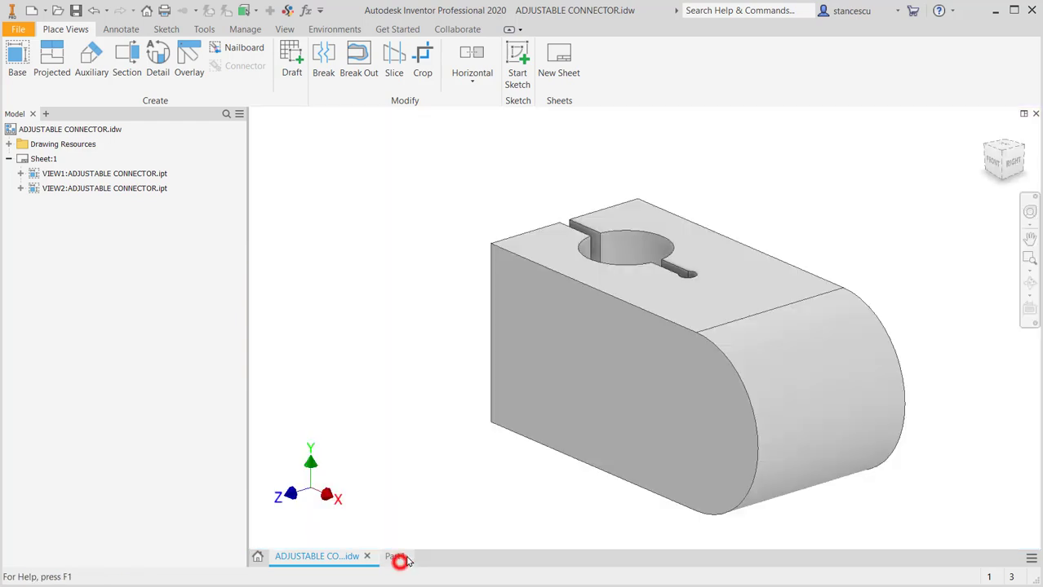
Start Sketch3 on the block's front face and copy Sketch2's geometry for pasting
{"action": "left_click", "coordinate": [605, 383]}
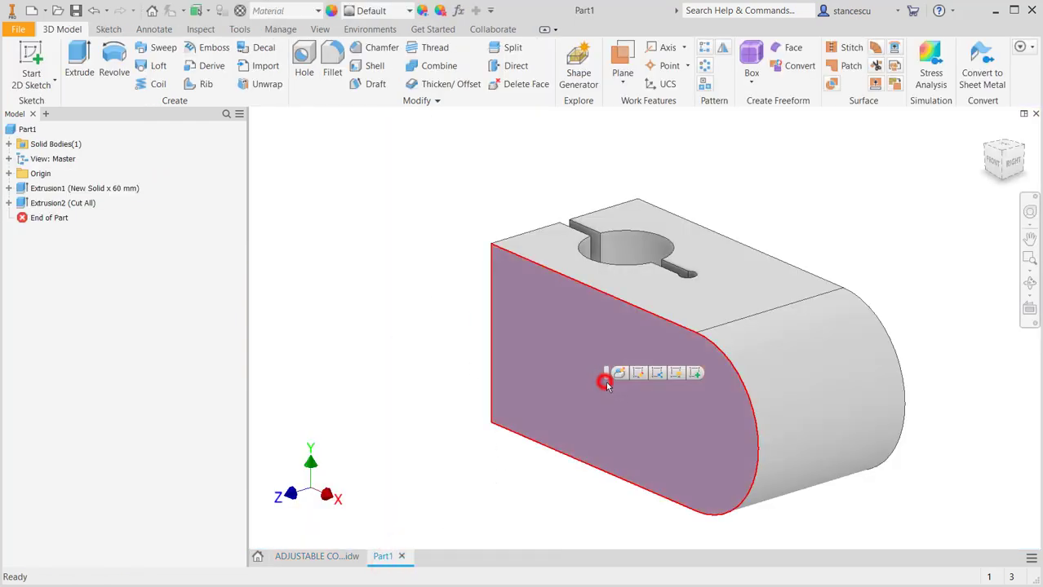
{"action": "left_click", "coordinate": [693, 373]}
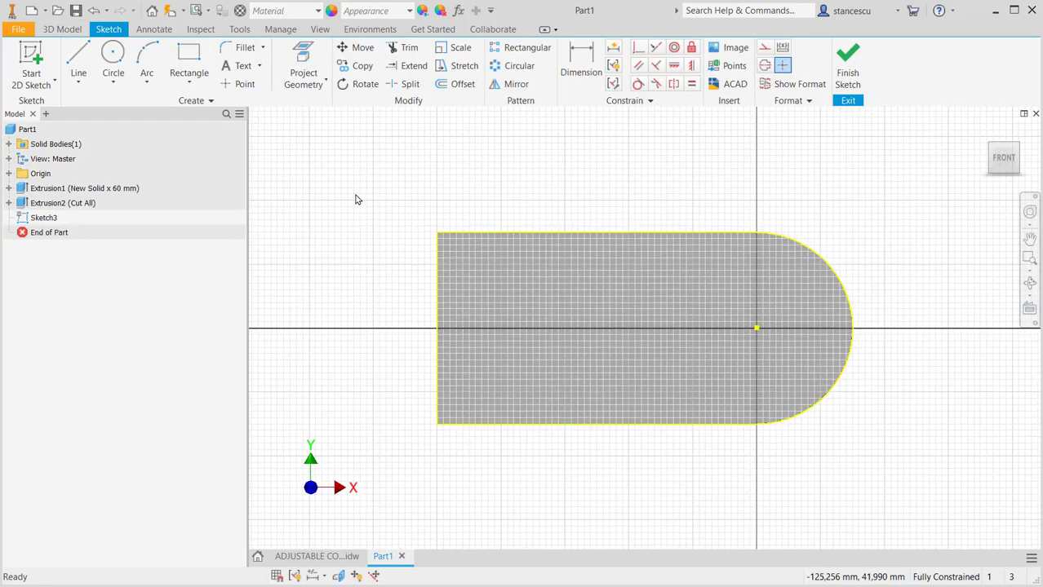
{"action": "left_click", "coordinate": [9, 203]}
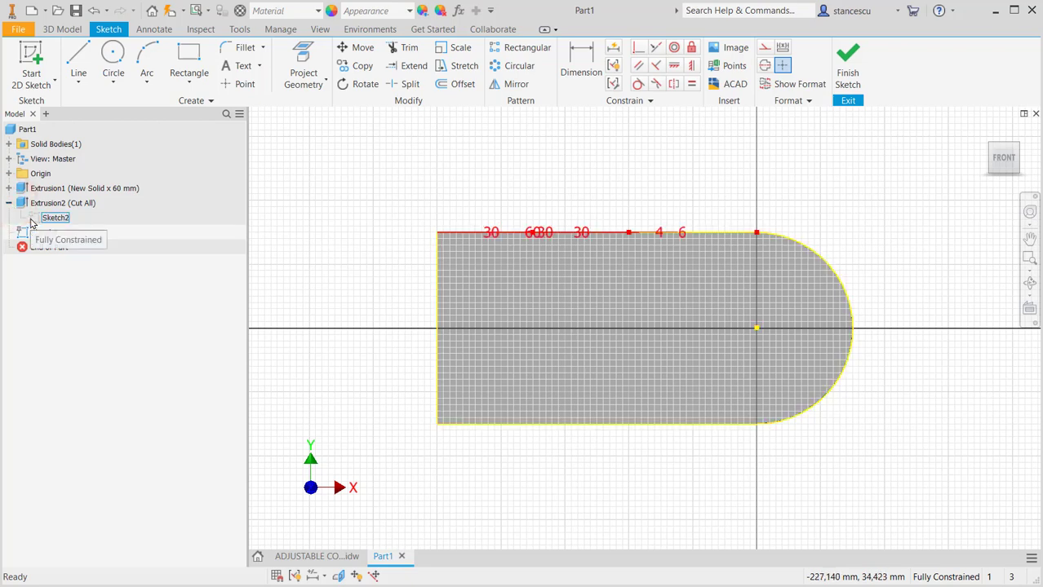
{"action": "right_click", "coordinate": [37, 222]}
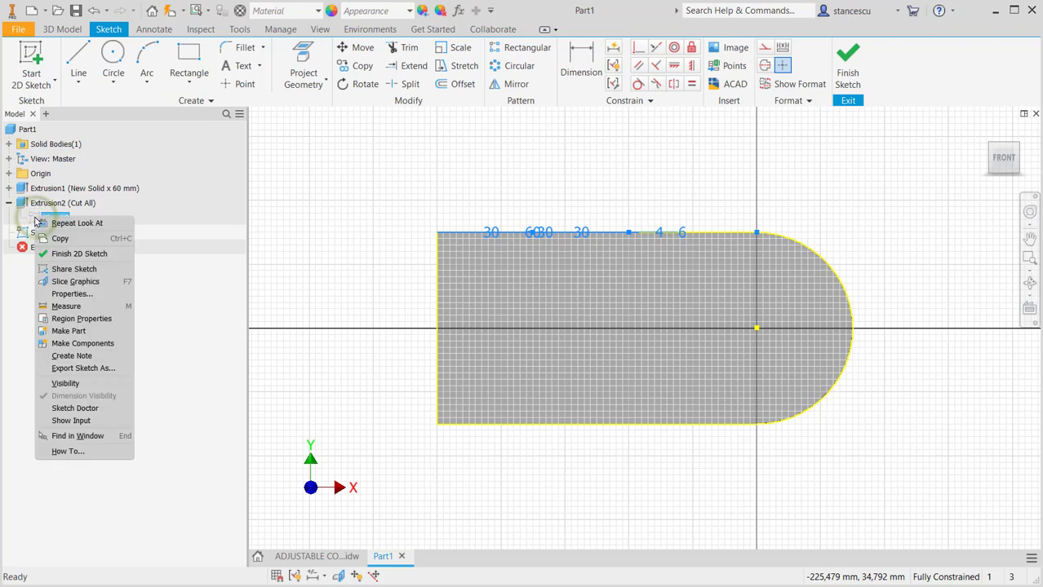
{"action": "left_click", "coordinate": [78, 239]}
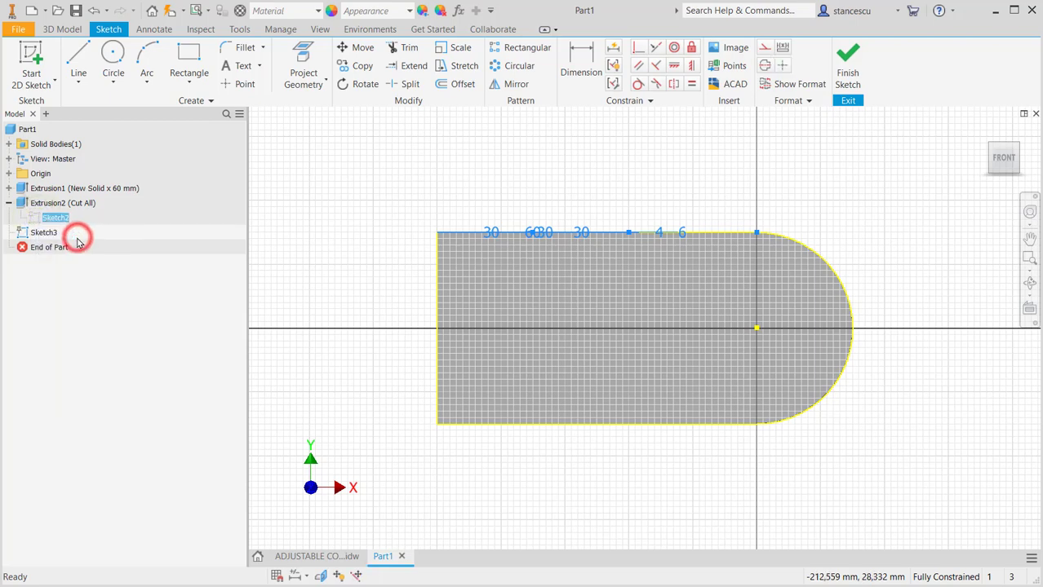
{"action": "left_click", "coordinate": [687, 458]}
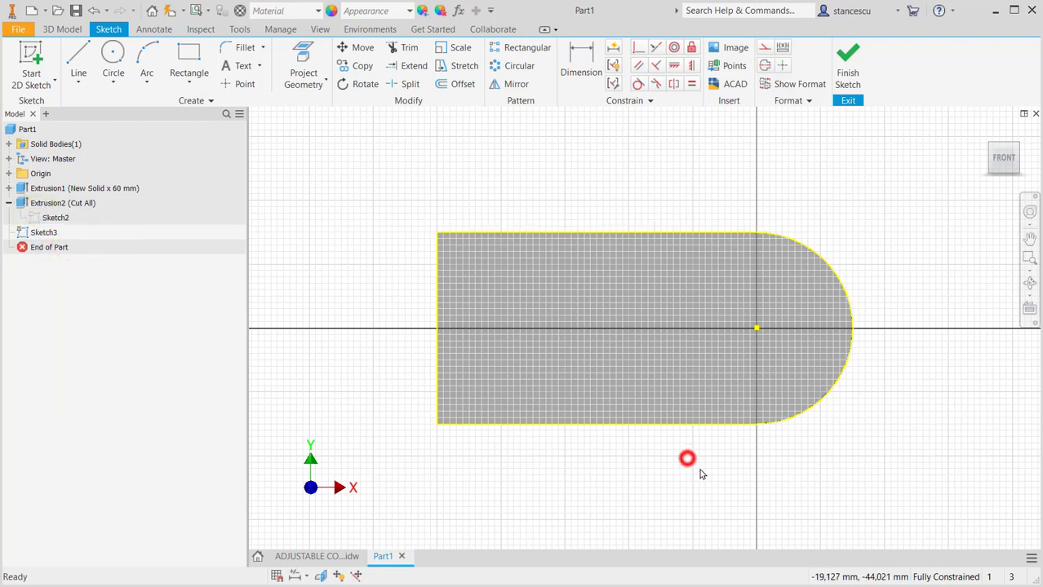
{"action": "right_click", "coordinate": [879, 445]}
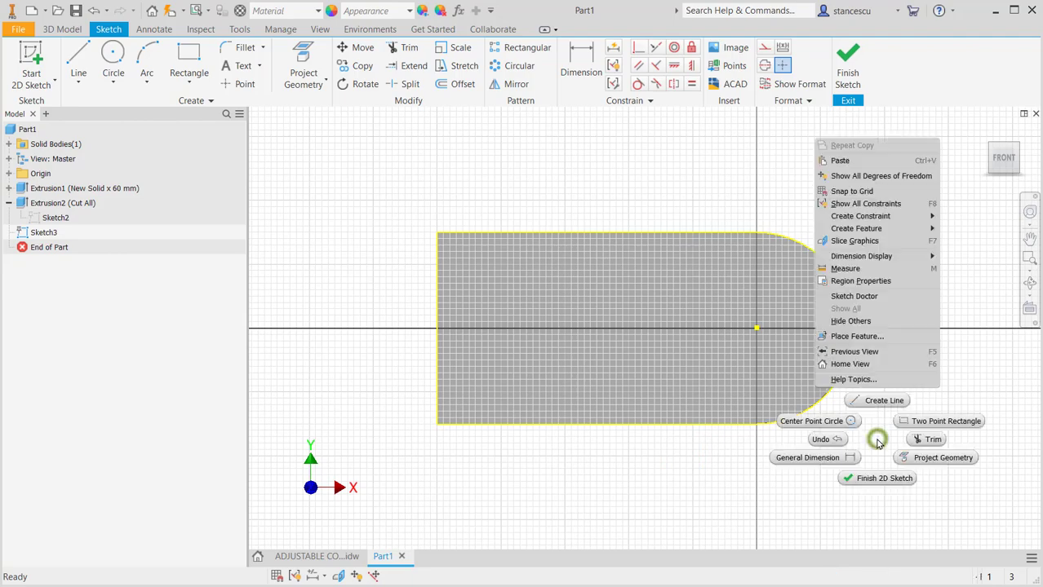
Paste the keyhole geometry into Sketch3 and delete the extra top 30 dimension and vertical line
{"action": "left_click", "coordinate": [825, 162]}
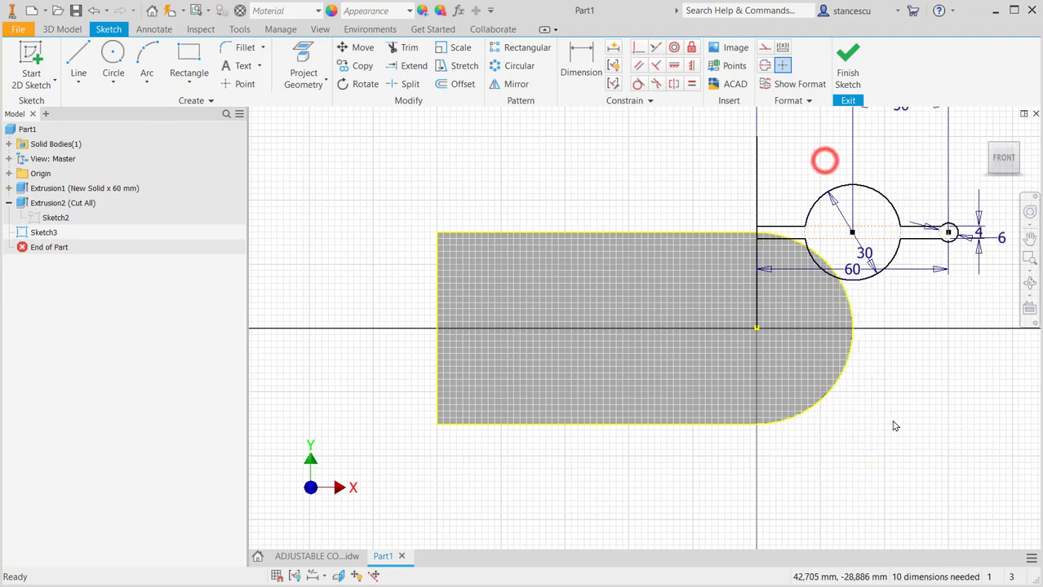
{"action": "middle_click_drag", "start_coordinate": [887, 322], "coordinate": [813, 421]}
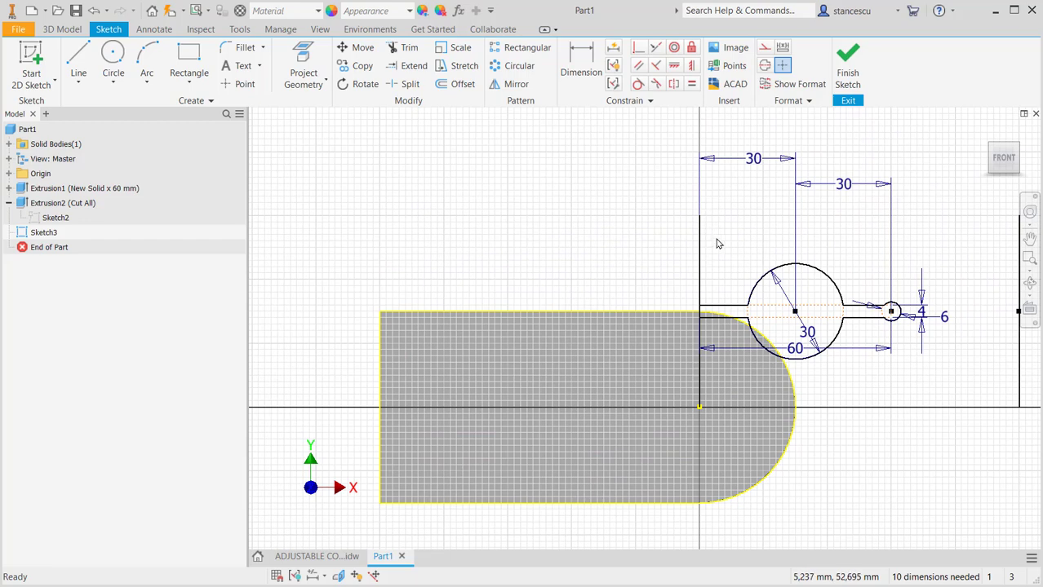
{"action": "left_click", "coordinate": [757, 160]}
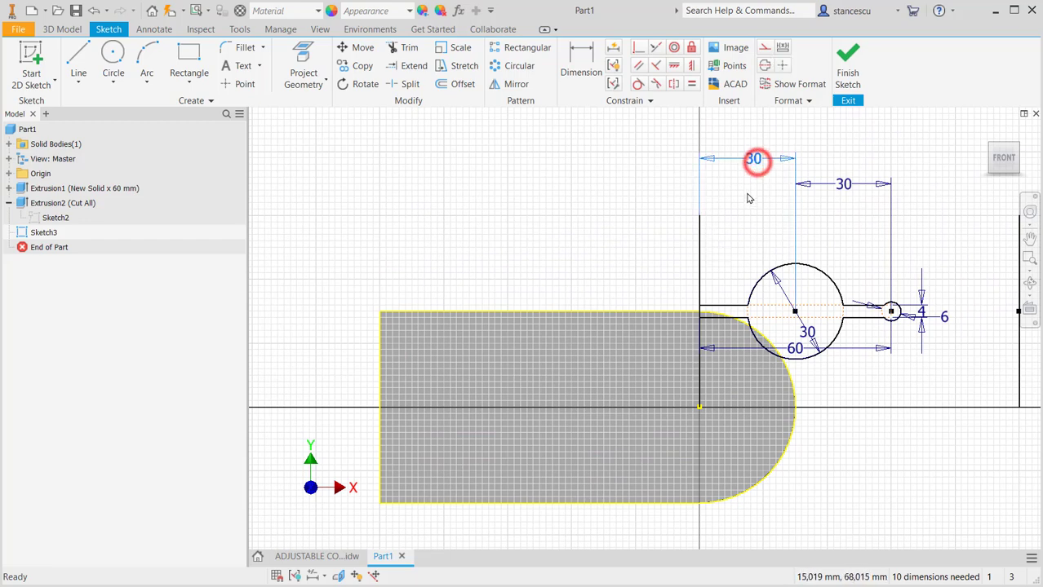
{"action": "key", "text": "Delete"}
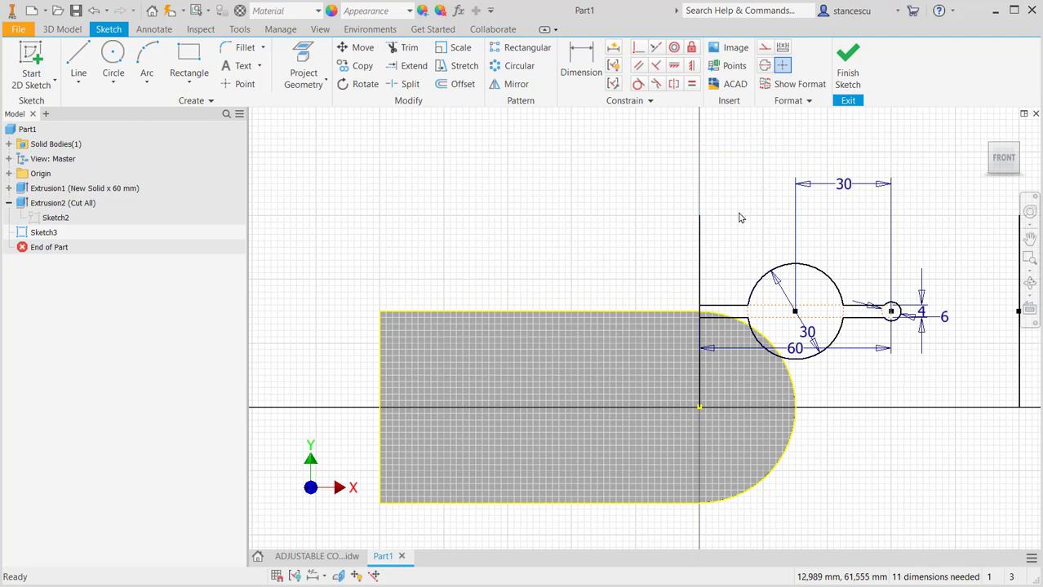
{"action": "left_click_drag", "start_coordinate": [739, 213], "coordinate": [641, 241]}
{"action": "key", "text": "Delete"}
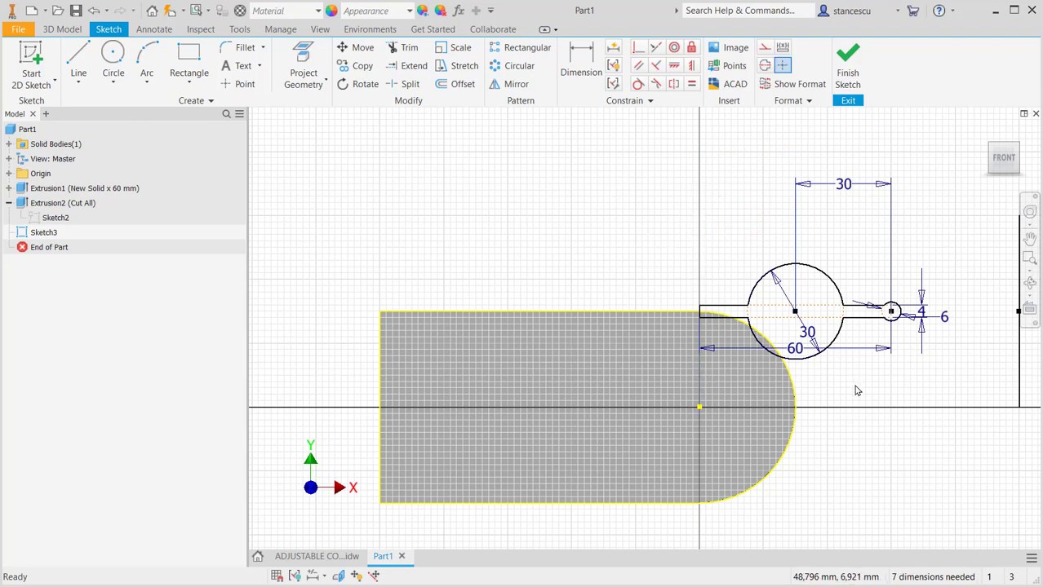
Drag the keyhole sketch down and left so it sits below the block outline
{"action": "middle_click_drag", "start_coordinate": [855, 391], "coordinate": [839, 349]}
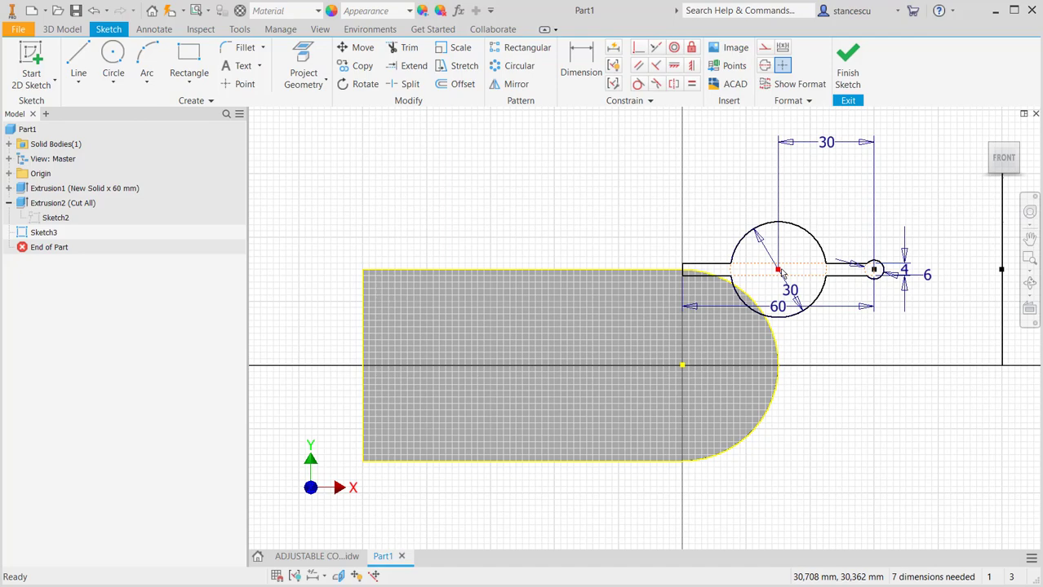
{"action": "mouse_move", "coordinate": [779, 270]}
{"action": "left_mouse_down", "text": "ctrl"}
{"action": "mouse_move", "coordinate": [795, 282]}
{"action": "mouse_move", "coordinate": [819, 395]}
{"action": "mouse_move", "coordinate": [817, 468]}
{"action": "left_mouse_up", "text": "ctrl"}
{"action": "middle_click_drag", "start_coordinate": [796, 500], "coordinate": [774, 401]}
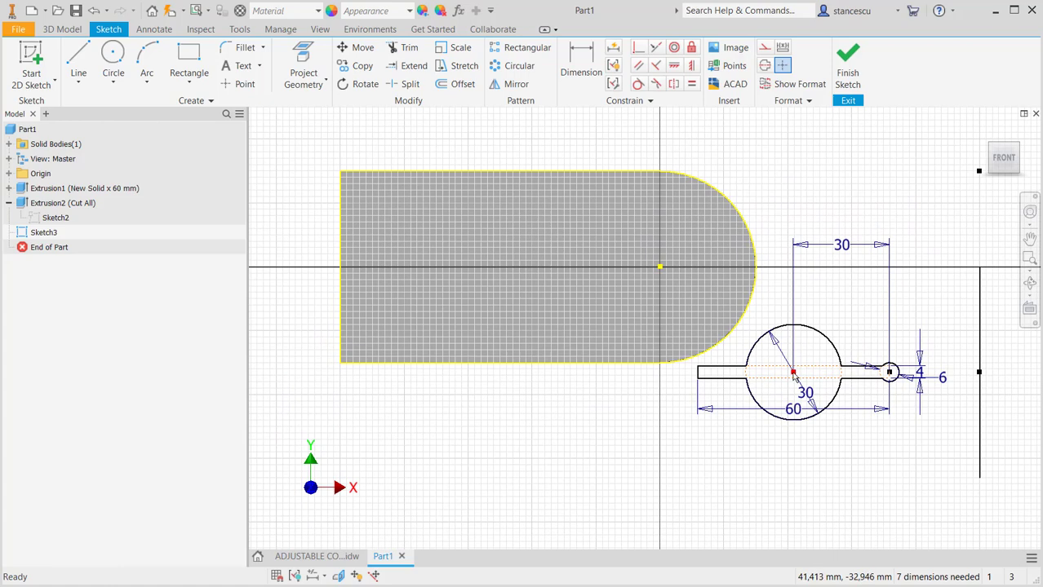
{"action": "mouse_move", "coordinate": [793, 373]}
{"action": "left_mouse_down"}
{"action": "mouse_move", "coordinate": [768, 426]}
{"action": "mouse_move", "coordinate": [750, 419]}
{"action": "mouse_move", "coordinate": [756, 433]}
{"action": "left_mouse_up"}
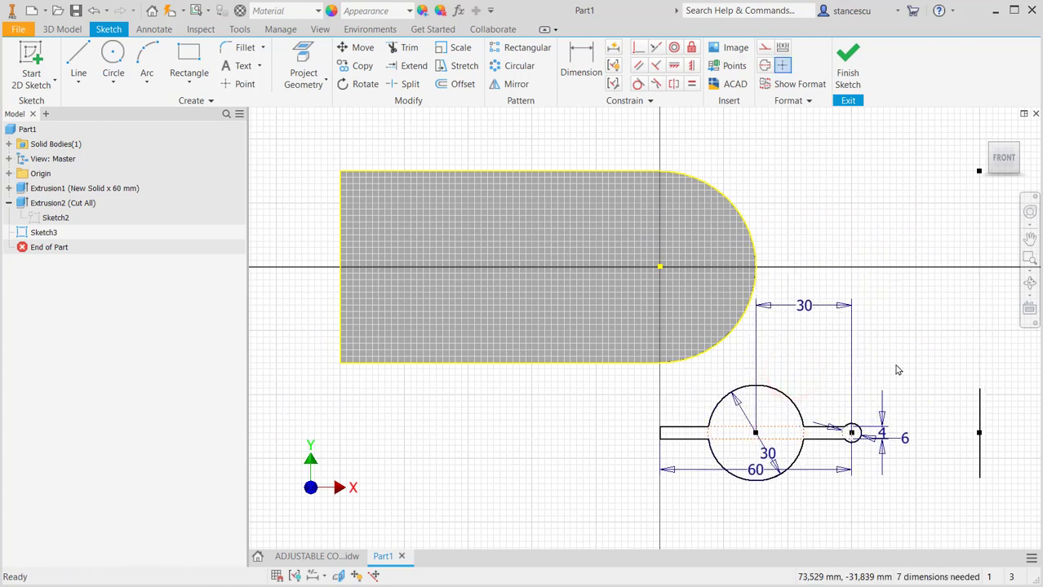
Remove the stray vertical line and its leftover sketch point right of the pasted keyhole
{"action": "left_click", "coordinate": [978, 410]}
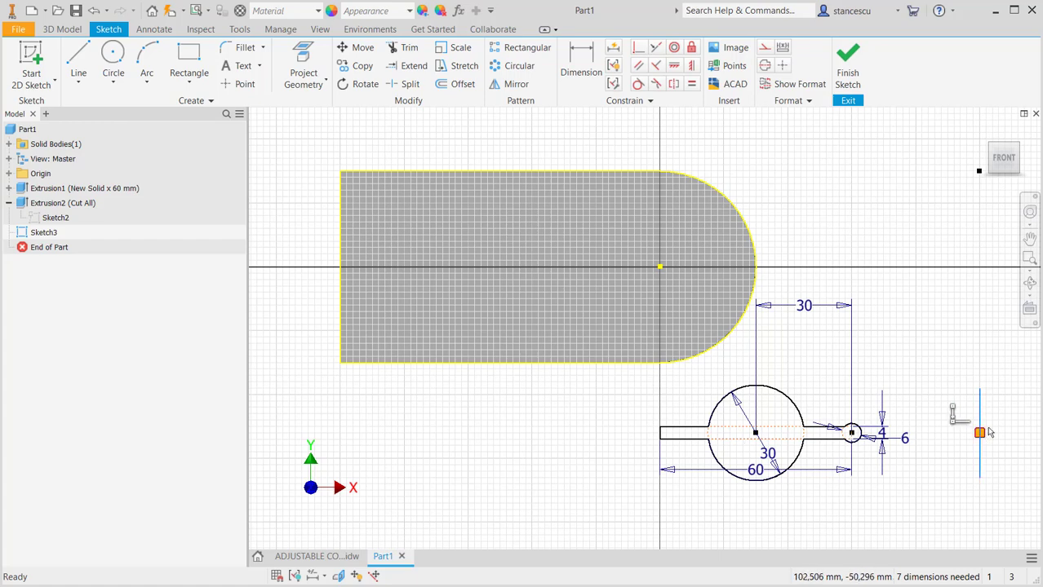
{"action": "left_click", "coordinate": [980, 400]}
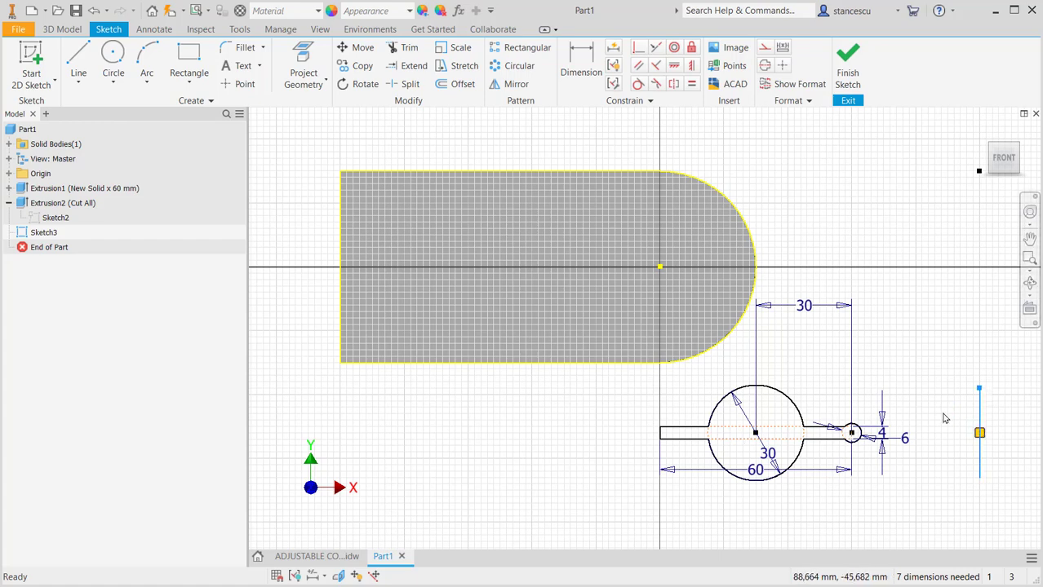
{"action": "key", "text": "Delete"}
{"action": "left_click_drag", "start_coordinate": [956, 413], "coordinate": [989, 469]}
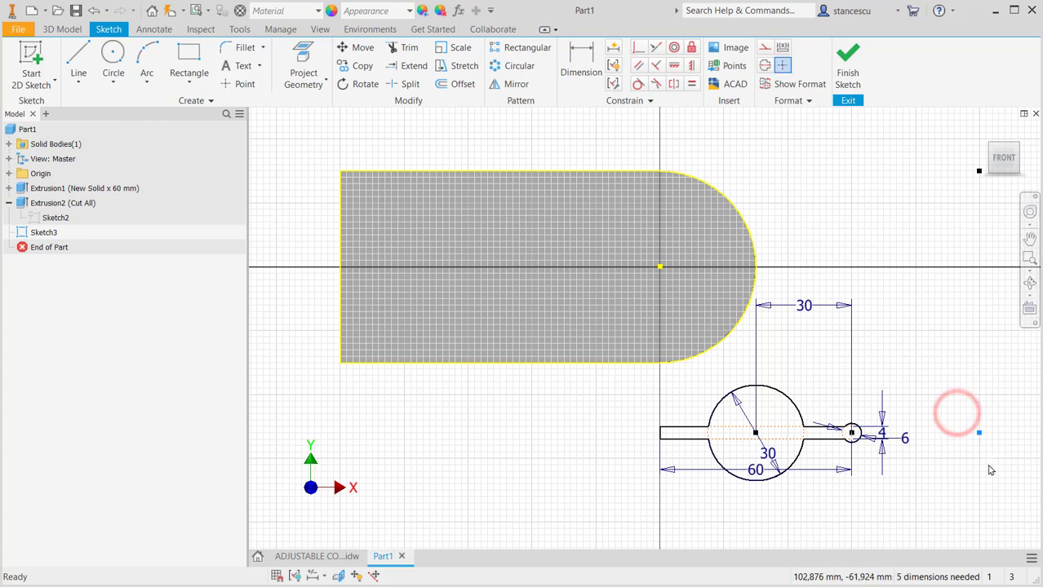
{"action": "key", "text": "Delete"}
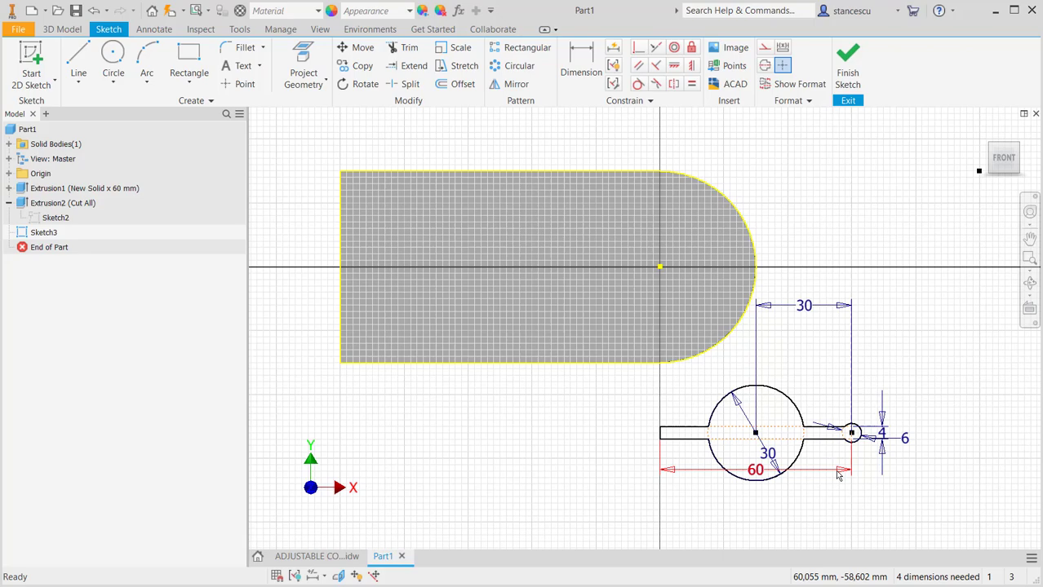
{"action": "middle_click_drag", "start_coordinate": [813, 508], "coordinate": [817, 437]}
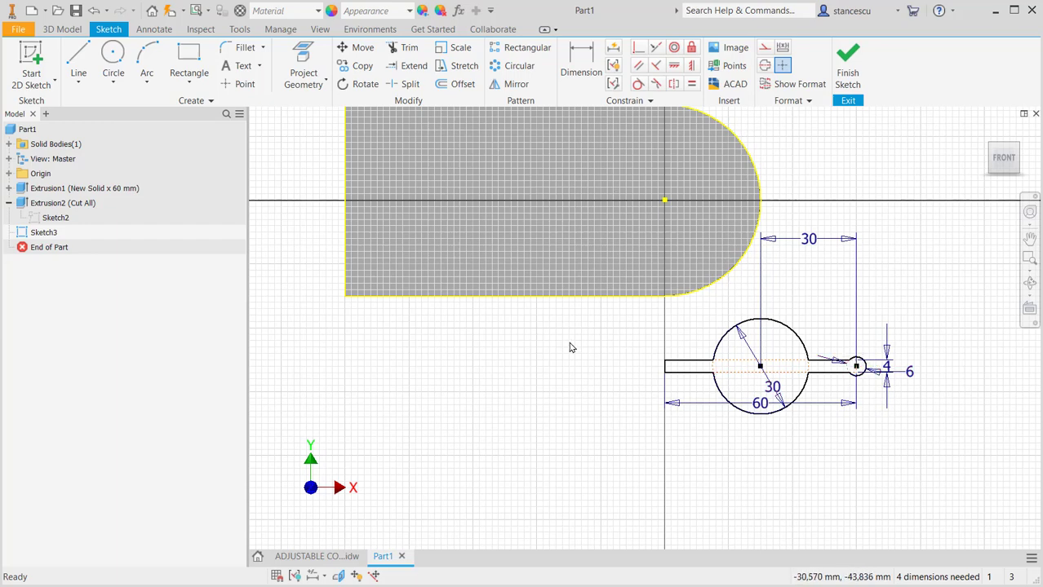
{"action": "middle_click_drag", "start_coordinate": [571, 348], "coordinate": [573, 355]}
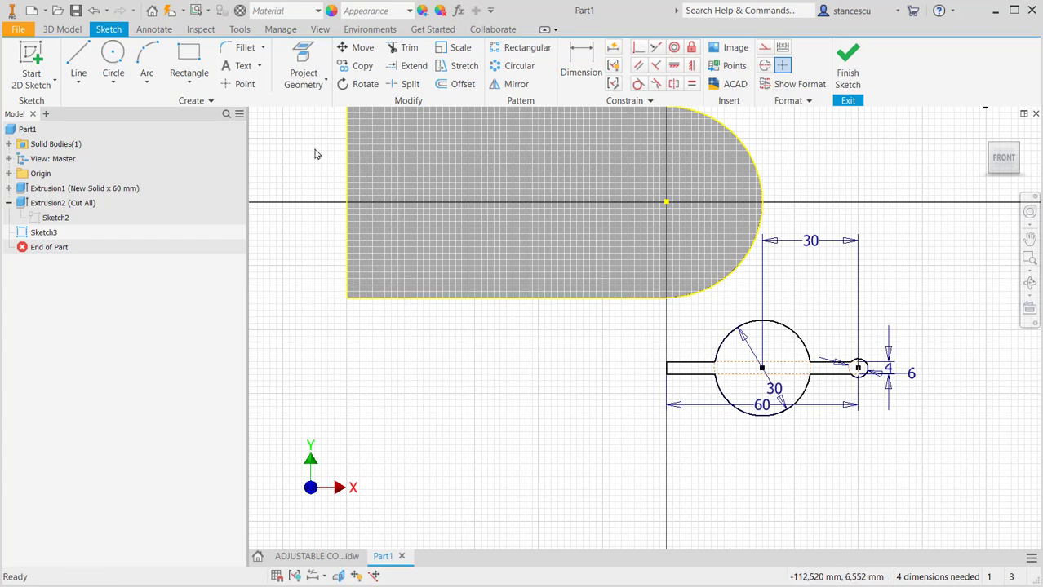
Mirror the keyhole about the vertical axis to the left, then select the original right-hand keyhole
{"action": "left_click", "coordinate": [511, 83]}
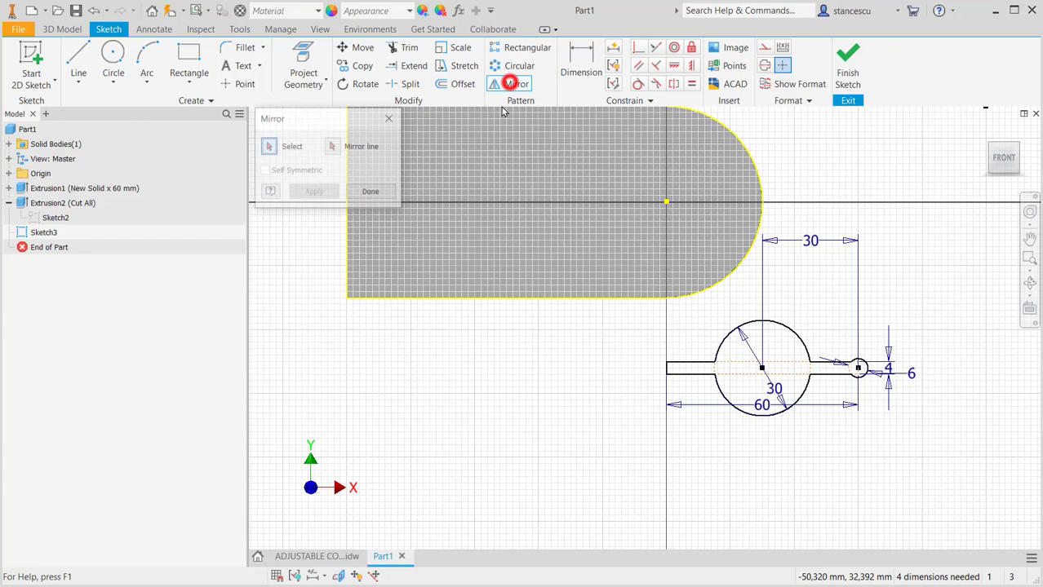
{"action": "mouse_move", "coordinate": [643, 305]}
{"action": "left_mouse_down"}
{"action": "mouse_move", "coordinate": [786, 350]}
{"action": "mouse_move", "coordinate": [930, 447]}
{"action": "left_mouse_up"}
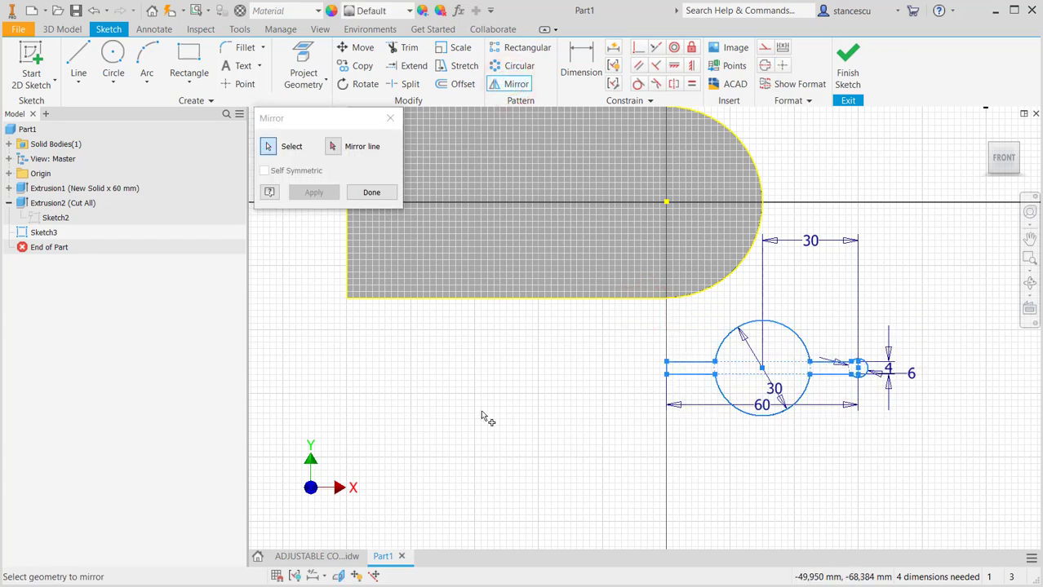
{"action": "left_click", "coordinate": [332, 146]}
{"action": "scroll", "coordinate": [679, 352], "scroll_direction": "up", "scroll_amount": 5}
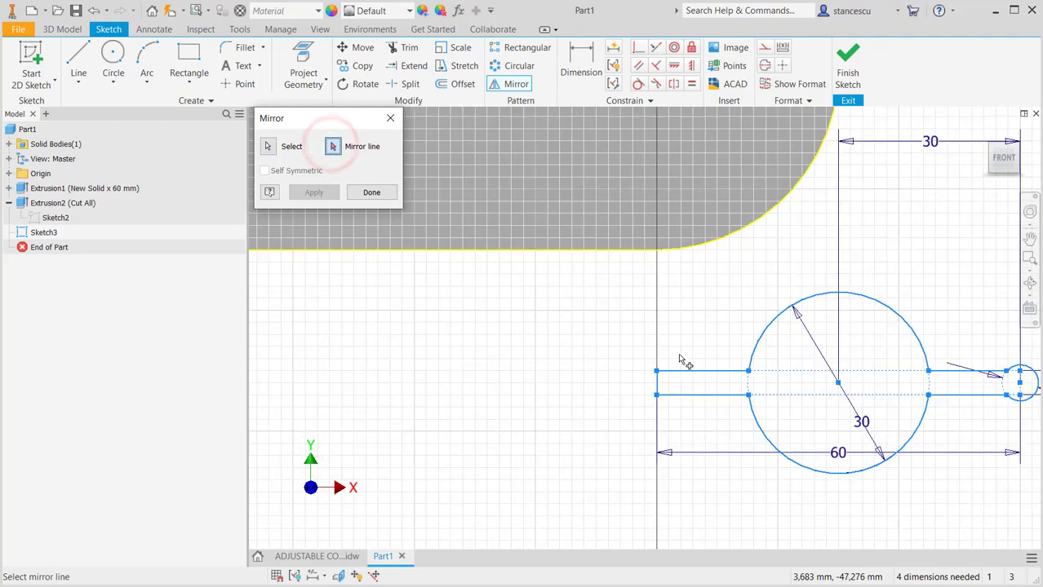
{"action": "left_click", "coordinate": [638, 398]}
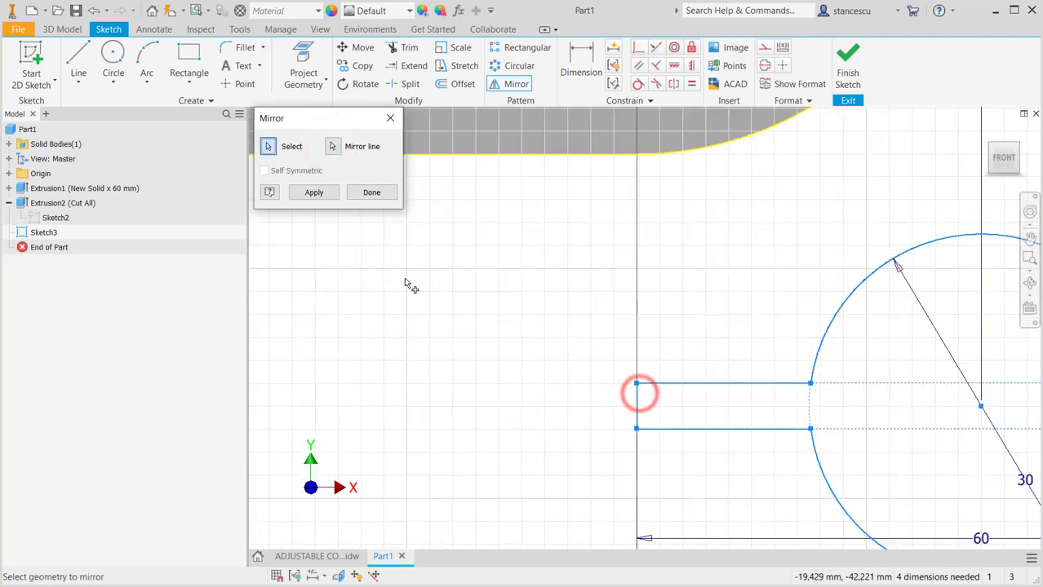
{"action": "left_click", "coordinate": [315, 192]}
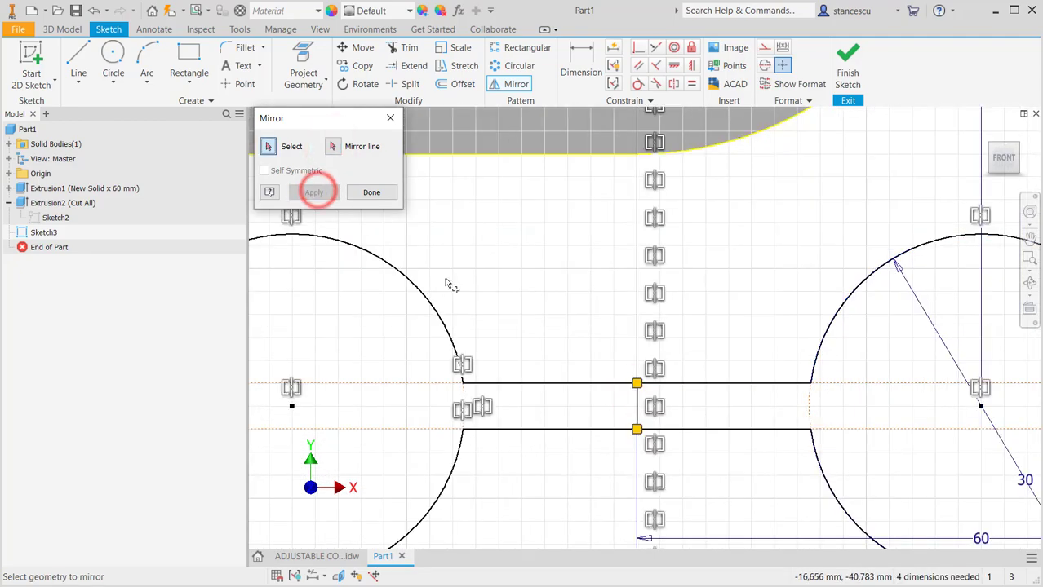
{"action": "left_click", "coordinate": [369, 192]}
{"action": "scroll", "coordinate": [458, 217], "scroll_direction": "down", "scroll_amount": 3}
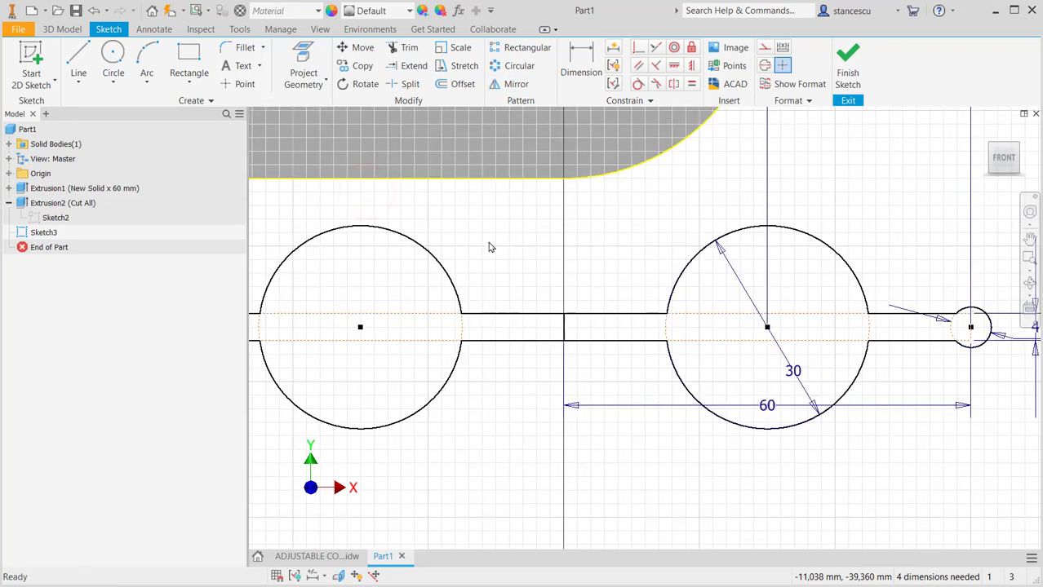
{"action": "scroll", "coordinate": [505, 241], "scroll_direction": "down", "scroll_amount": 3}
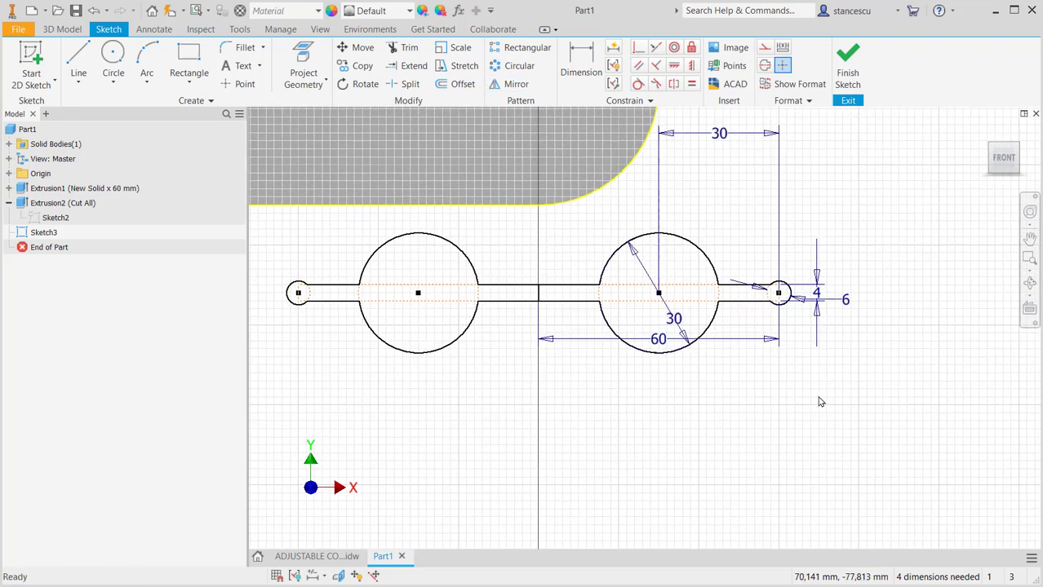
{"action": "left_click_drag", "start_coordinate": [832, 413], "coordinate": [568, 235]}
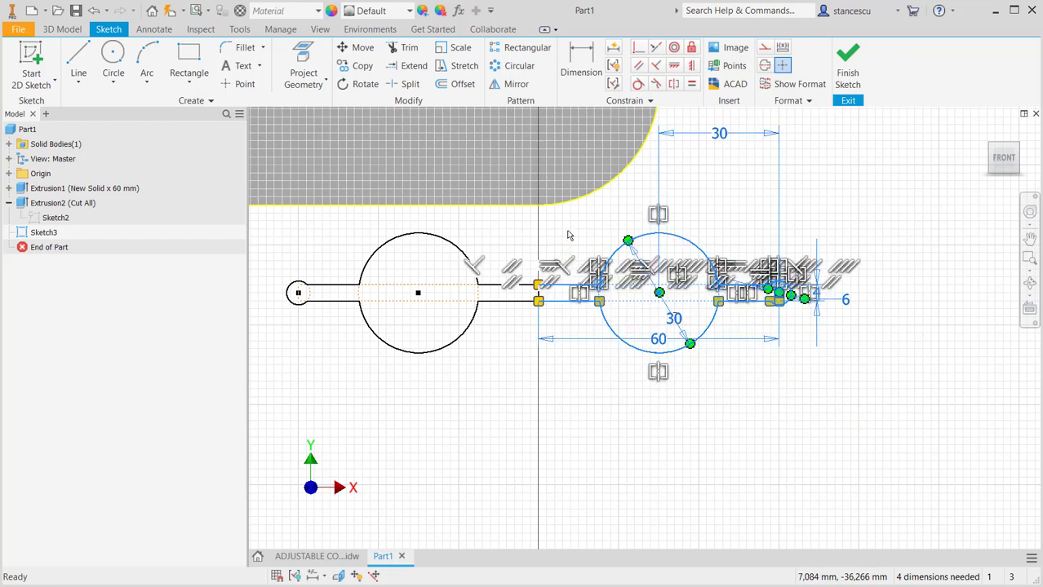
Convert the original right-hand keyhole into construction geometry
{"action": "left_click", "coordinate": [765, 49]}
{"action": "left_click", "coordinate": [884, 185]}
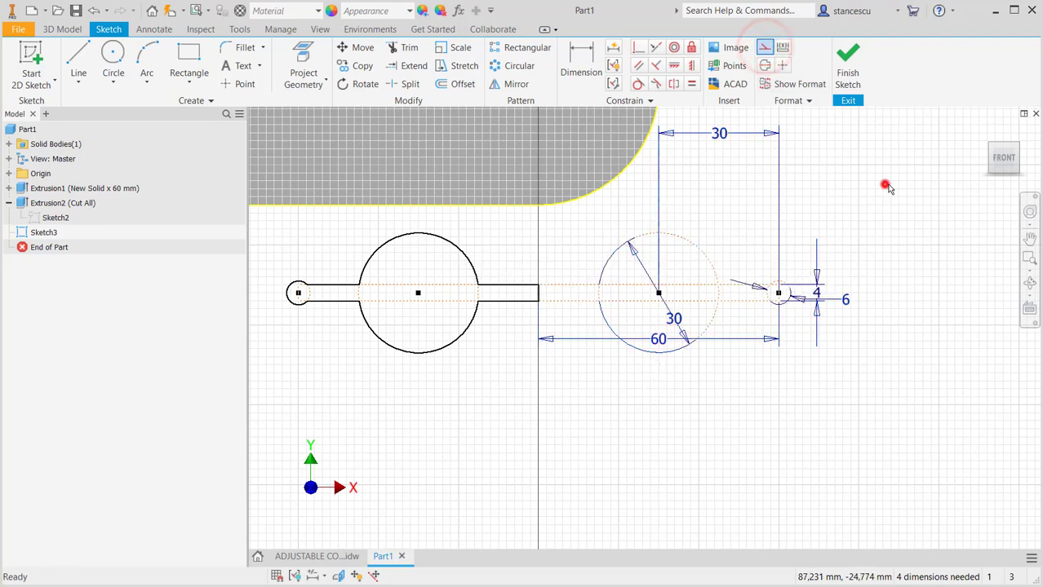
{"action": "middle_click_drag", "start_coordinate": [675, 321], "coordinate": [701, 346]}
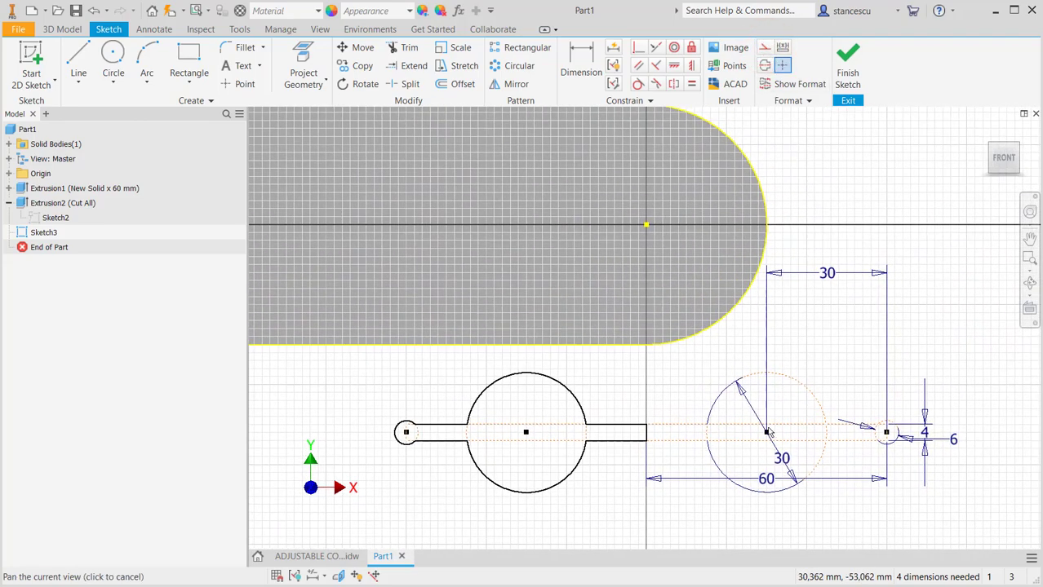
Make the left keyhole's circle centre coincident with the sketch origin and check the slot end
{"action": "left_click", "coordinate": [638, 47]}
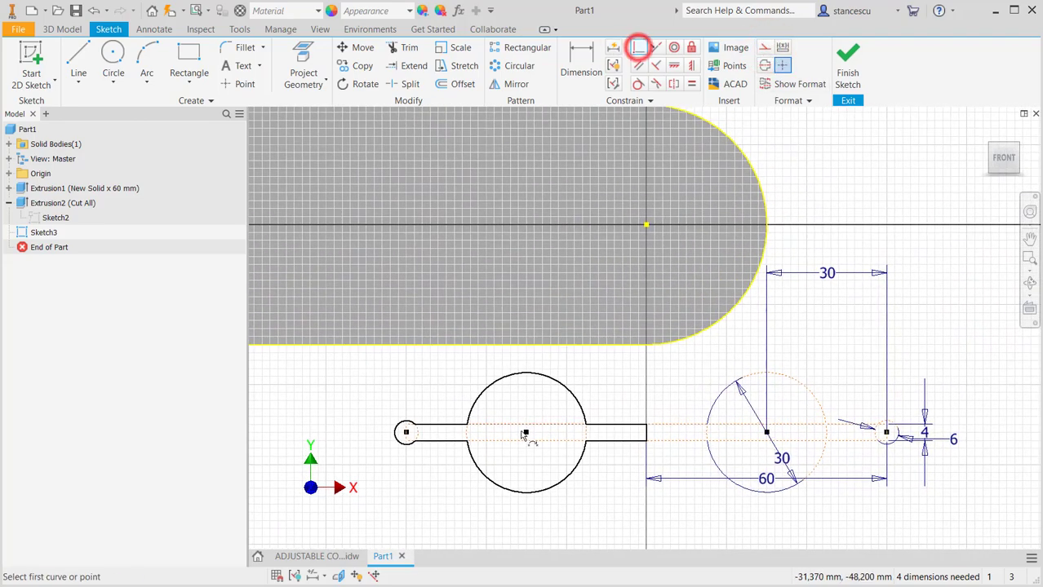
{"action": "left_click", "coordinate": [525, 432]}
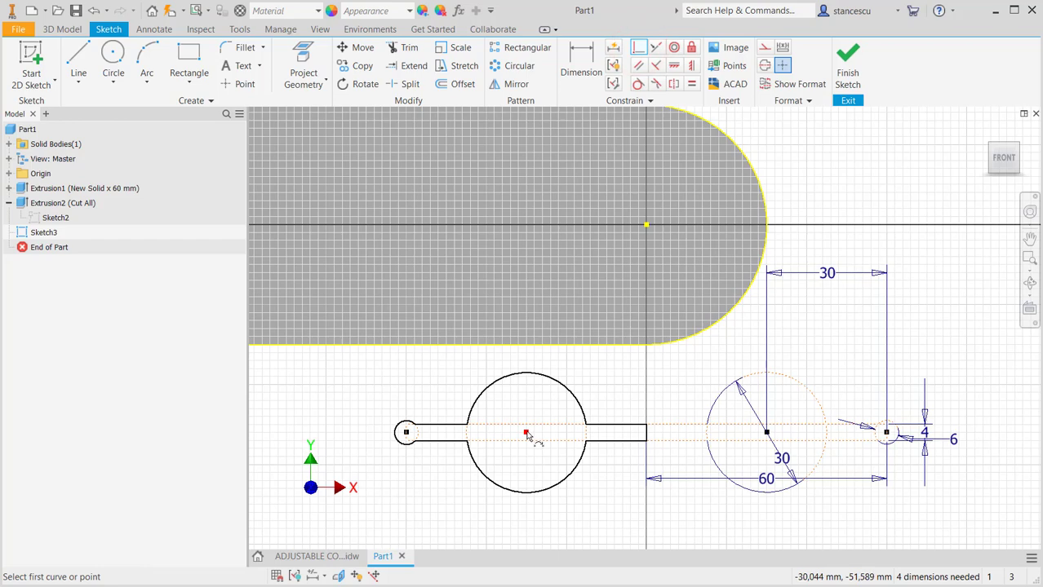
{"action": "left_click", "coordinate": [646, 226]}
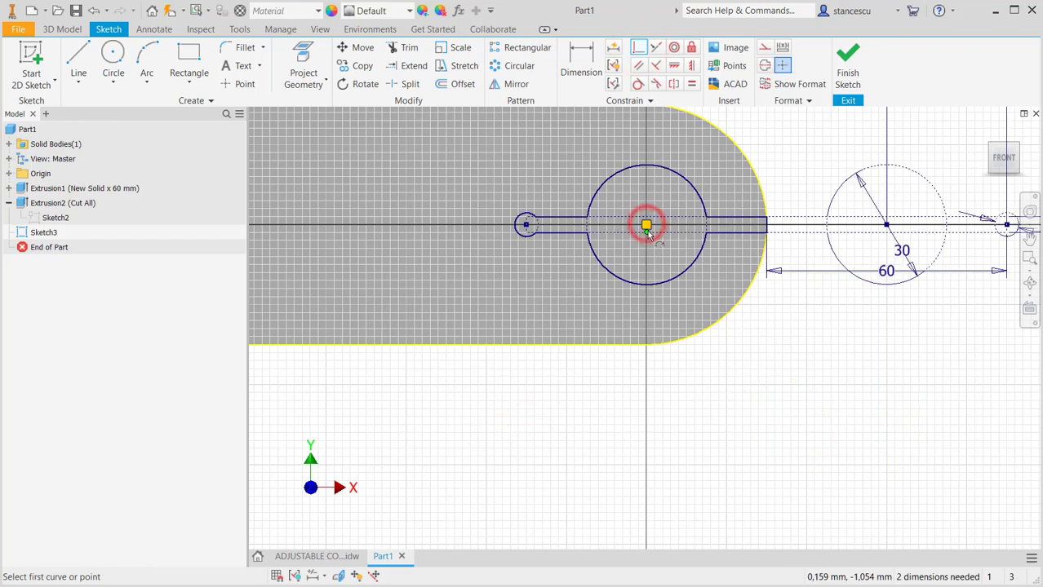
{"action": "scroll", "coordinate": [785, 200], "scroll_direction": "up", "scroll_amount": 3}
{"action": "scroll", "coordinate": [774, 249], "scroll_direction": "up", "scroll_amount": 5}
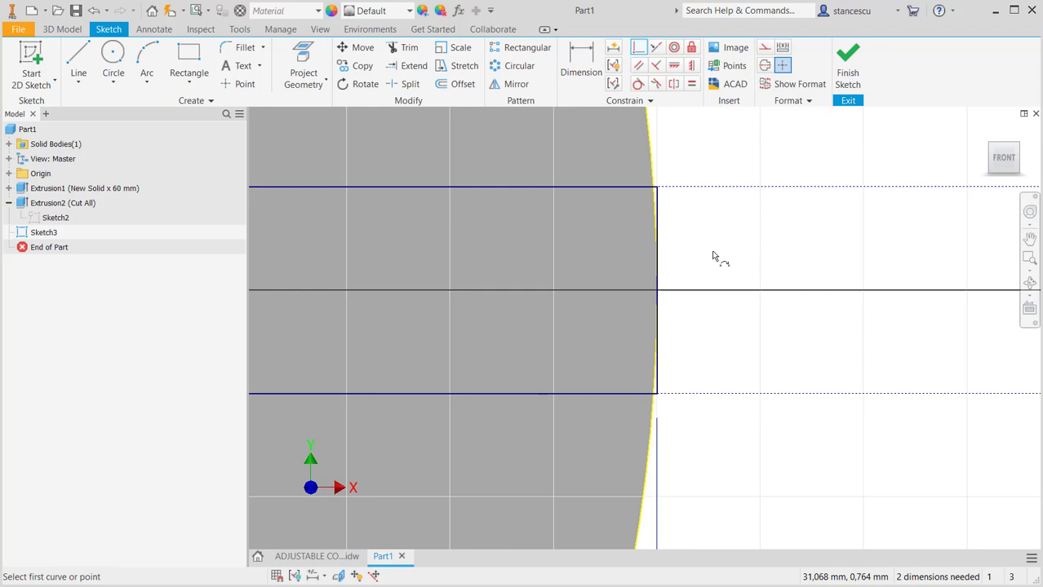
{"action": "scroll", "coordinate": [607, 254], "scroll_direction": "down", "scroll_amount": 2}
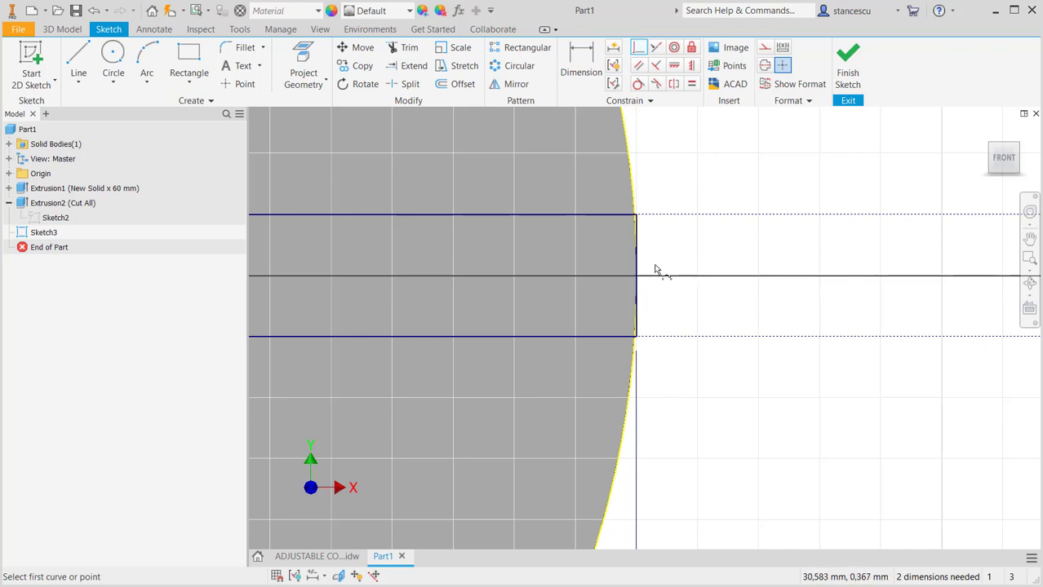
{"action": "scroll", "coordinate": [655, 270], "scroll_direction": "down", "scroll_amount": 2}
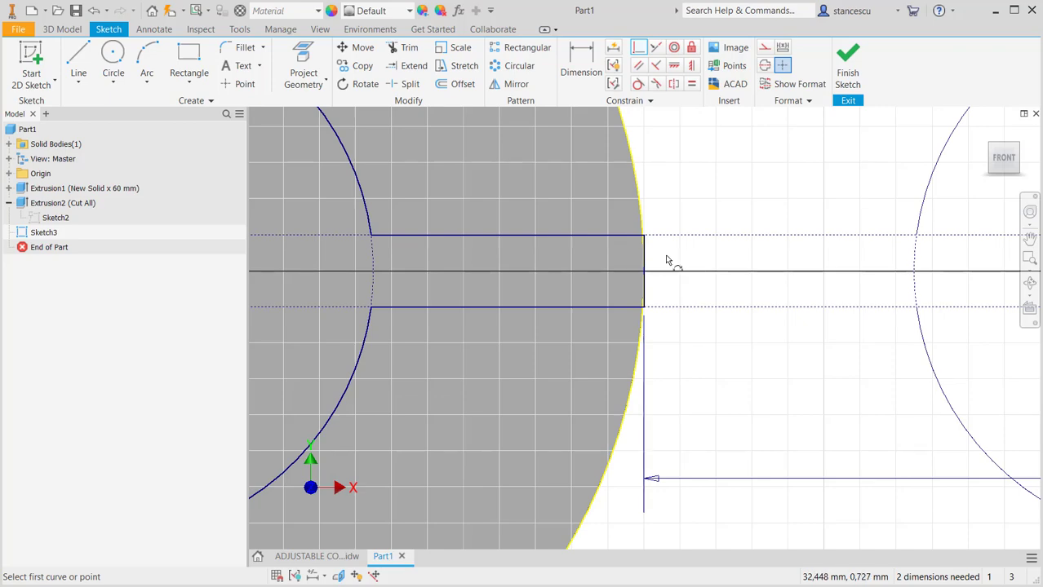
{"action": "scroll", "coordinate": [573, 282], "scroll_direction": "down", "scroll_amount": 3}
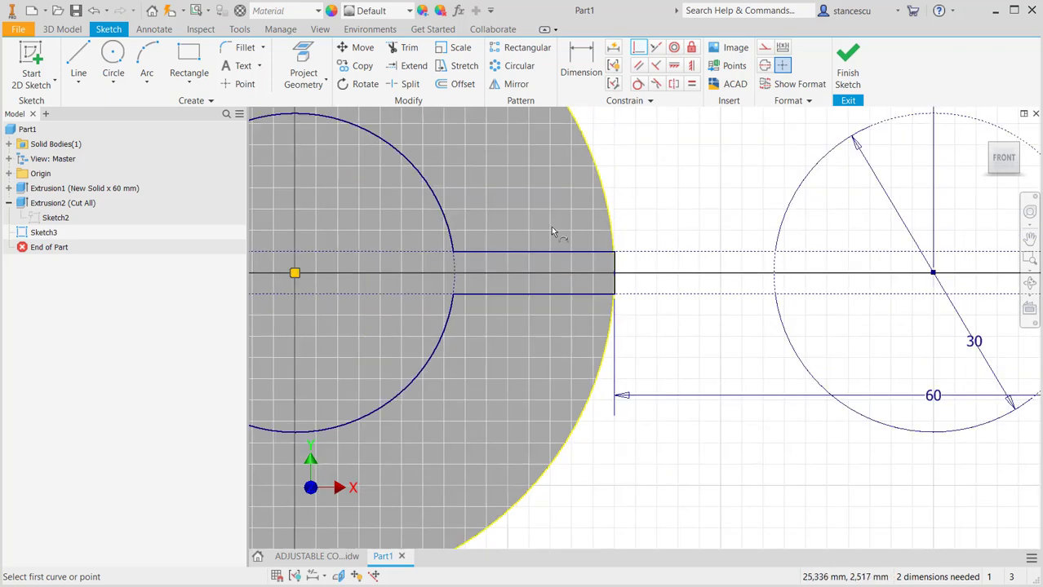
{"action": "middle_click_drag", "start_coordinate": [477, 303], "coordinate": [644, 322]}
{"action": "scroll", "coordinate": [574, 306], "scroll_direction": "down", "scroll_amount": 2}
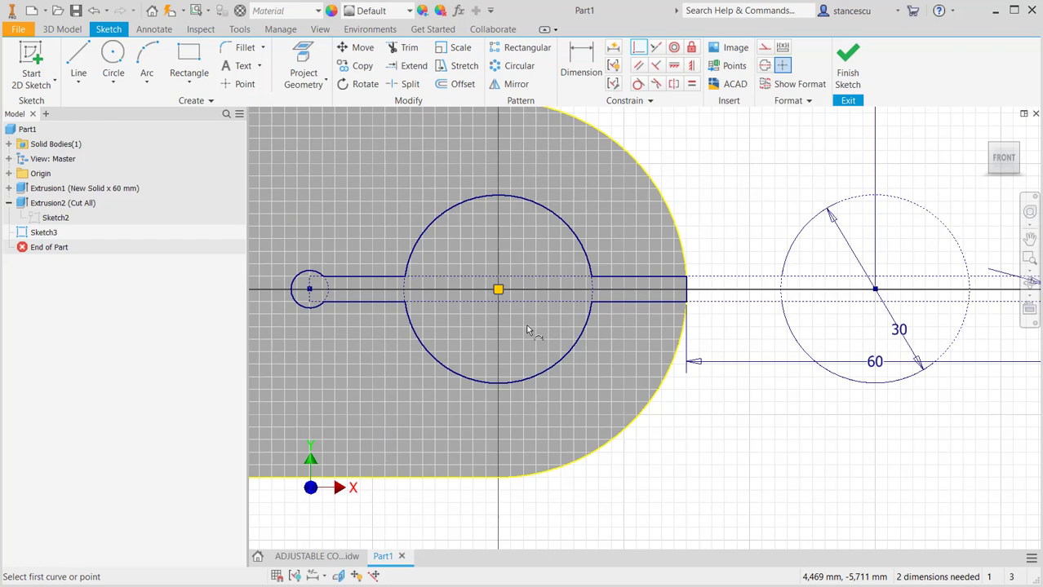
{"action": "middle_click_drag", "start_coordinate": [530, 330], "coordinate": [619, 341]}
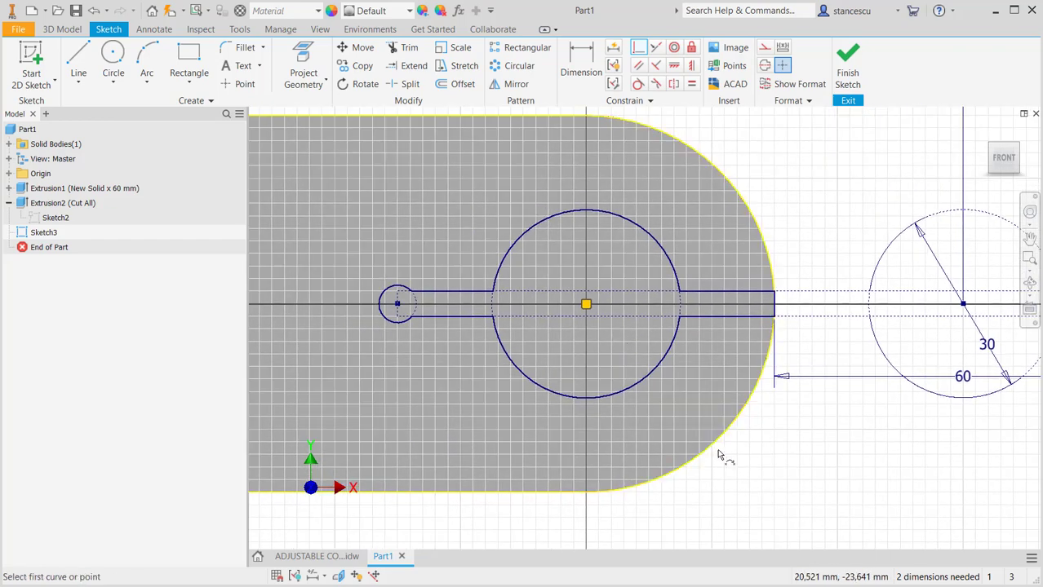
Finish Sketch3 and extrude the keyhole profile as a Through All cut, Extrusion3
{"action": "left_click", "coordinate": [845, 67]}
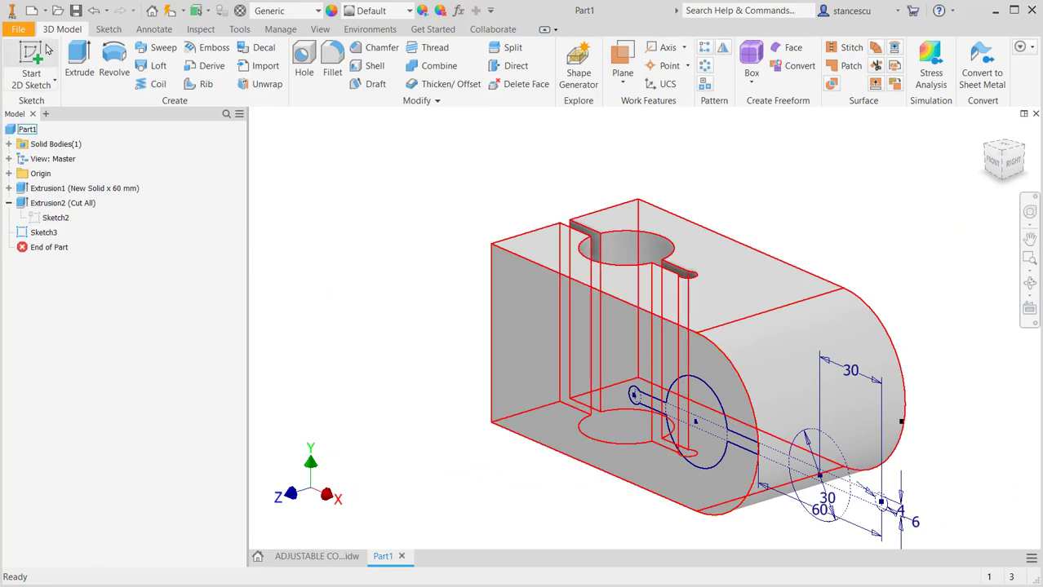
{"action": "left_click", "coordinate": [80, 61]}
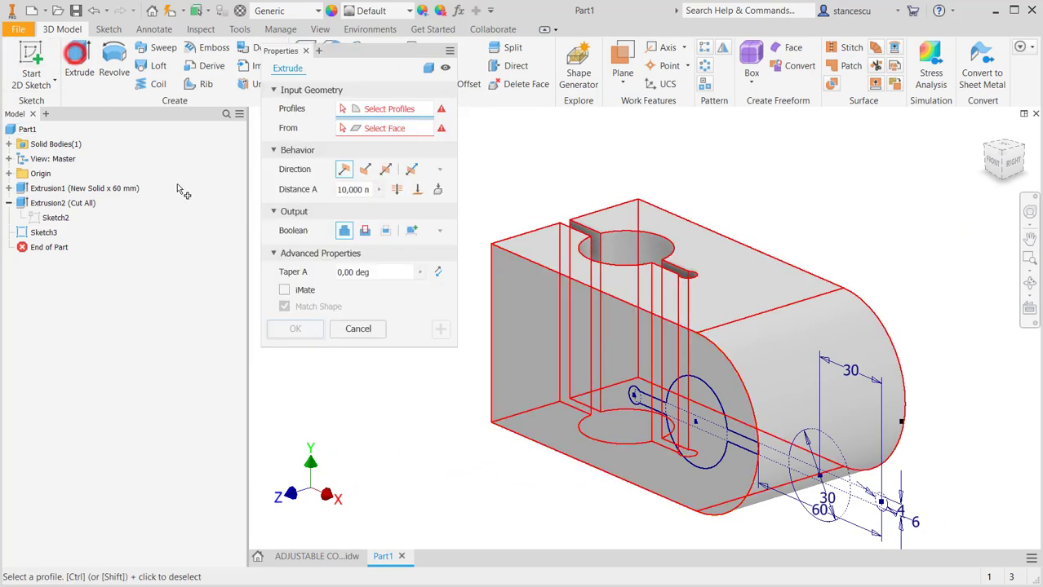
{"action": "left_click", "coordinate": [698, 450]}
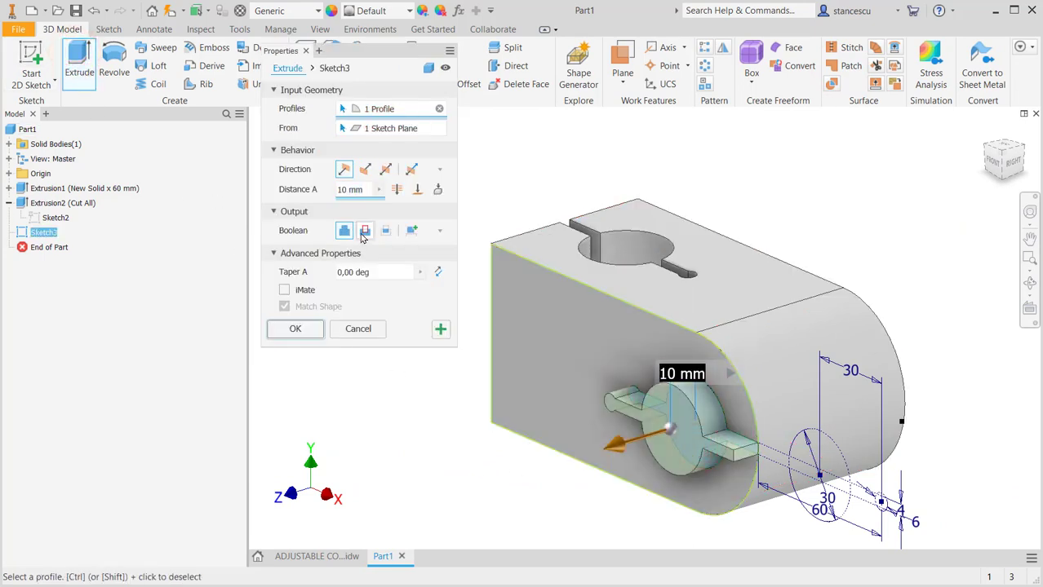
{"action": "left_click", "coordinate": [363, 231]}
{"action": "left_click", "coordinate": [396, 189]}
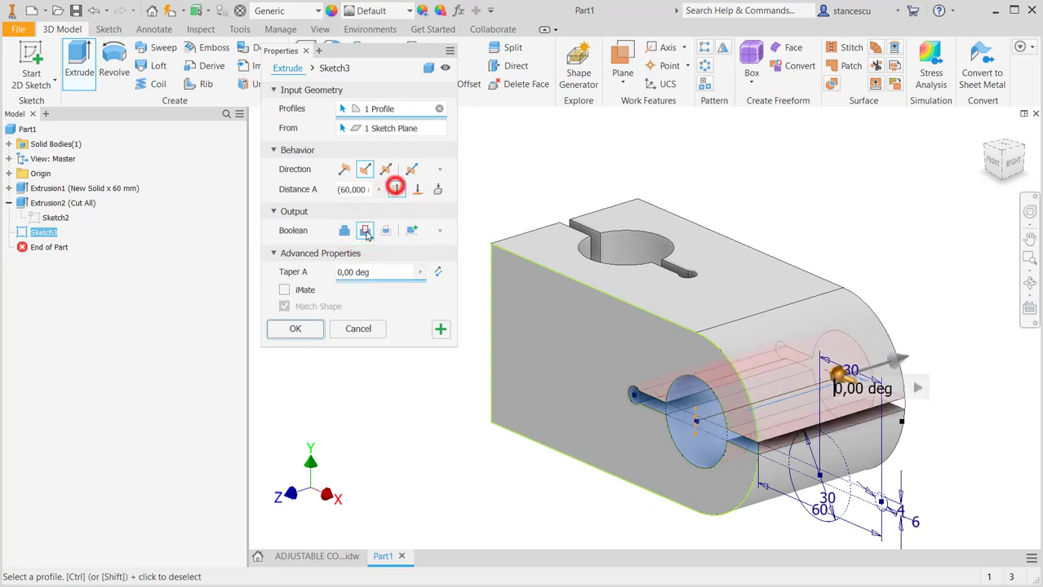
{"action": "left_click", "coordinate": [296, 325]}
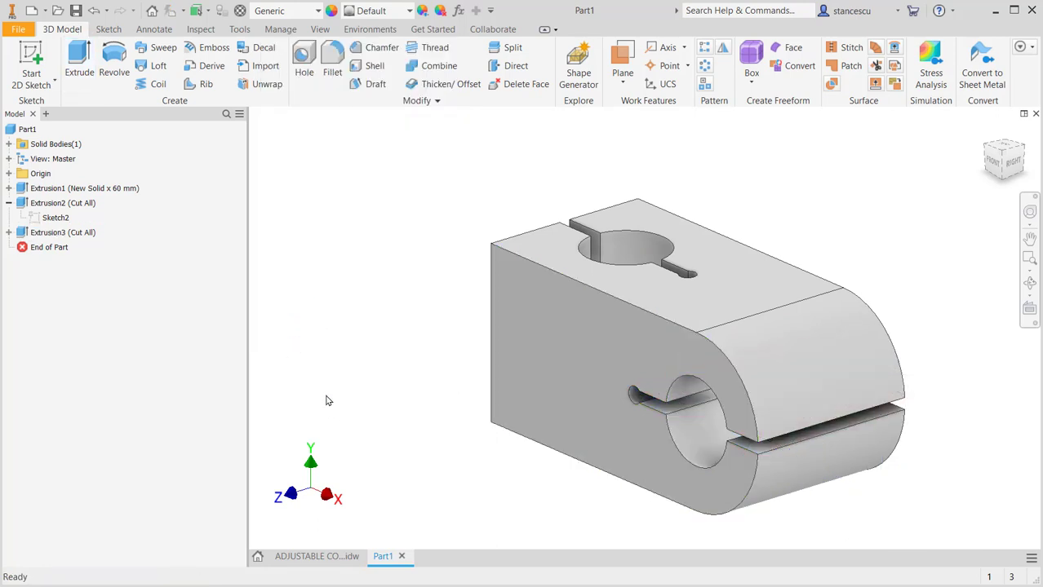
{"action": "key", "text": "F6"}
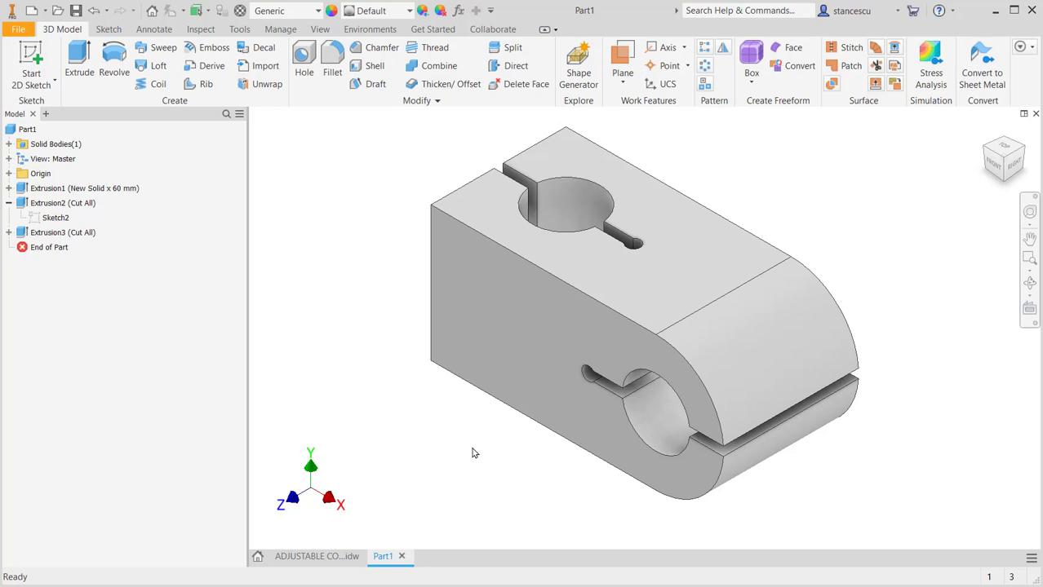
{"action": "double_click", "coordinate": [29, 218]}
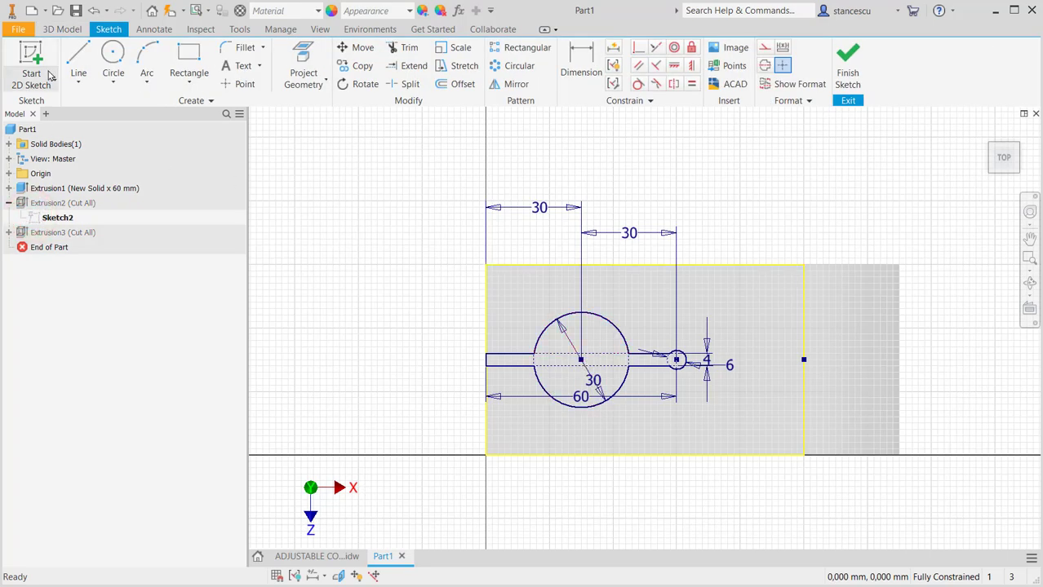
{"action": "left_click", "coordinate": [79, 55]}
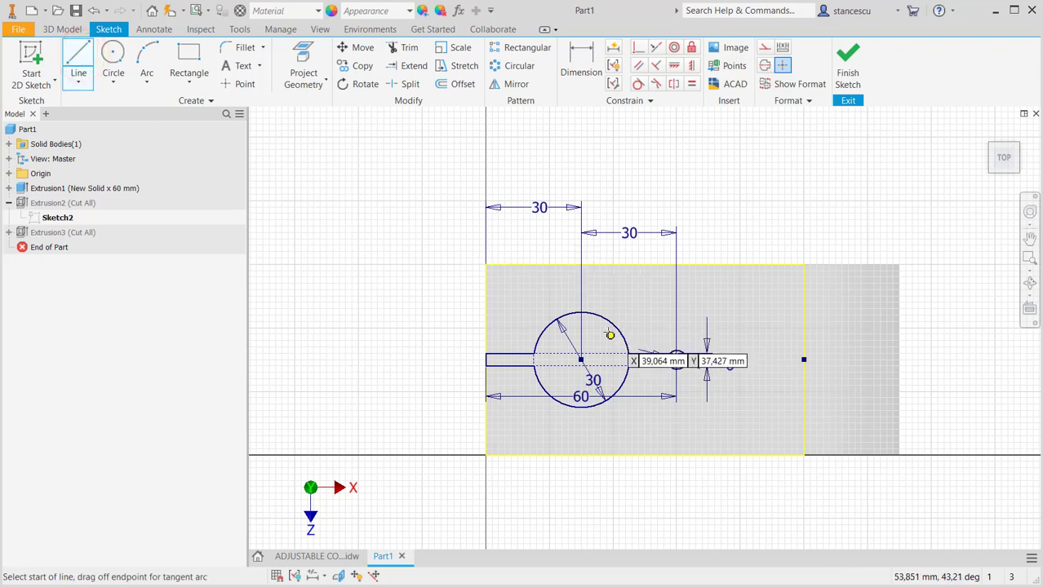
{"action": "left_click", "coordinate": [745, 331]}
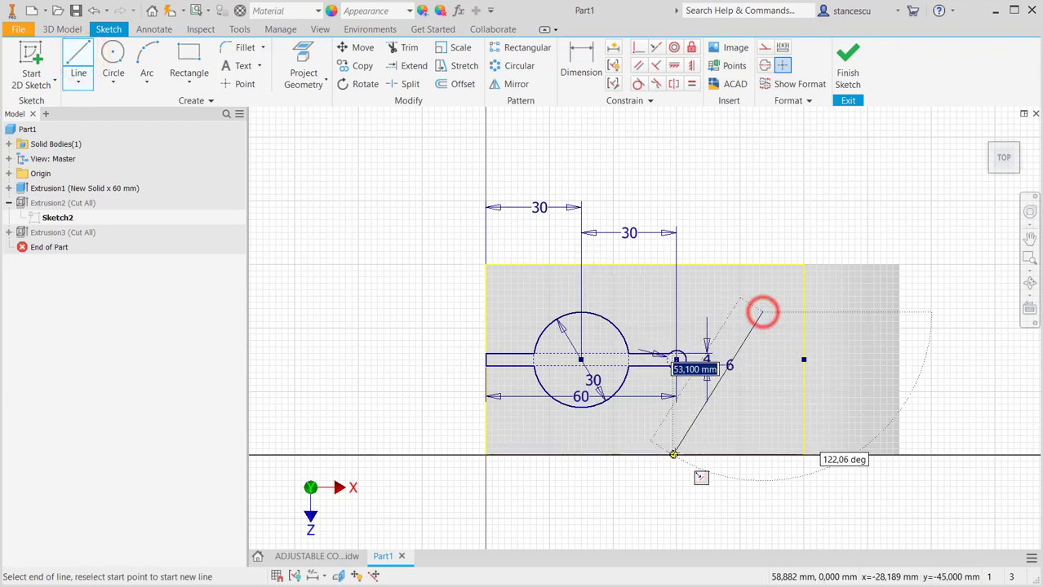
{"action": "left_click", "coordinate": [634, 476]}
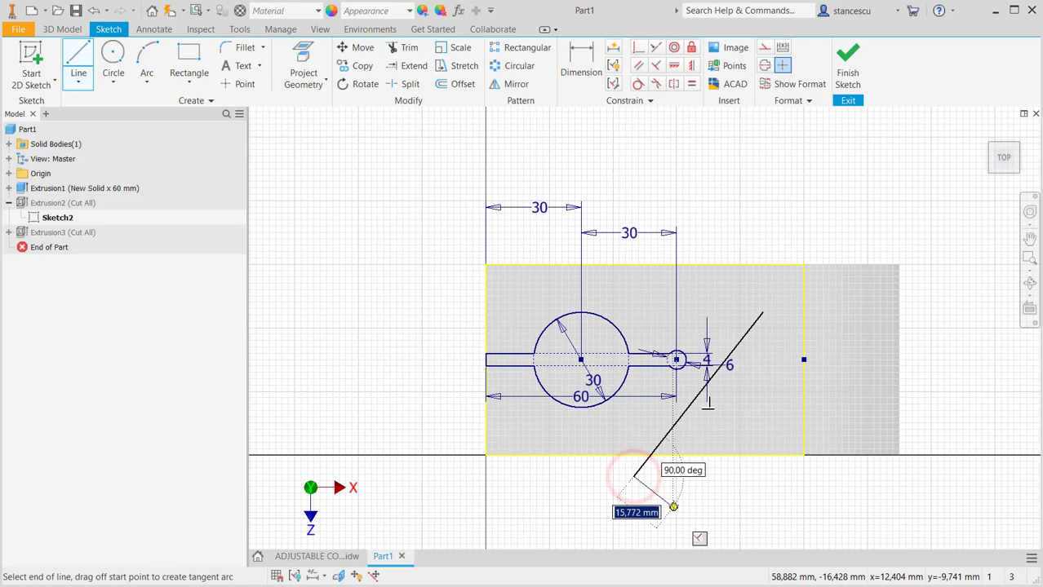
{"action": "key", "text": "Escape"}
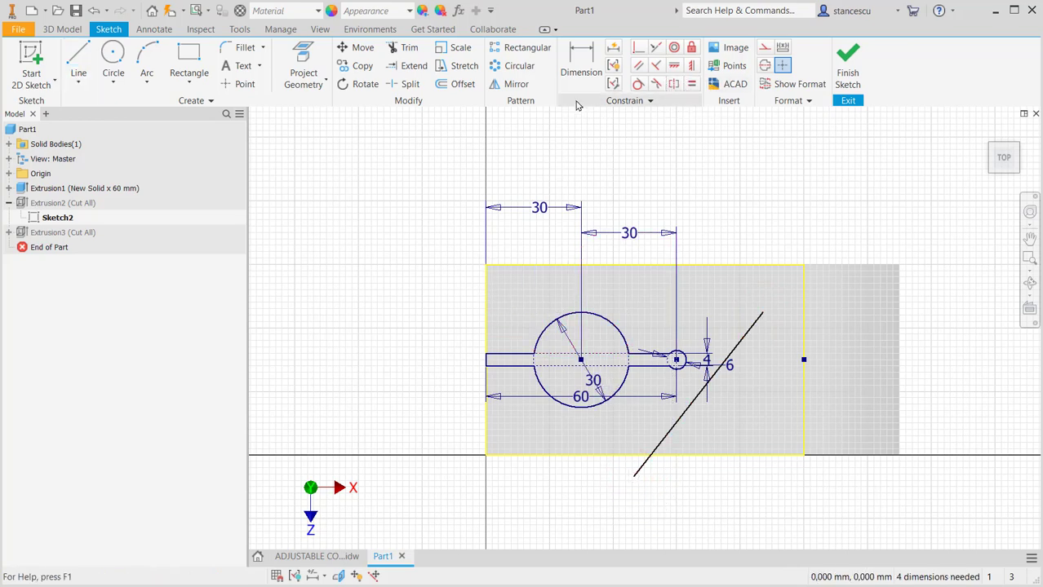
{"action": "left_click", "coordinate": [496, 84]}
{"action": "mouse_move", "coordinate": [460, 279]}
{"action": "left_mouse_down"}
{"action": "mouse_move", "coordinate": [699, 408]}
{"action": "mouse_move", "coordinate": [706, 425]}
{"action": "left_mouse_up"}
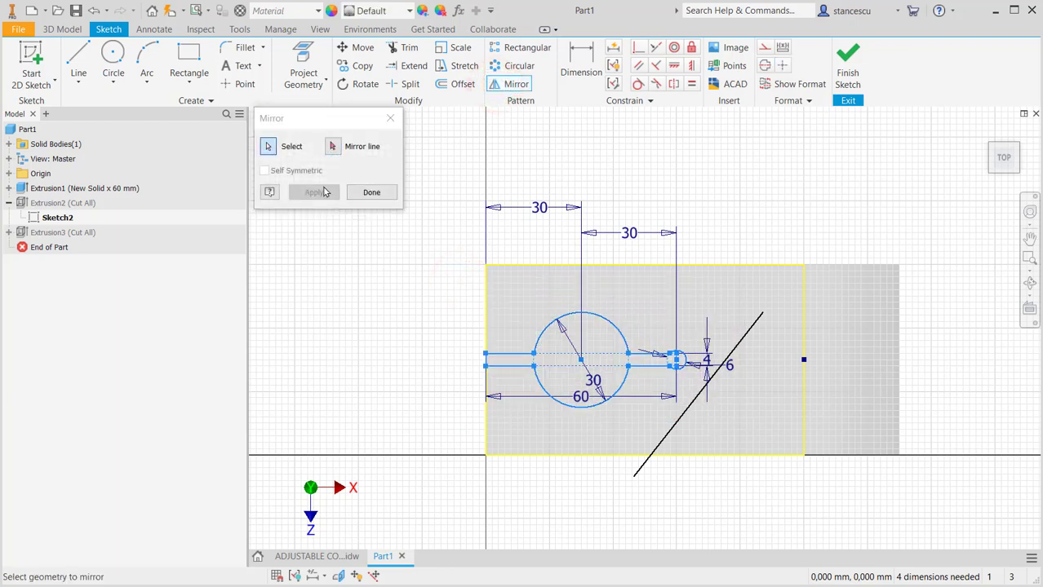
{"action": "left_click", "coordinate": [333, 146]}
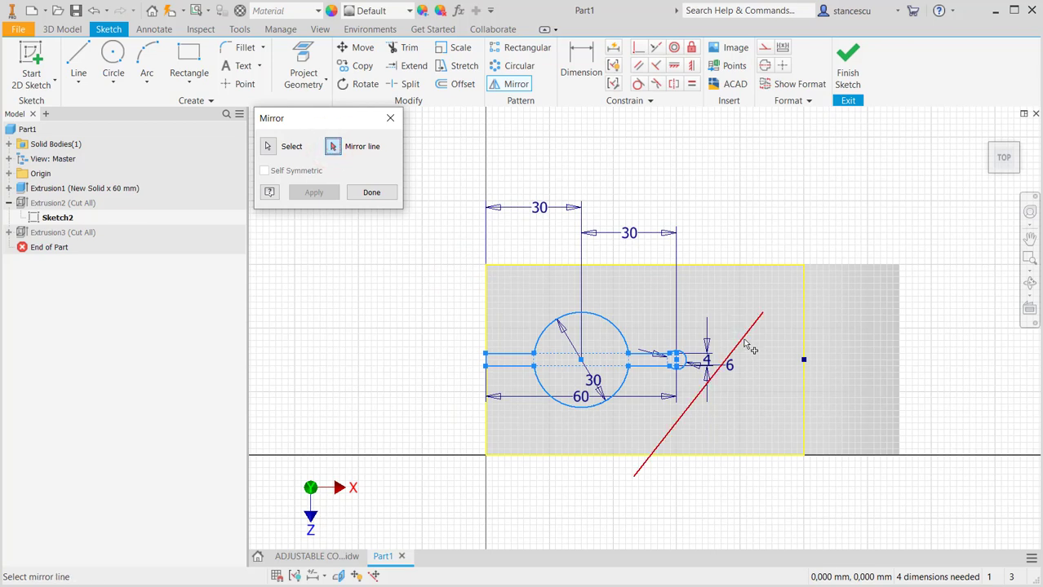
{"action": "left_click", "coordinate": [744, 339]}
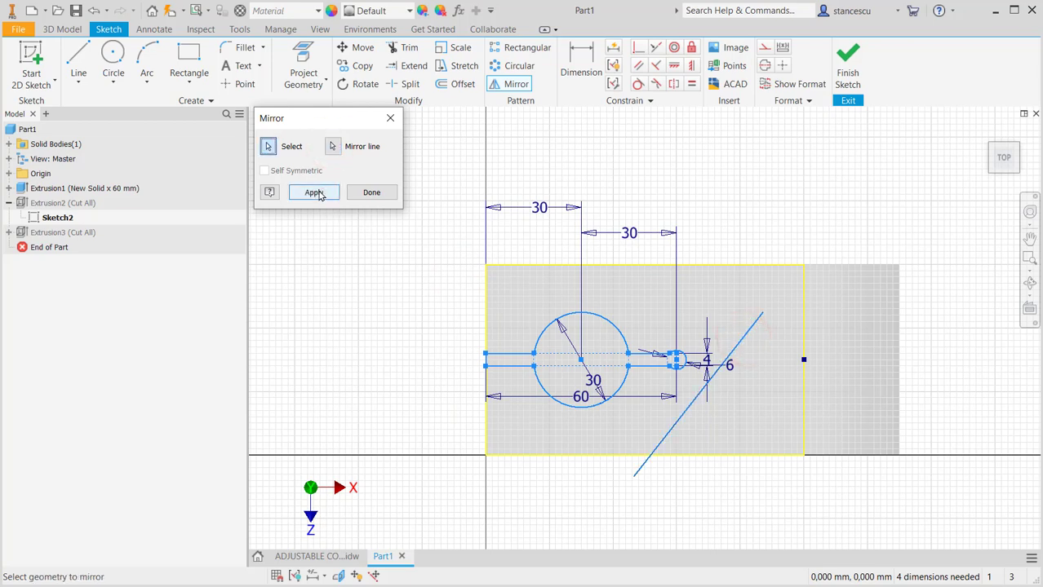
{"action": "left_click", "coordinate": [315, 193]}
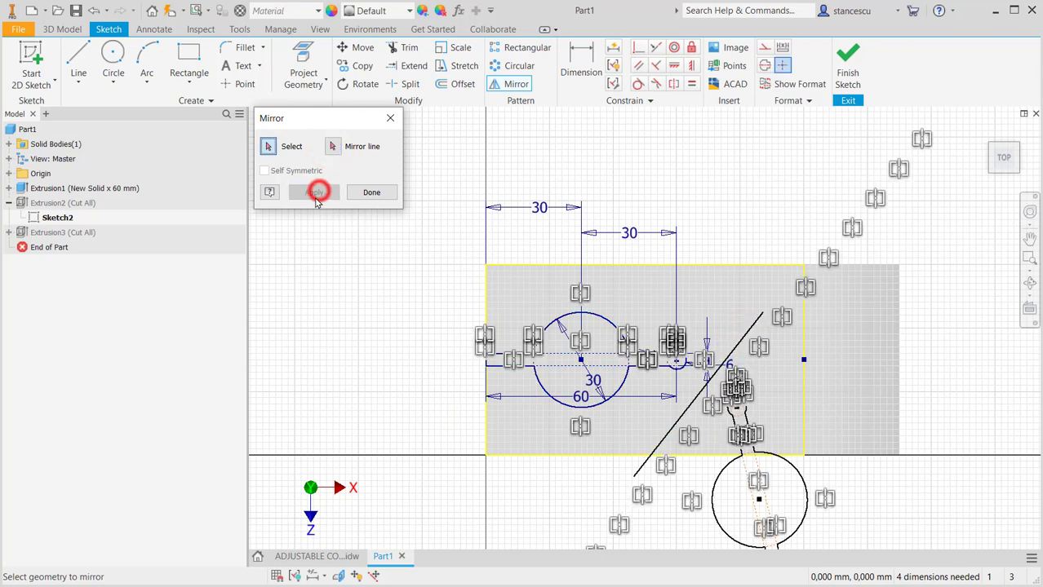
{"action": "left_click", "coordinate": [383, 196]}
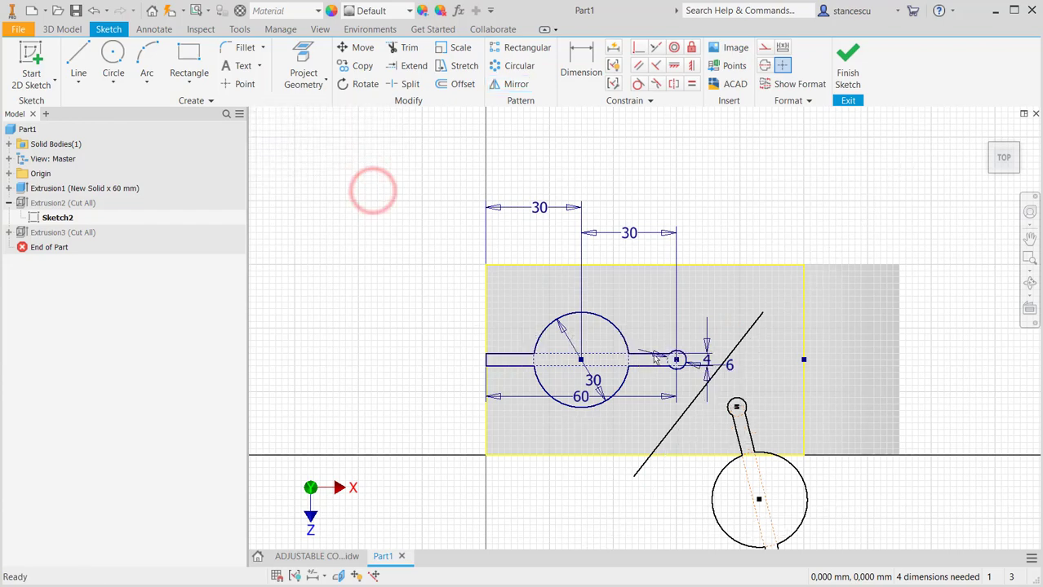
{"action": "middle_click_drag", "start_coordinate": [972, 305], "coordinate": [943, 205]}
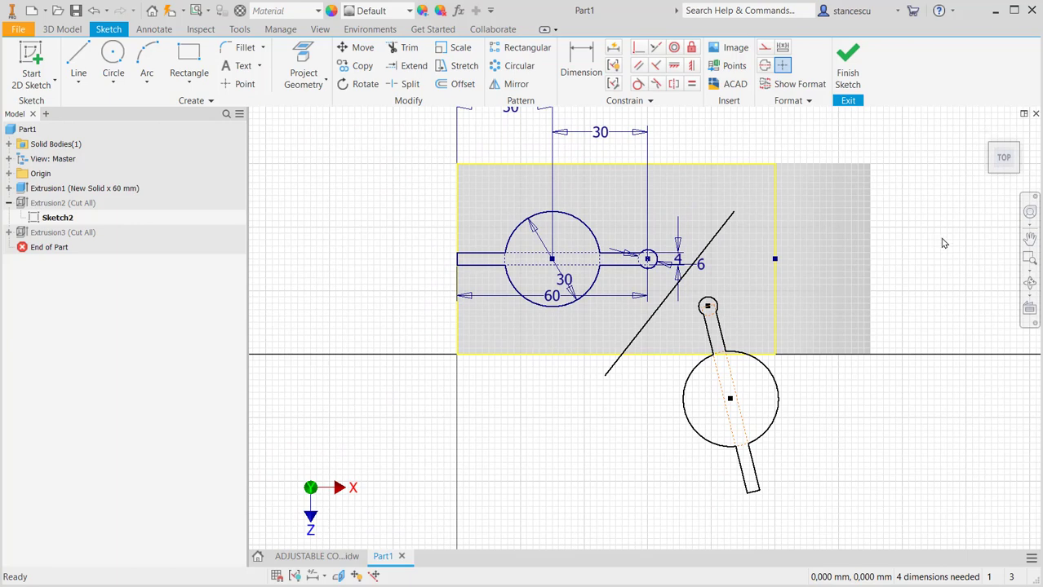
{"action": "key", "text": "ctrl+z"}
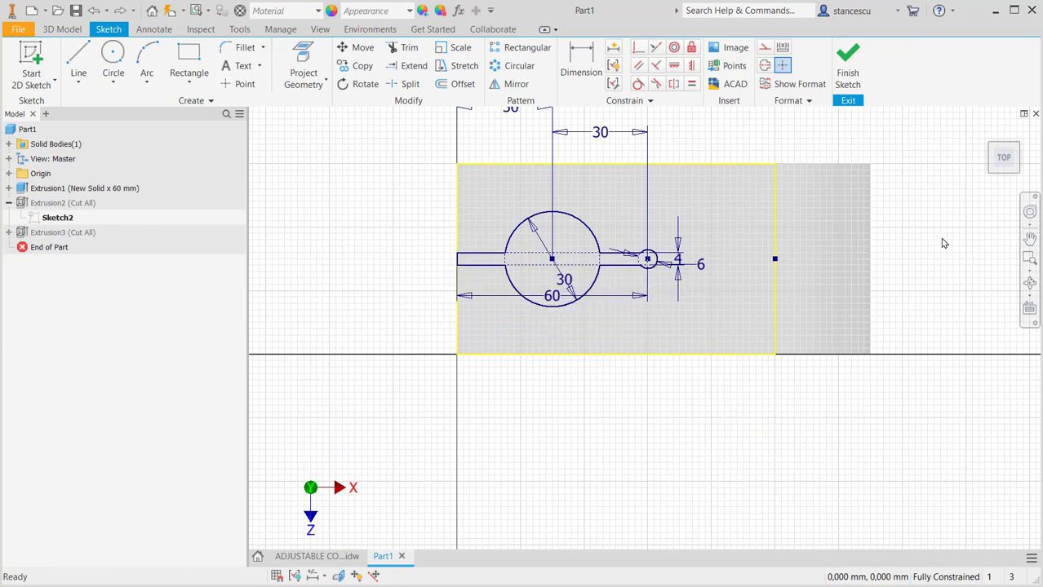
{"action": "key", "text": "Return"}
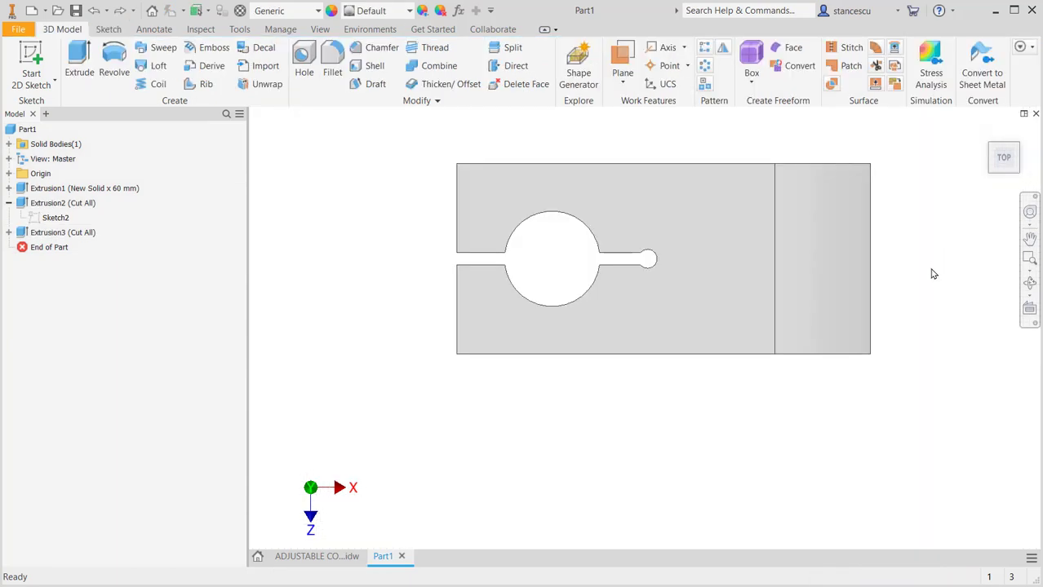
Check the ADJUSTABLE CONNECTOR drawing for reference, then return to Part1
{"action": "key", "text": "F6"}
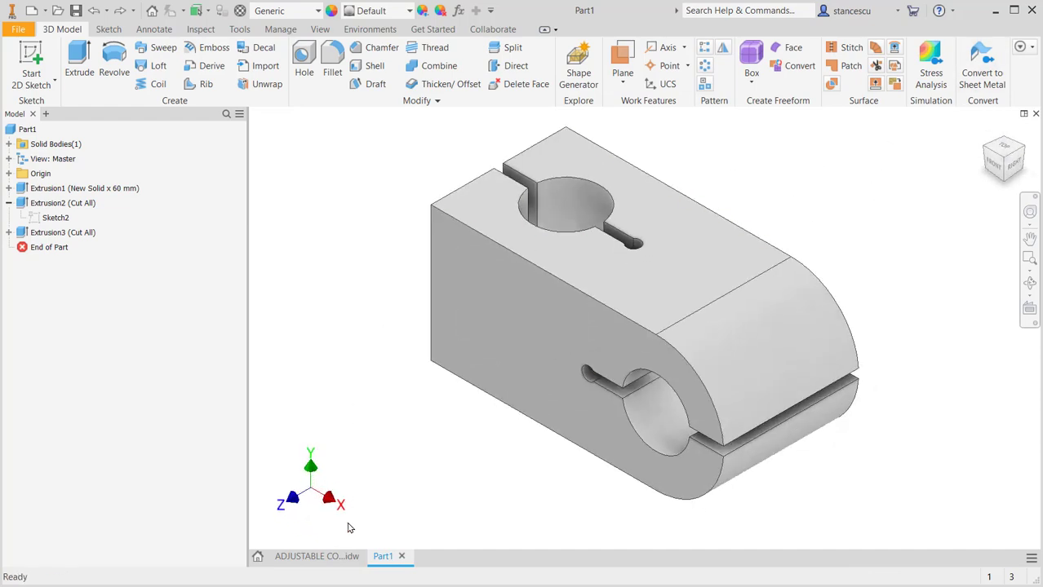
{"action": "left_click", "coordinate": [342, 558]}
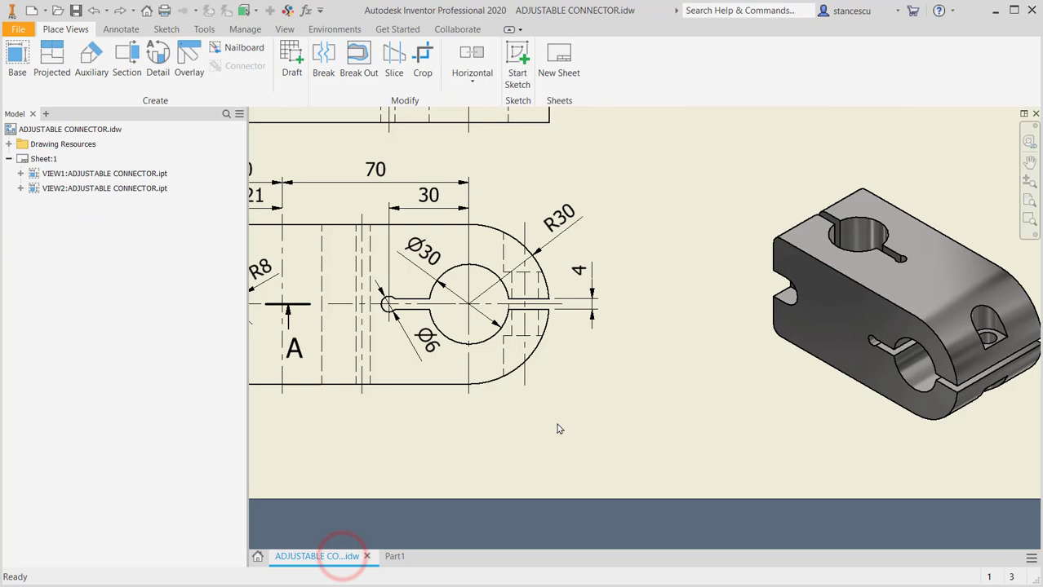
{"action": "scroll", "coordinate": [728, 449], "scroll_direction": "down", "scroll_amount": 2}
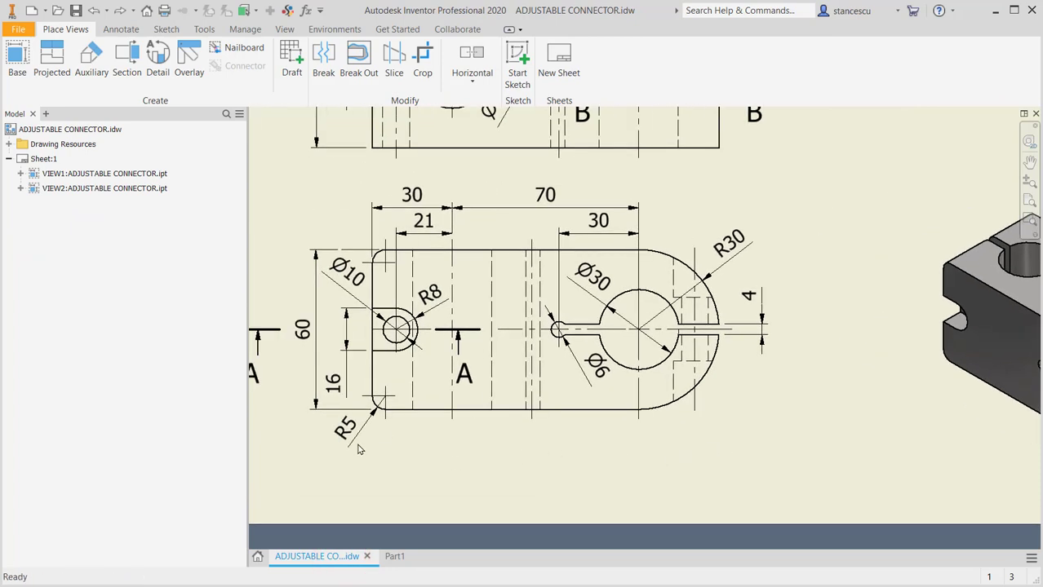
{"action": "left_click", "coordinate": [394, 557]}
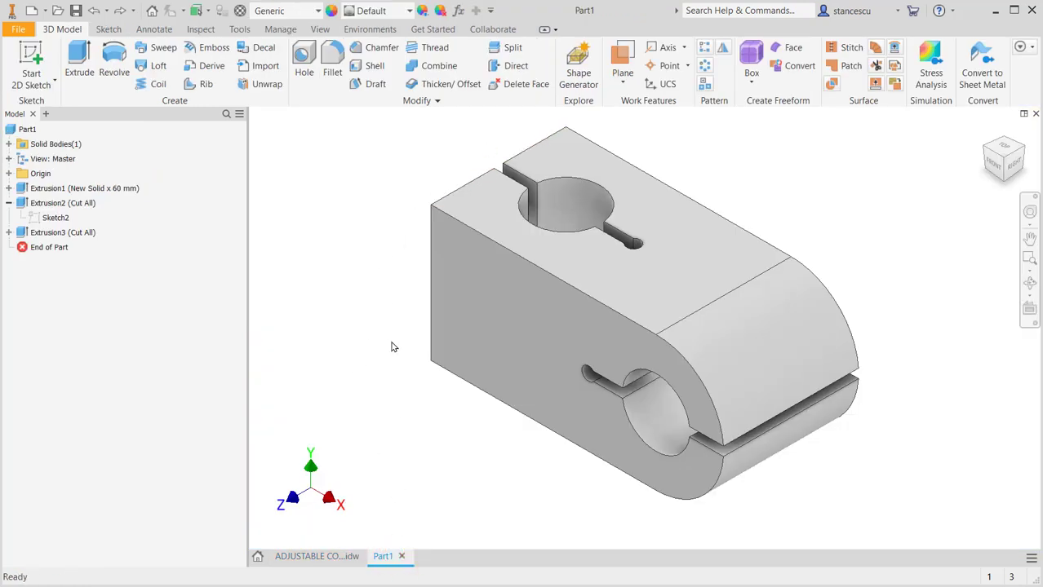
Fillet the four long edges on both sides of the slot at 5 mm
{"action": "left_click", "coordinate": [984, 147]}
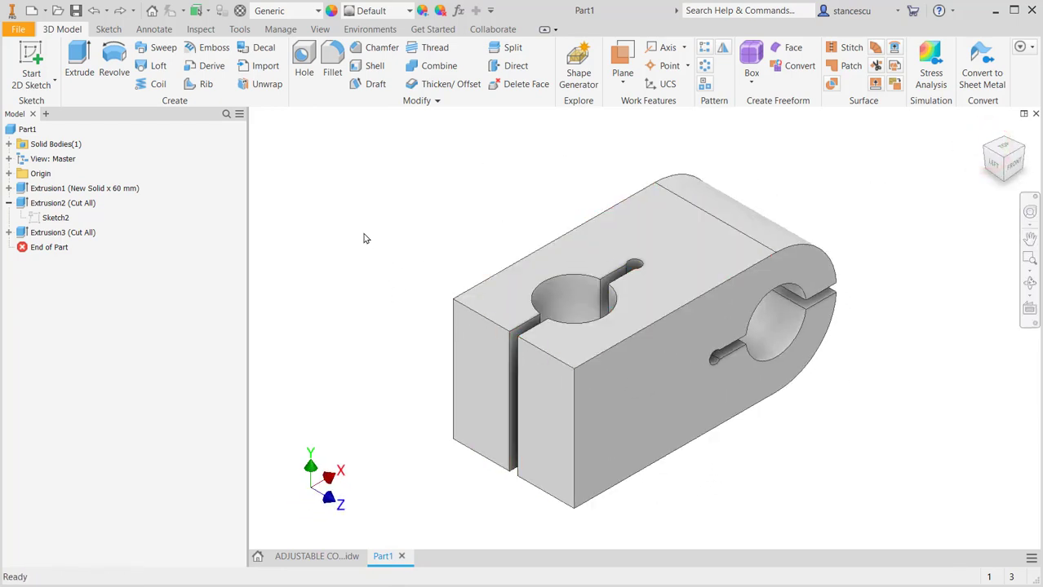
{"action": "left_click", "coordinate": [488, 316]}
{"action": "left_click", "coordinate": [502, 308]}
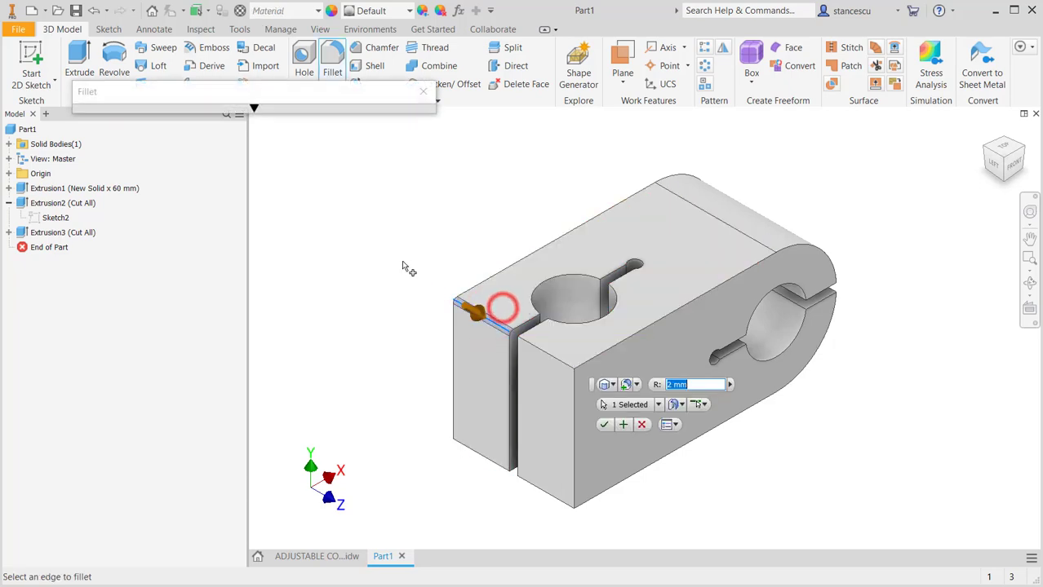
{"action": "left_click", "coordinate": [544, 352]}
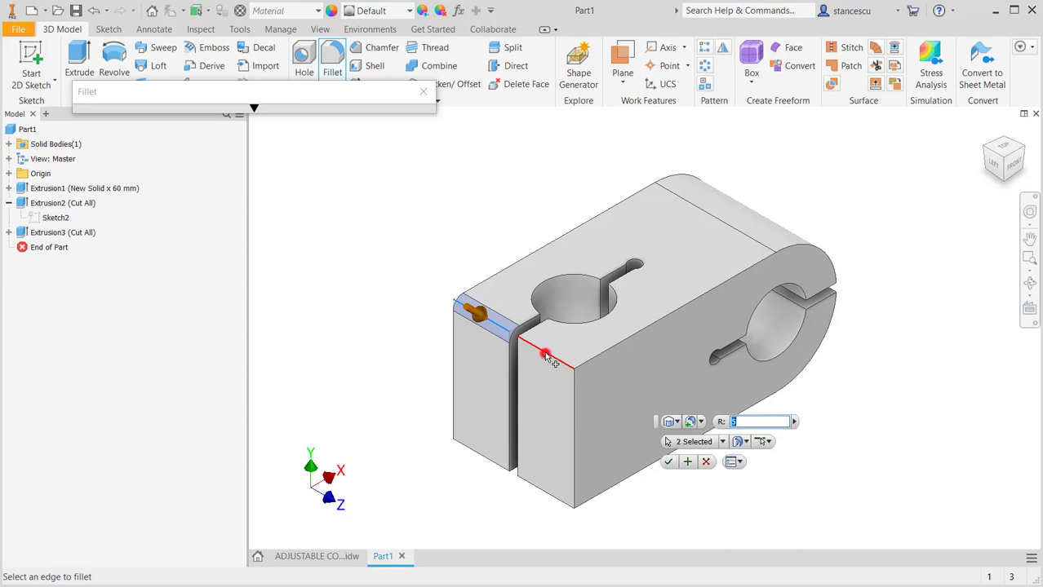
{"action": "left_click", "coordinate": [469, 445]}
{"action": "left_click", "coordinate": [538, 488]}
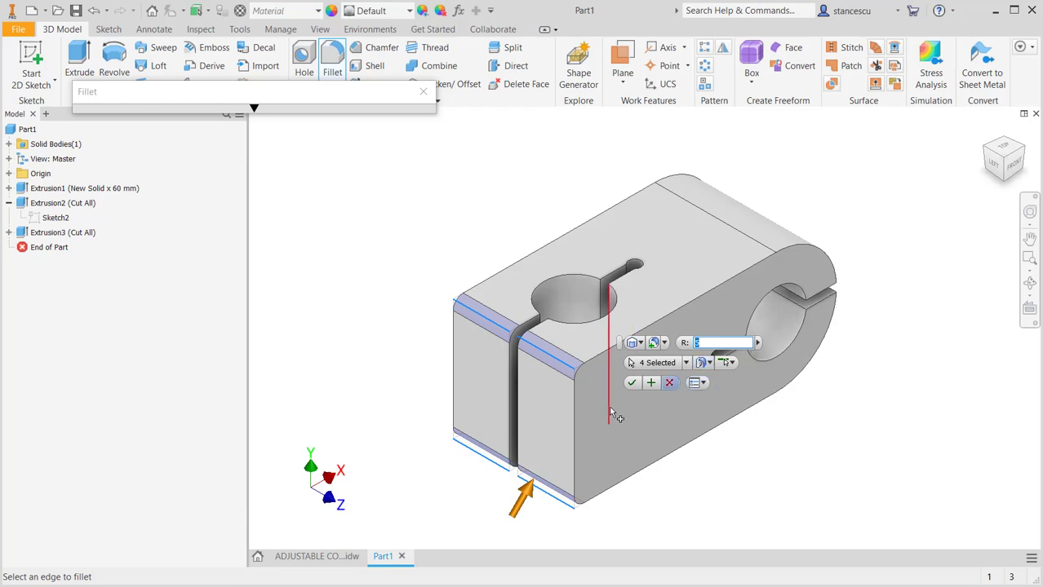
{"action": "left_click", "coordinate": [632, 383]}
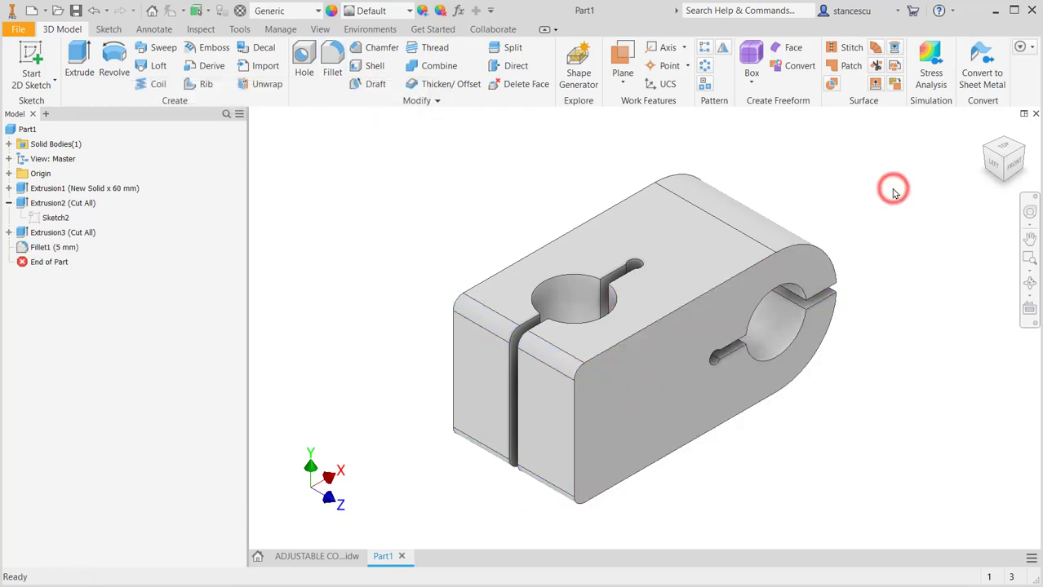
{"action": "key", "text": "F6"}
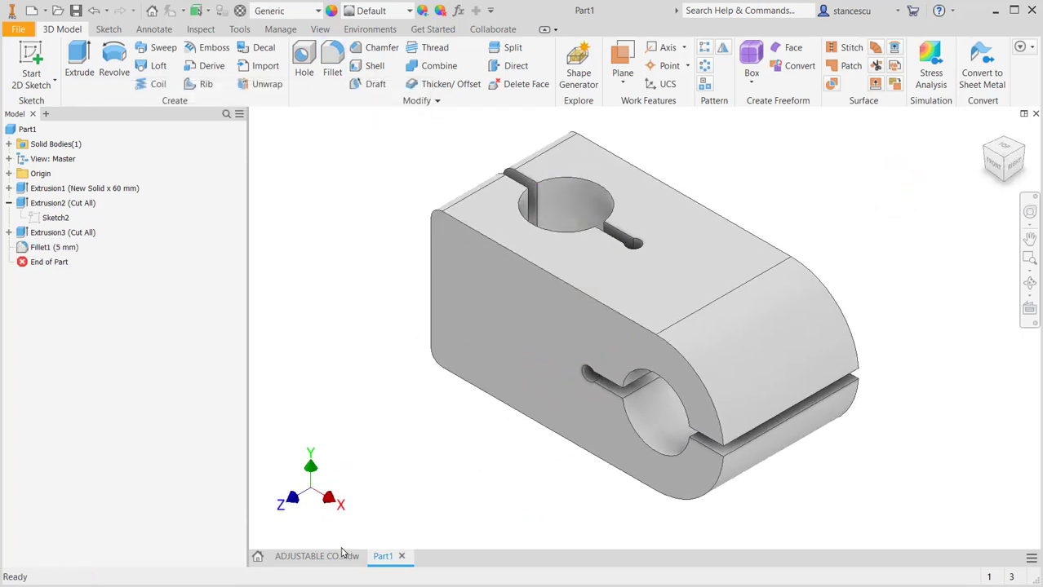
{"action": "left_click", "coordinate": [335, 555]}
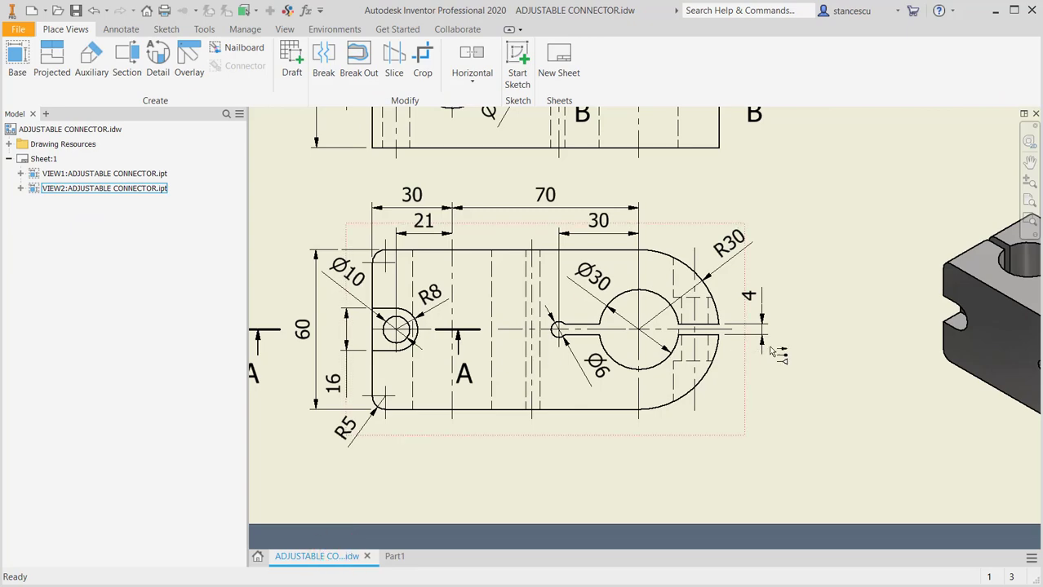
{"action": "middle_click_drag", "start_coordinate": [893, 344], "coordinate": [723, 366]}
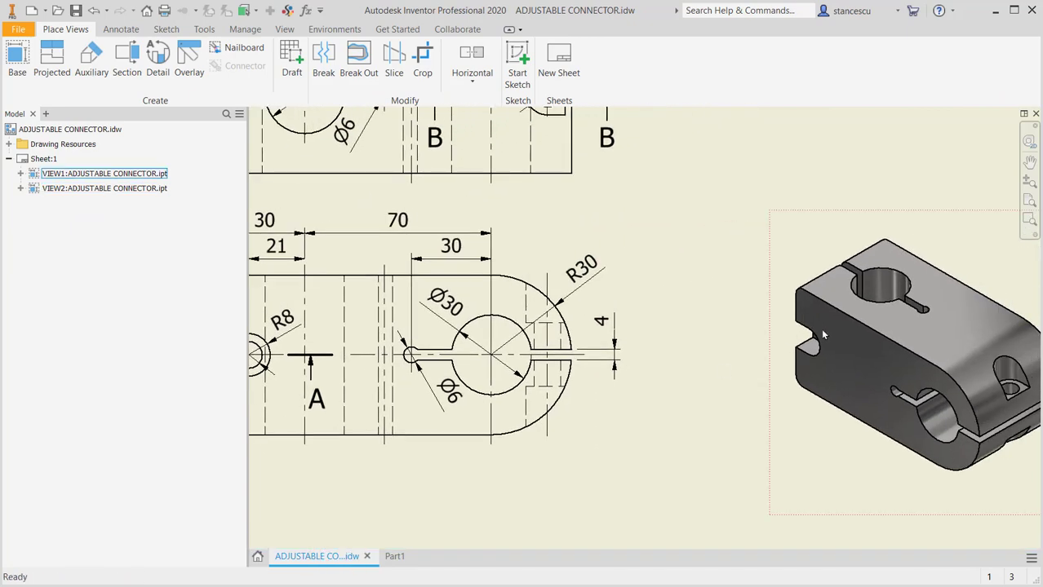
{"action": "mouse_move", "coordinate": [637, 335]}
{"action": "middle_mouse_down"}
{"action": "mouse_move", "coordinate": [808, 377]}
{"action": "mouse_move", "coordinate": [824, 454]}
{"action": "middle_mouse_up"}
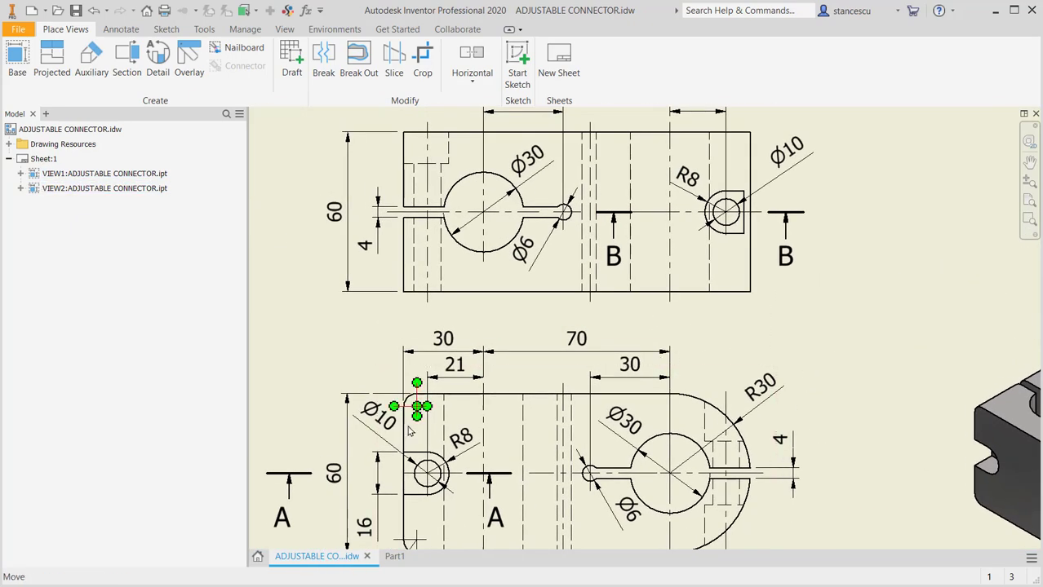
Start a sketch on the block's front face and draw a line–tangent arc–line U-shaped outline
{"action": "left_click", "coordinate": [389, 560]}
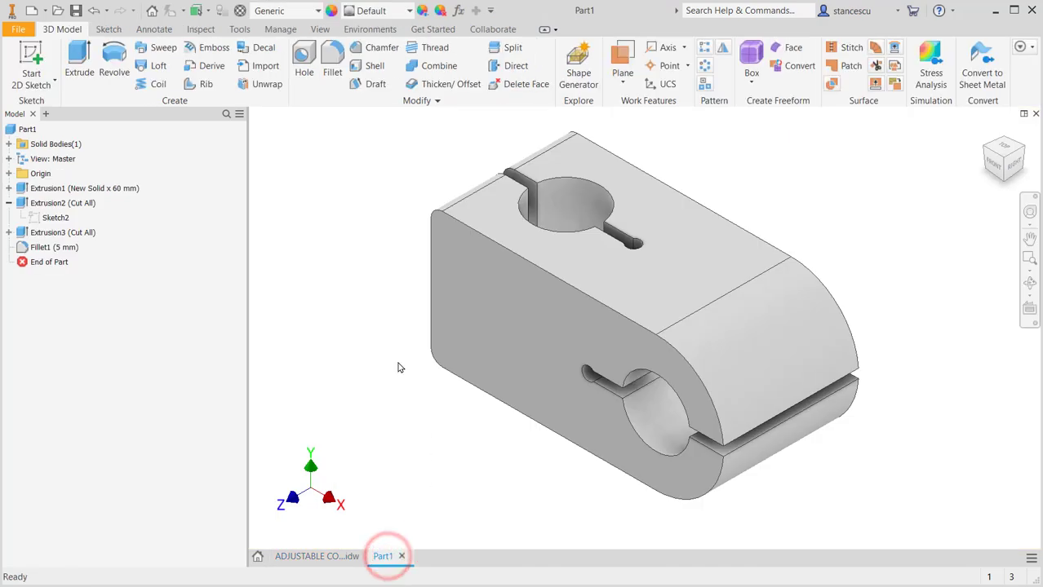
{"action": "left_click", "coordinate": [513, 326]}
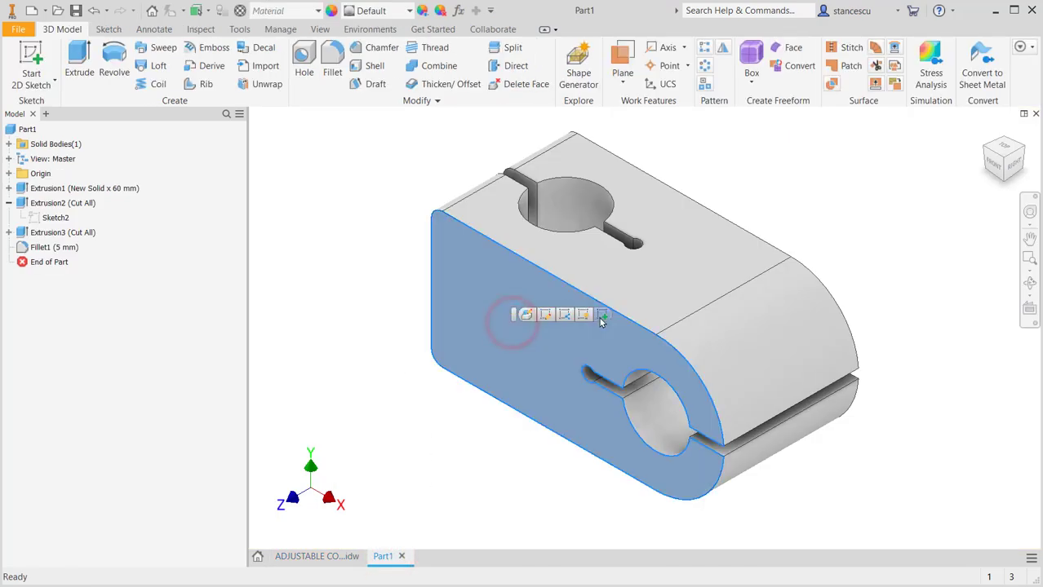
{"action": "left_click", "coordinate": [600, 313]}
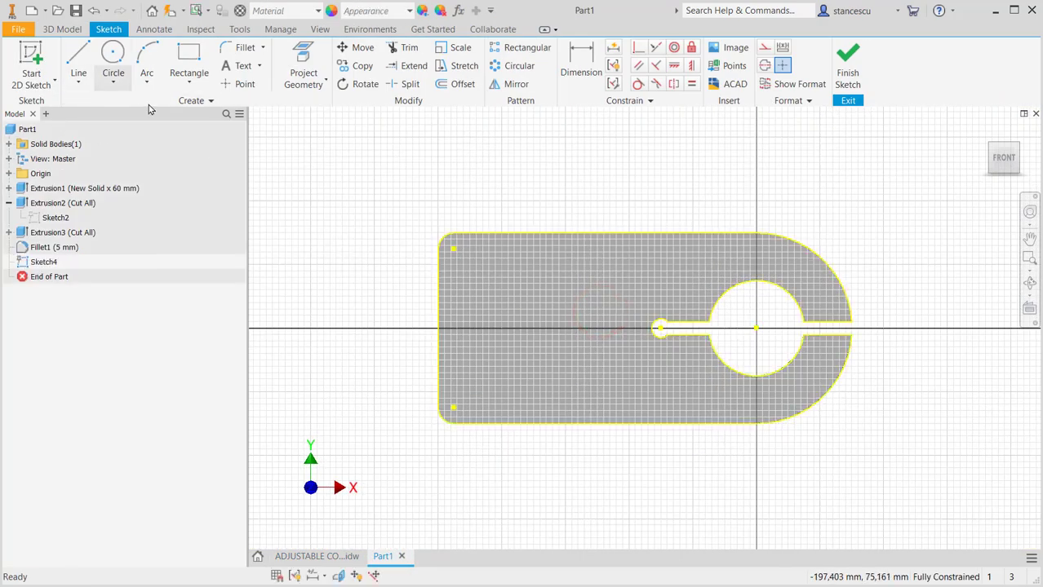
{"action": "left_click", "coordinate": [77, 59]}
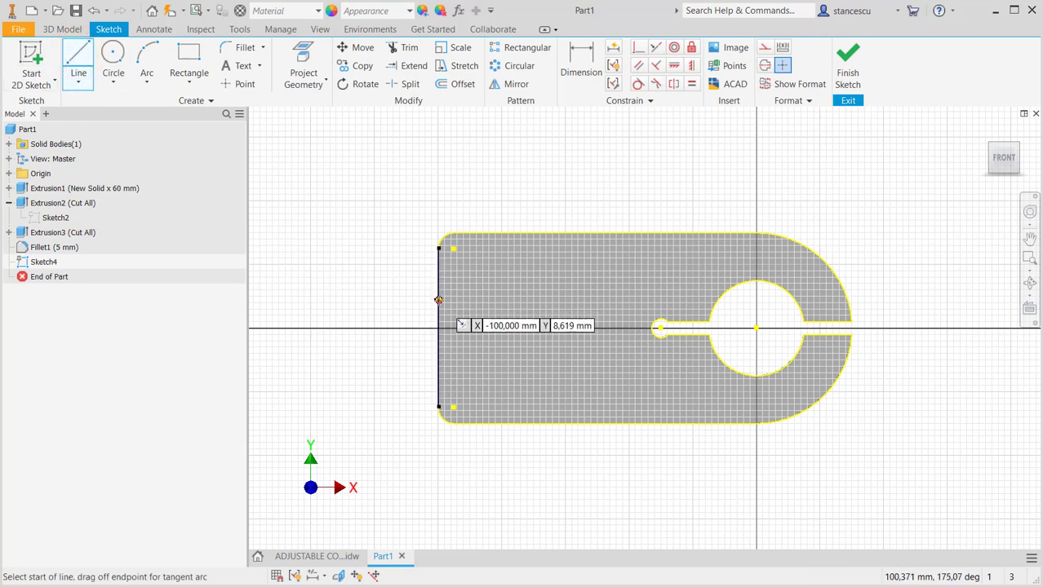
{"action": "left_click", "coordinate": [439, 299]}
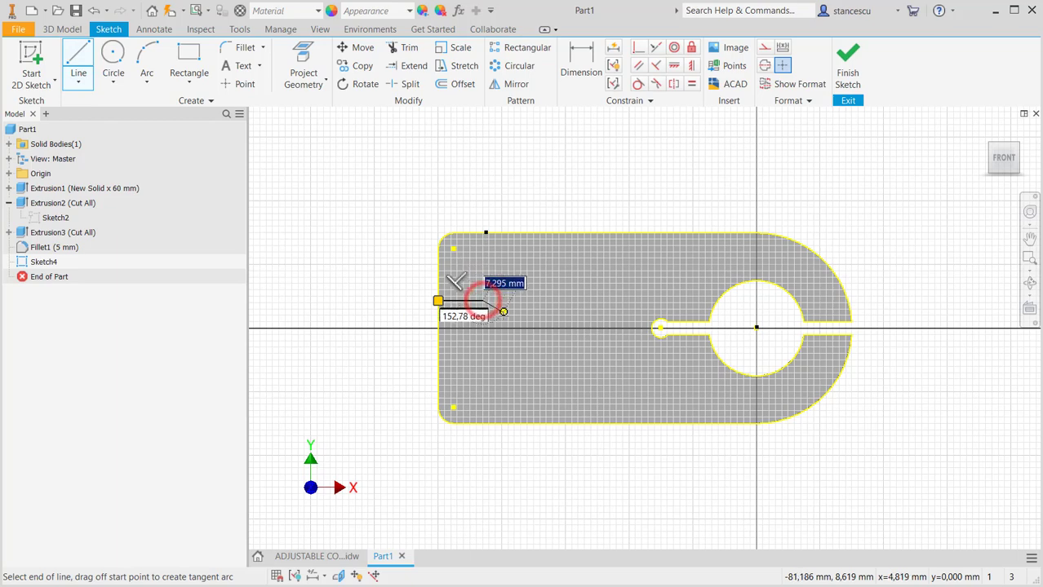
{"action": "left_click", "coordinate": [483, 300]}
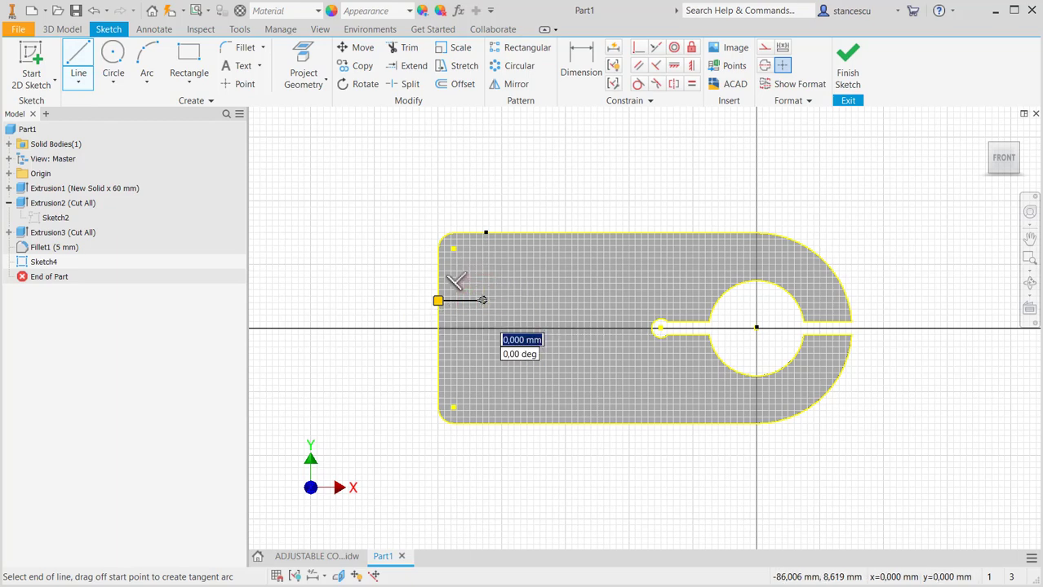
{"action": "scroll", "coordinate": [483, 300], "scroll_direction": "up", "scroll_amount": 3}
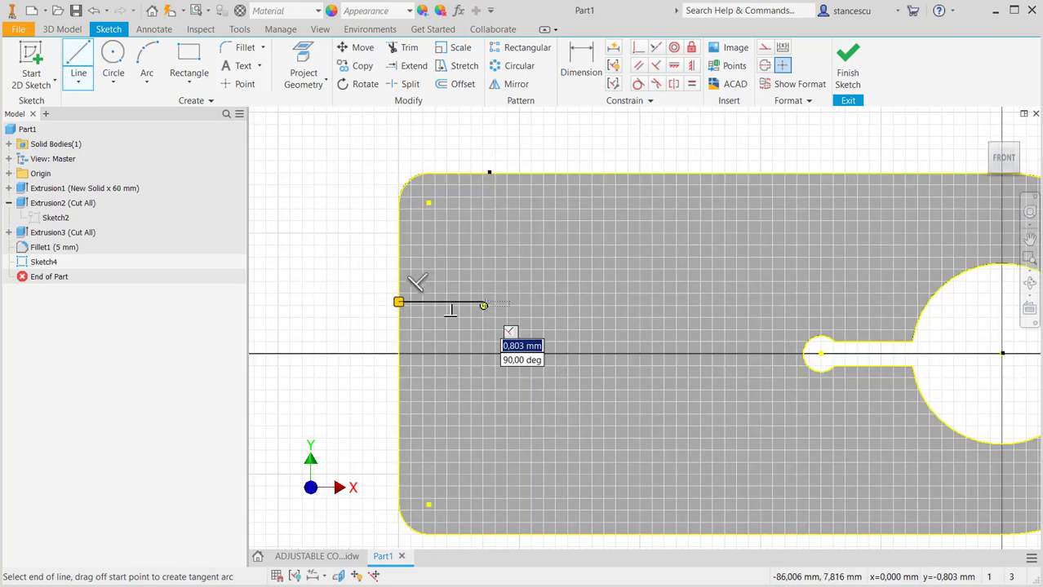
{"action": "mouse_move", "coordinate": [483, 302]}
{"action": "left_mouse_down"}
{"action": "mouse_move", "coordinate": [517, 336]}
{"action": "mouse_move", "coordinate": [483, 406]}
{"action": "left_mouse_up"}
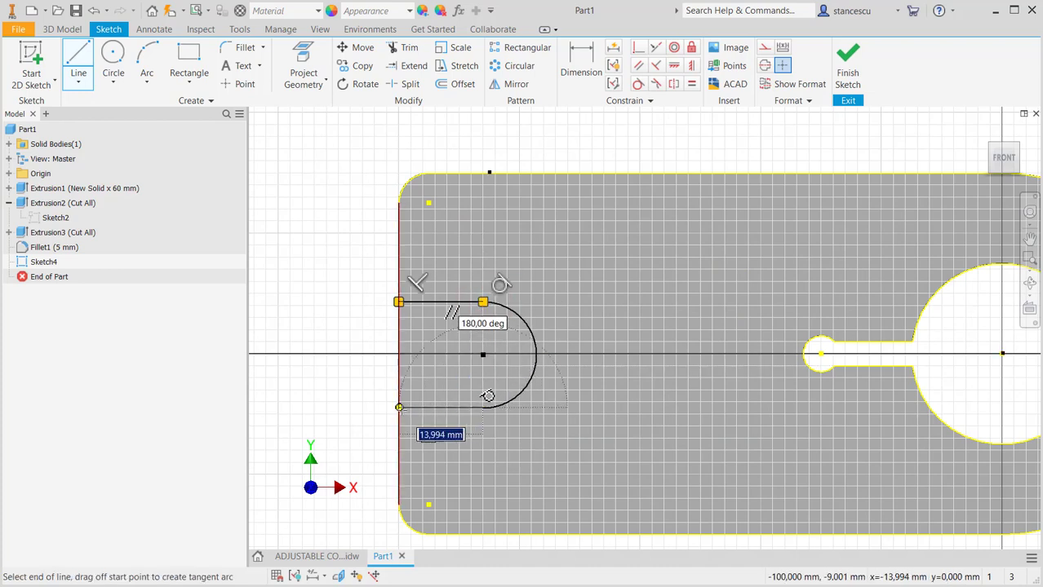
{"action": "left_click", "coordinate": [399, 407]}
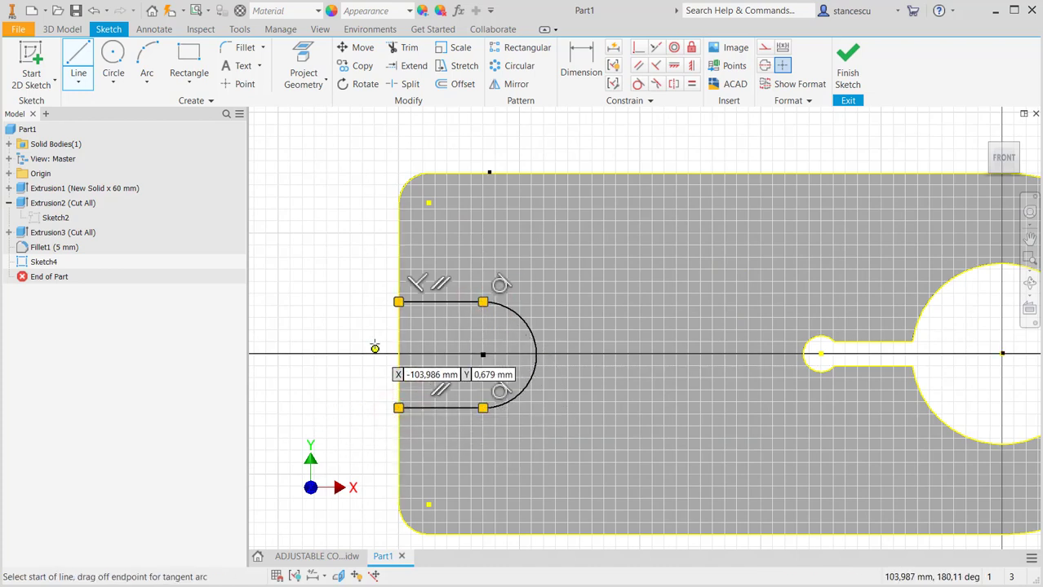
{"action": "left_click", "coordinate": [398, 302]}
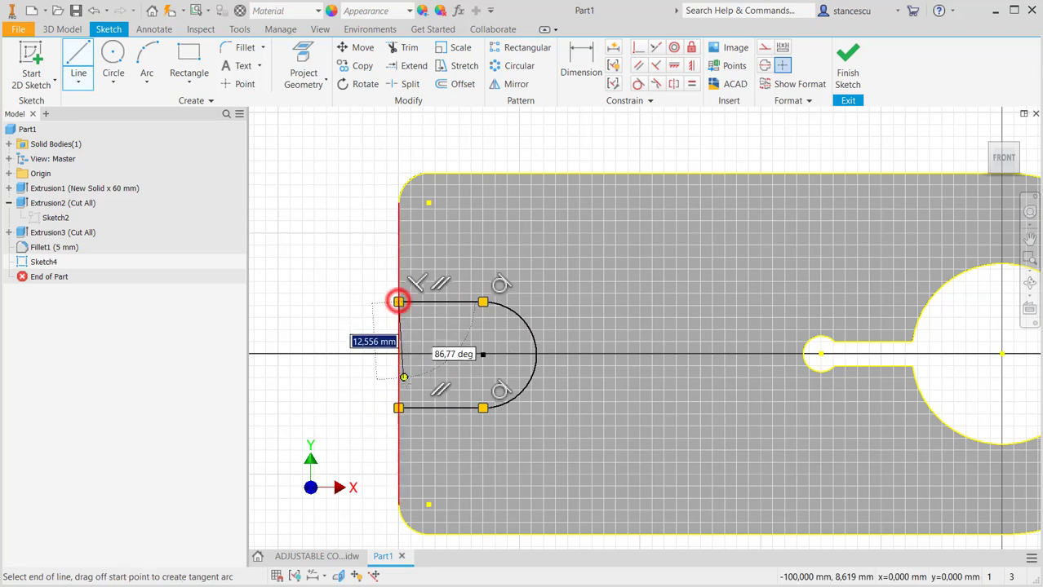
{"action": "left_click", "coordinate": [399, 407]}
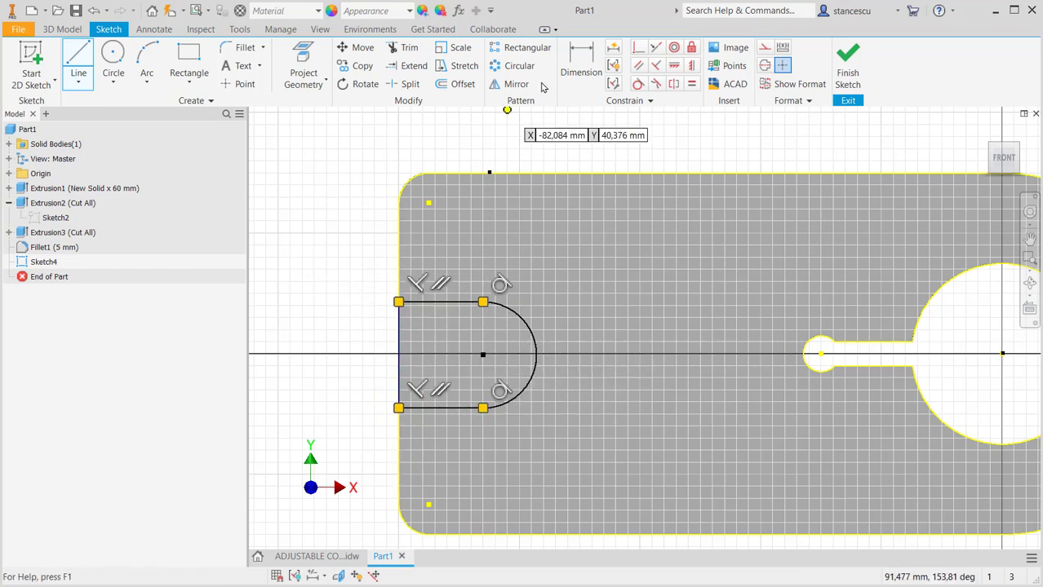
Align the arc centre horizontally with the hole centre and dimension the arc radius 8
{"action": "left_click", "coordinate": [581, 71]}
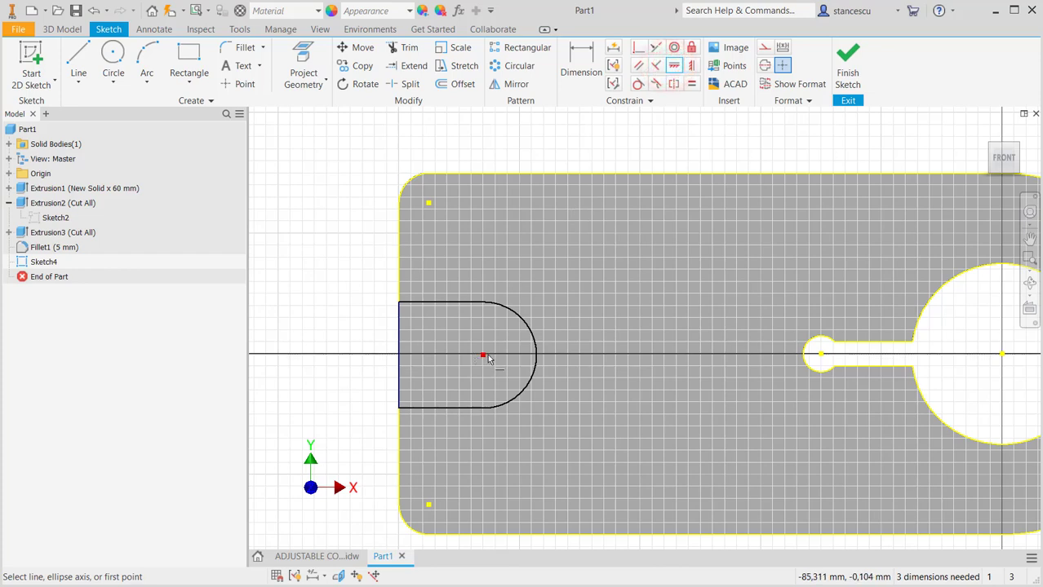
{"action": "left_click", "coordinate": [483, 355]}
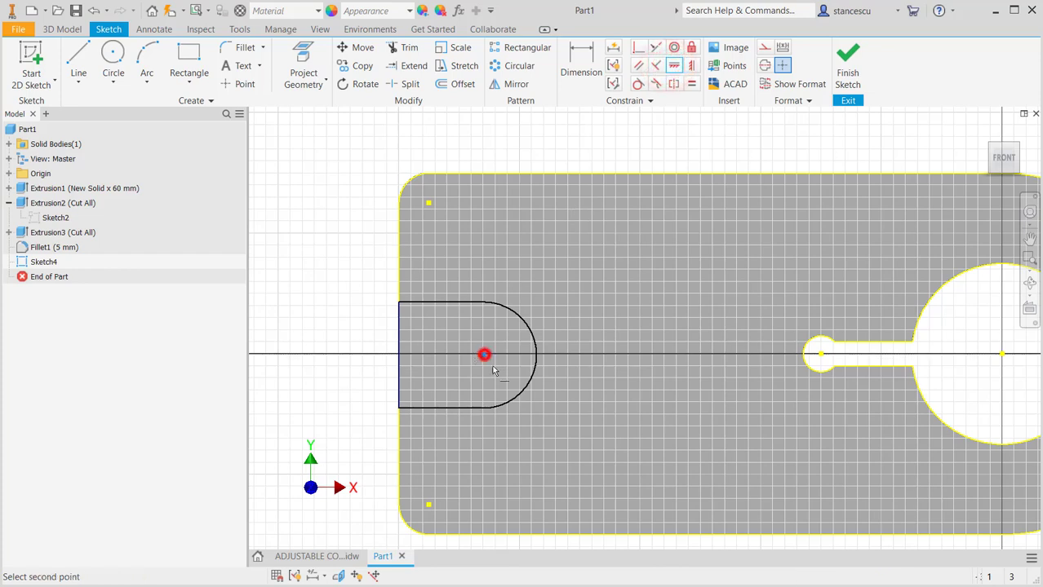
{"action": "left_click", "coordinate": [1002, 355]}
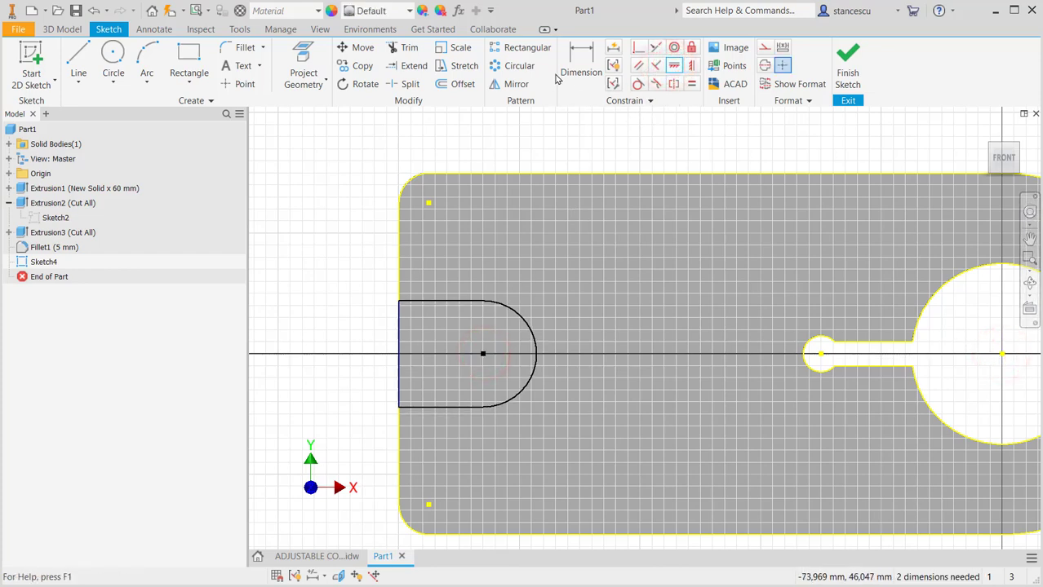
{"action": "left_click", "coordinate": [571, 48]}
{"action": "left_click", "coordinate": [519, 321]}
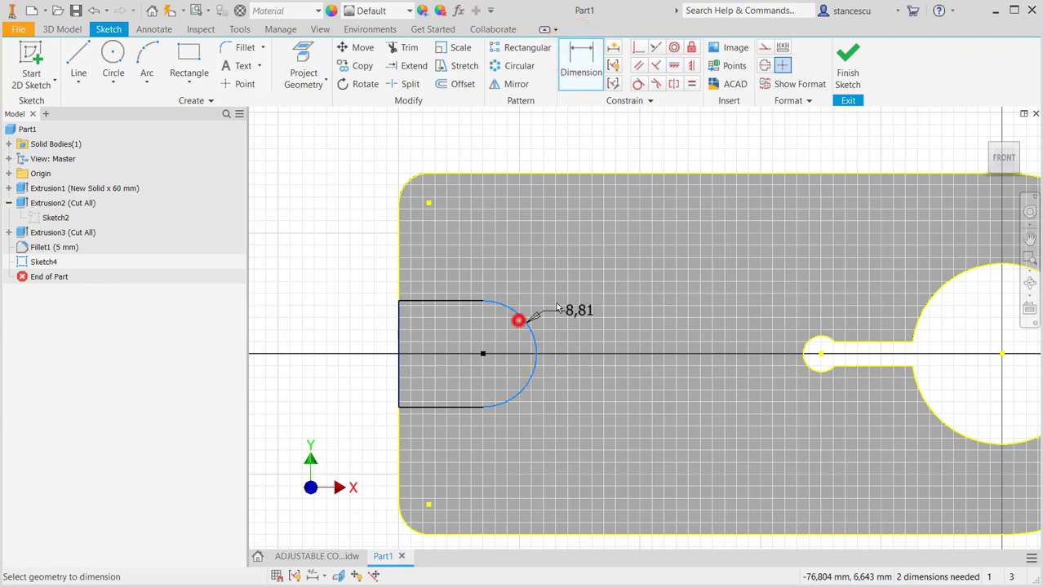
{"action": "left_click", "coordinate": [558, 283]}
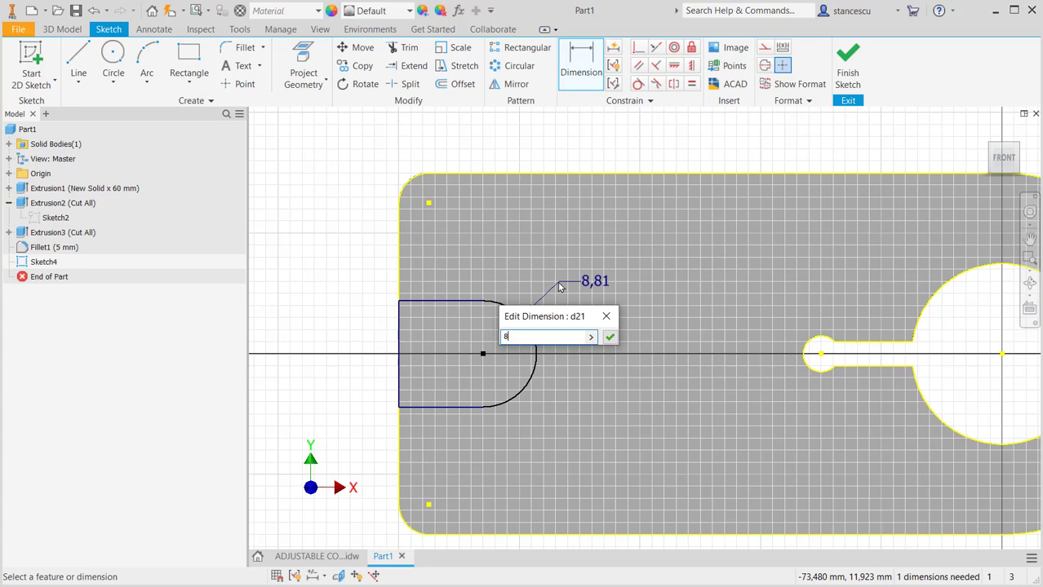
{"action": "key", "text": "Return"}
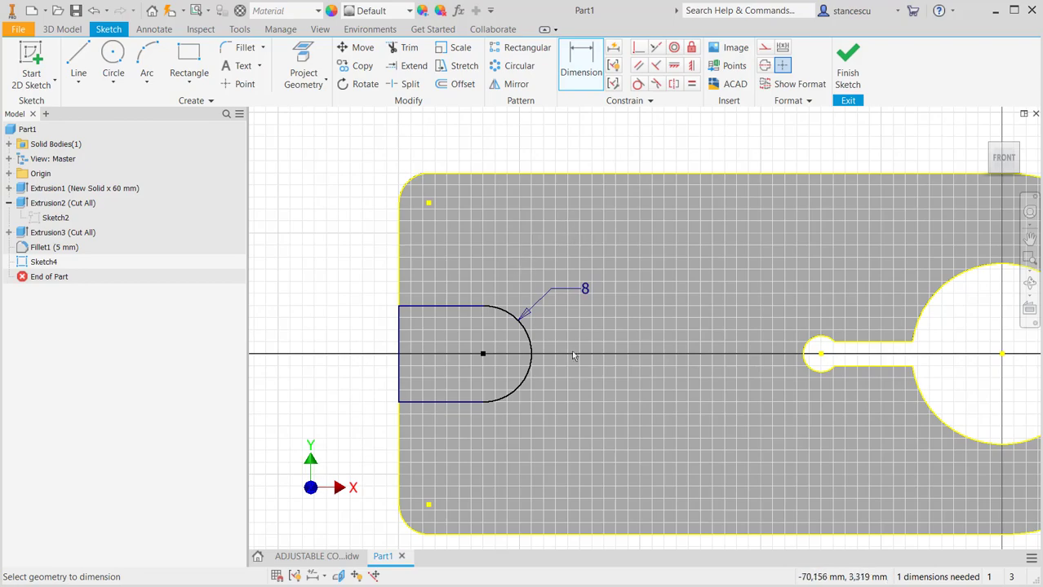
{"action": "middle_click_drag", "start_coordinate": [538, 366], "coordinate": [694, 435], "text": "shift"}
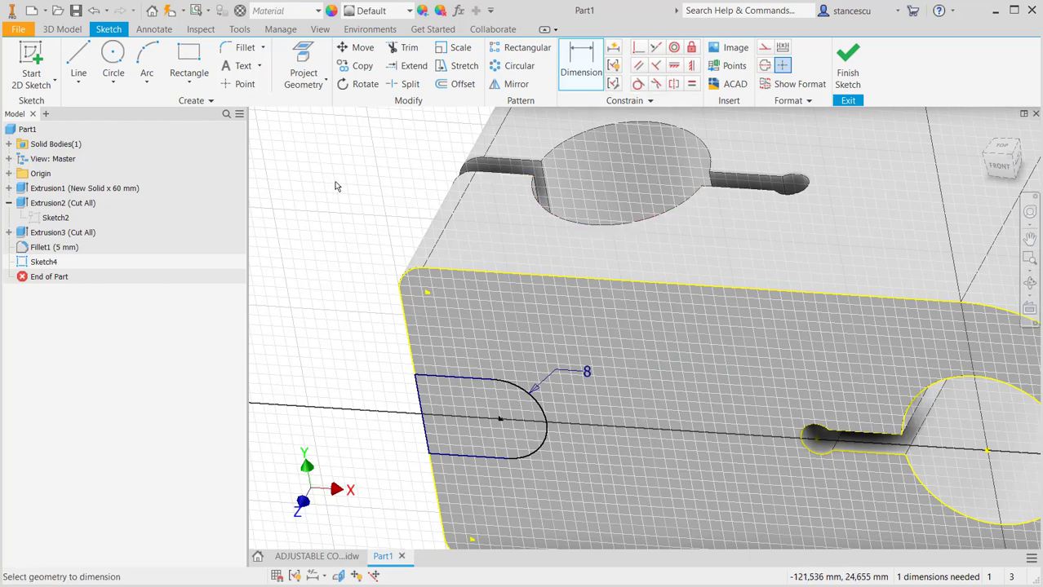
Project the block's top front edge into the sketch and place a point on it
{"action": "key", "text": "Escape"}
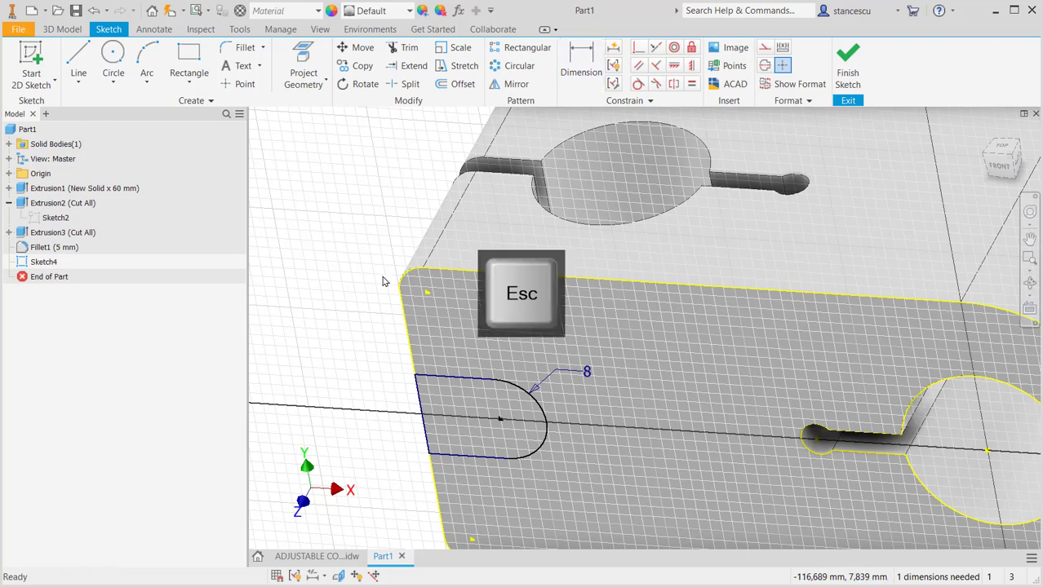
{"action": "left_click", "coordinate": [529, 277]}
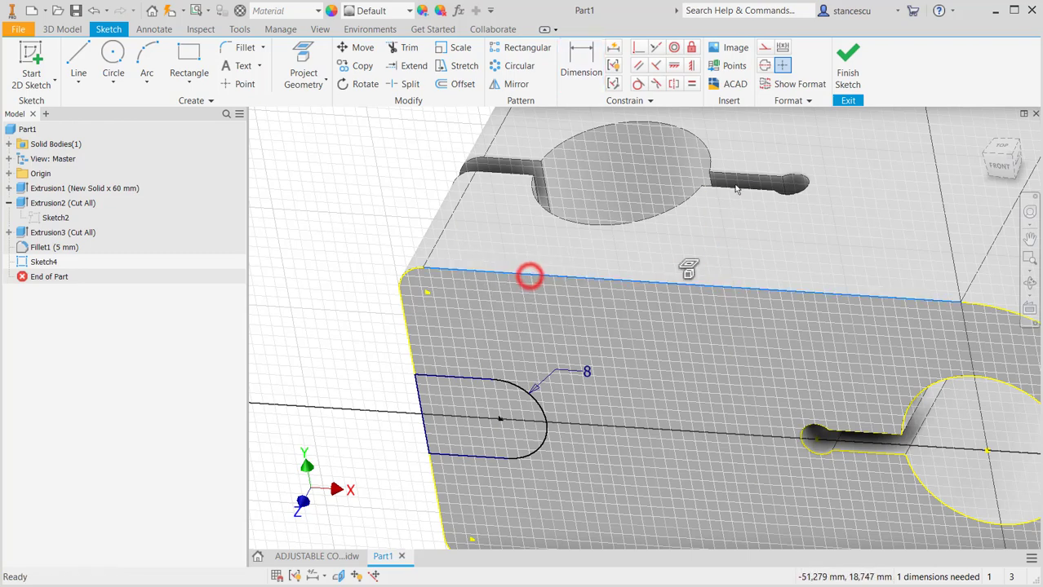
{"action": "left_click", "coordinate": [765, 47]}
{"action": "left_click", "coordinate": [357, 179]}
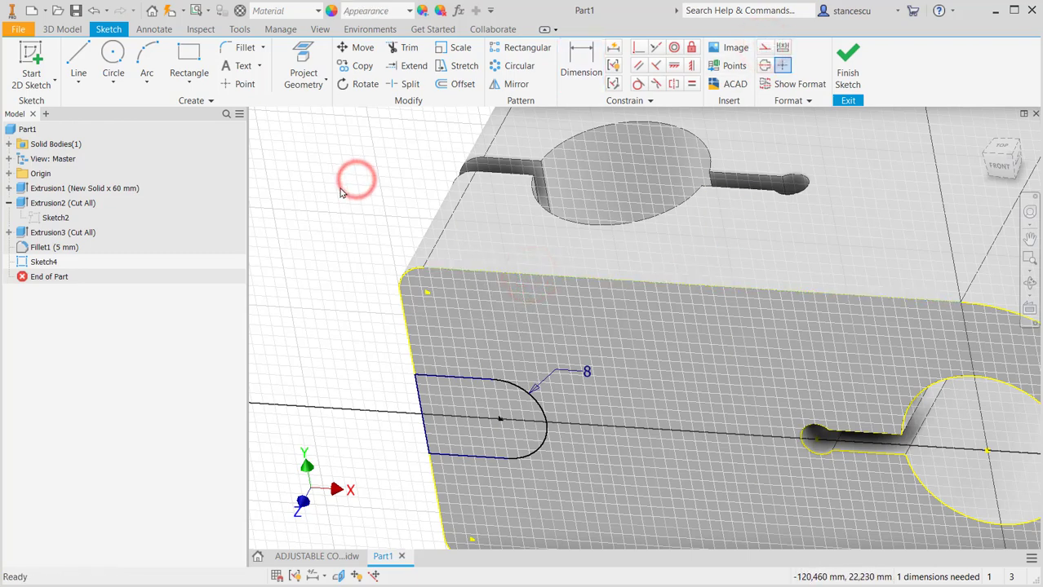
{"action": "left_click", "coordinate": [303, 67]}
{"action": "left_click", "coordinate": [577, 228]}
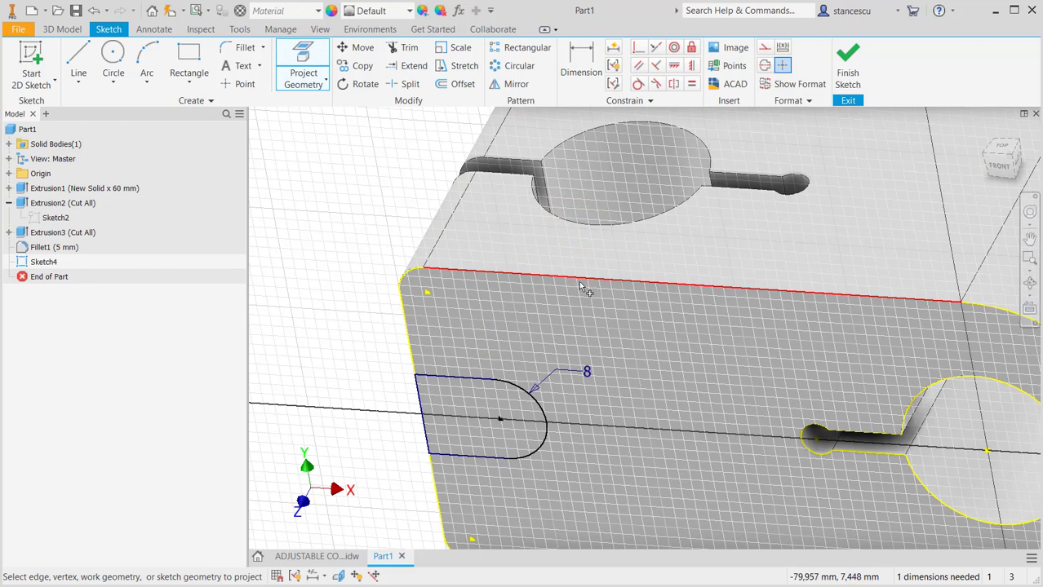
{"action": "scroll", "coordinate": [559, 314], "scroll_direction": "down", "scroll_amount": 5}
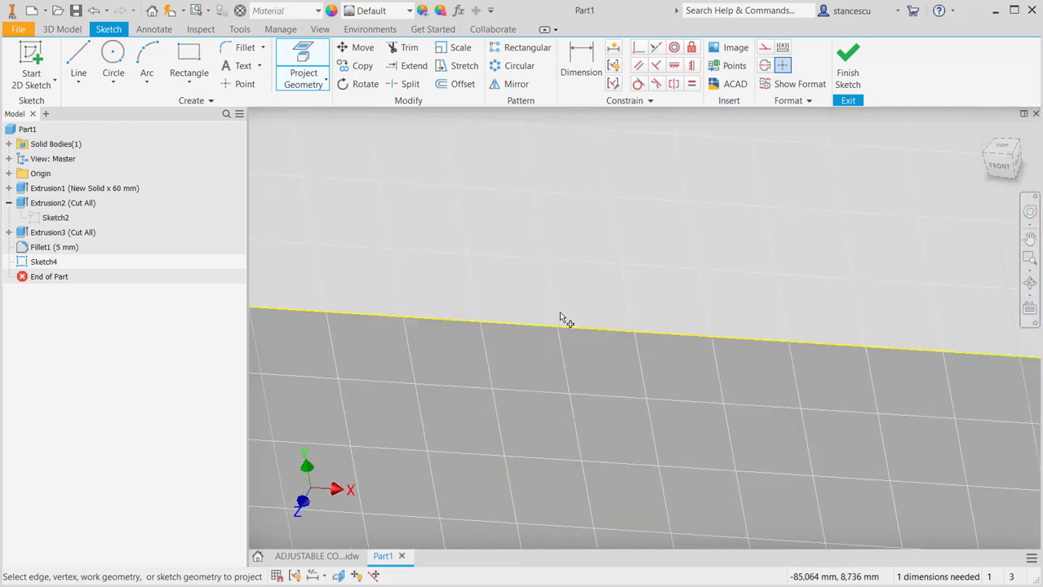
{"action": "scroll", "coordinate": [555, 341], "scroll_direction": "up", "scroll_amount": 3}
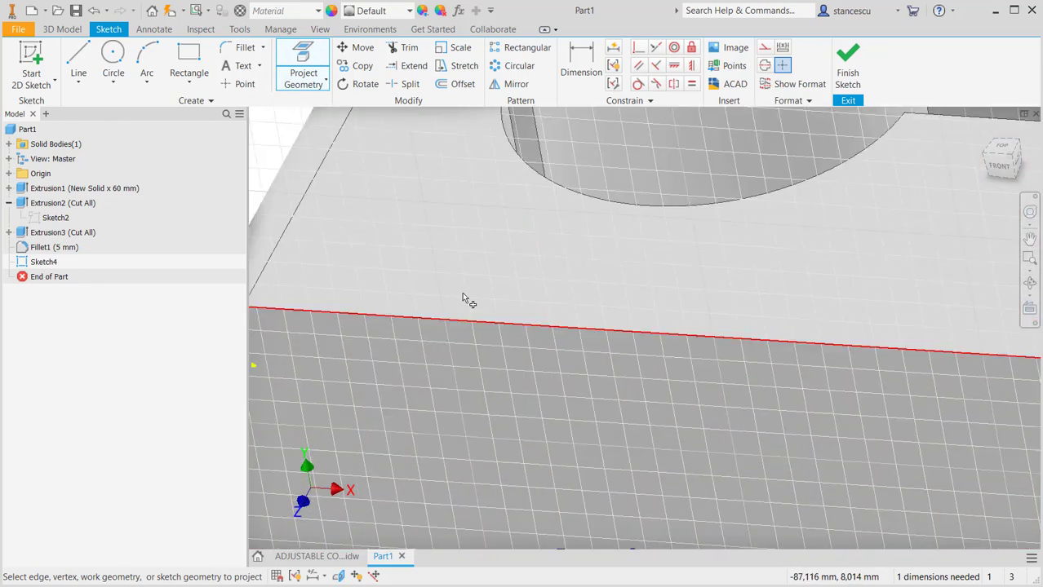
{"action": "left_click", "coordinate": [238, 85]}
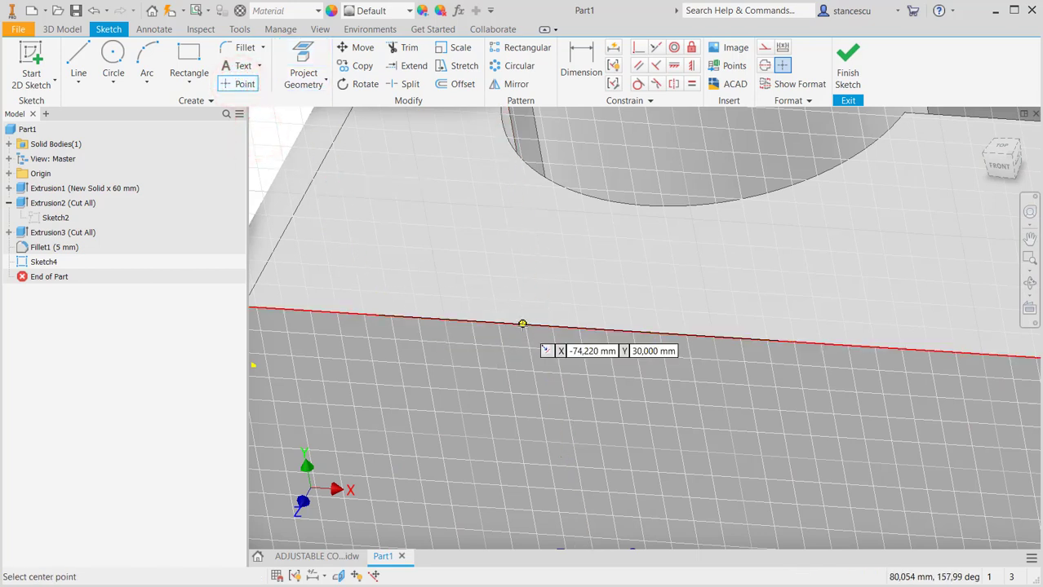
{"action": "scroll", "coordinate": [523, 328], "scroll_direction": "up", "scroll_amount": 2}
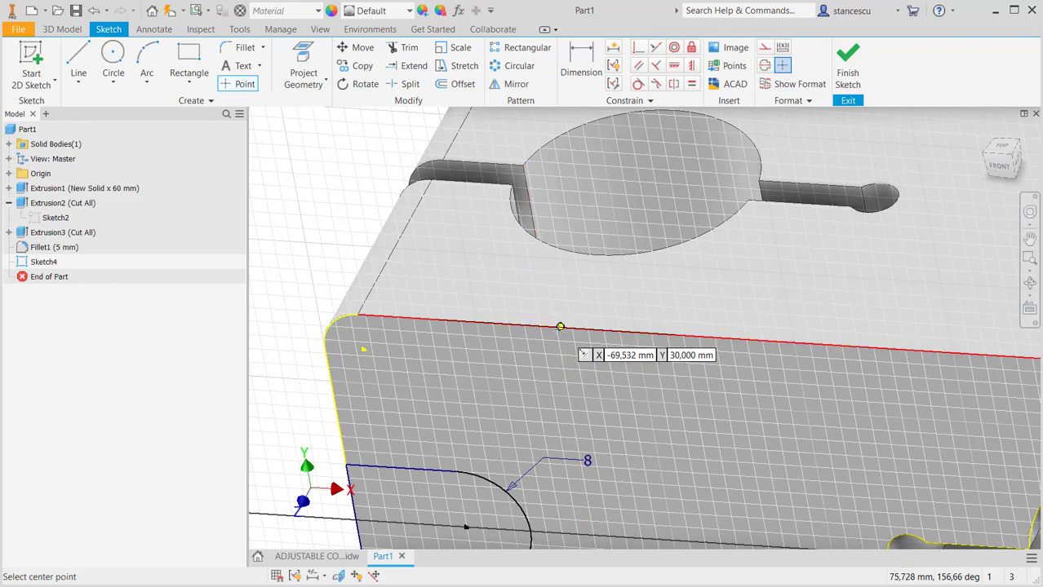
{"action": "left_click", "coordinate": [555, 327]}
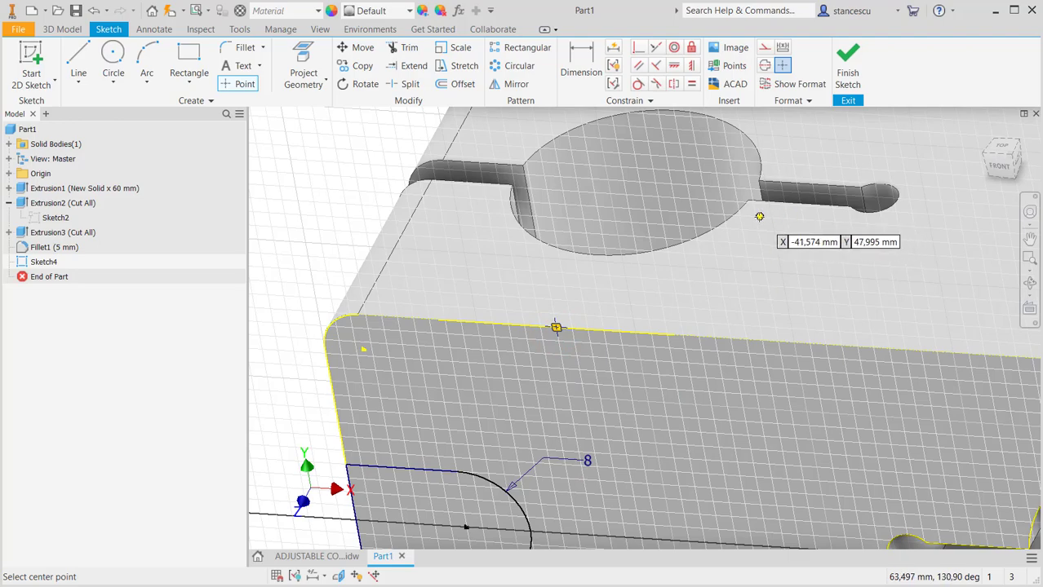
Dimension the arc centre 21 mm from the block's edge, finish the sketch, and view the drawing
{"action": "left_click", "coordinate": [1007, 169]}
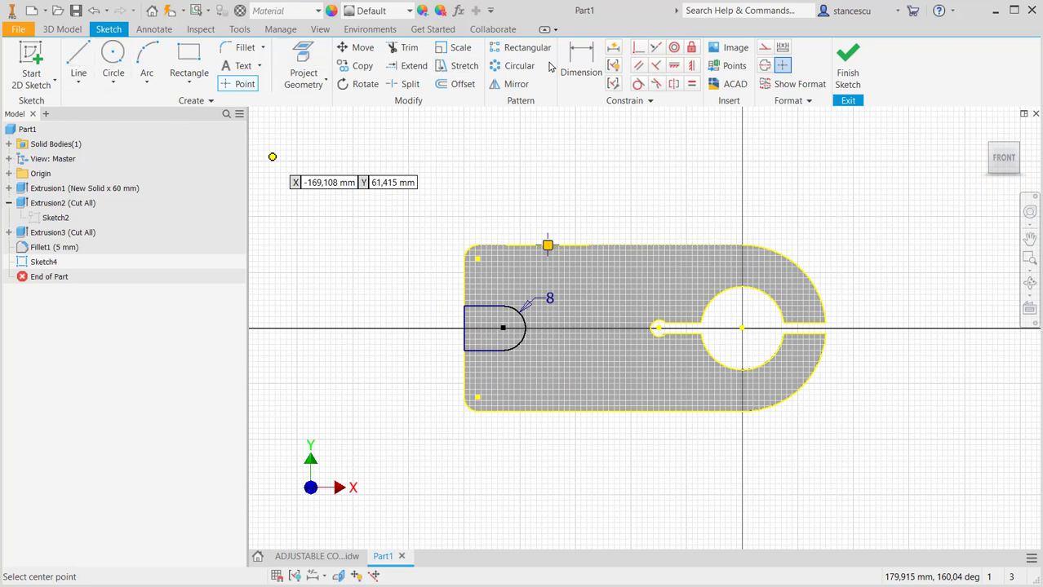
{"action": "left_click", "coordinate": [581, 58]}
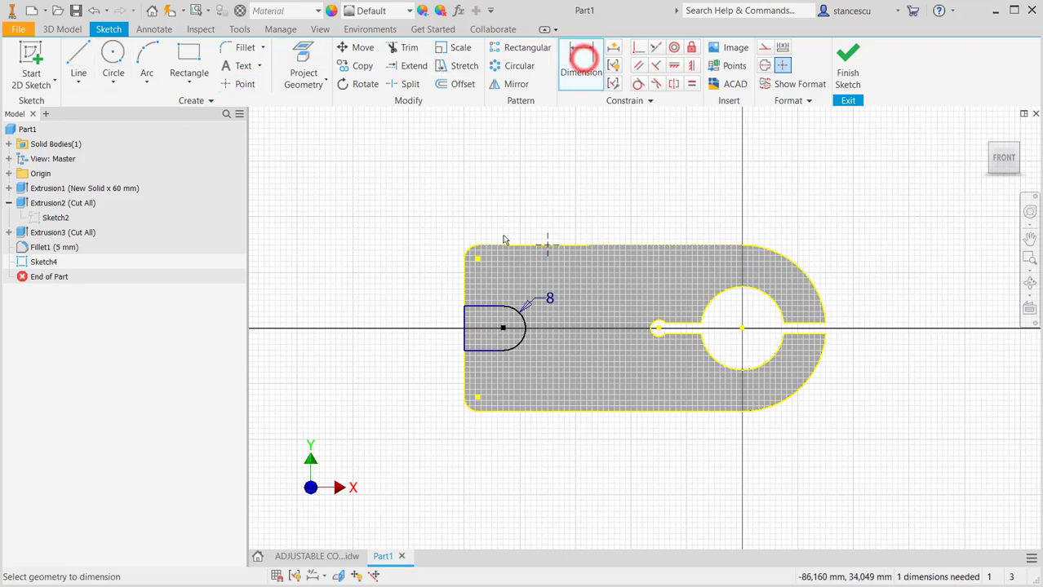
{"action": "left_click", "coordinate": [502, 328]}
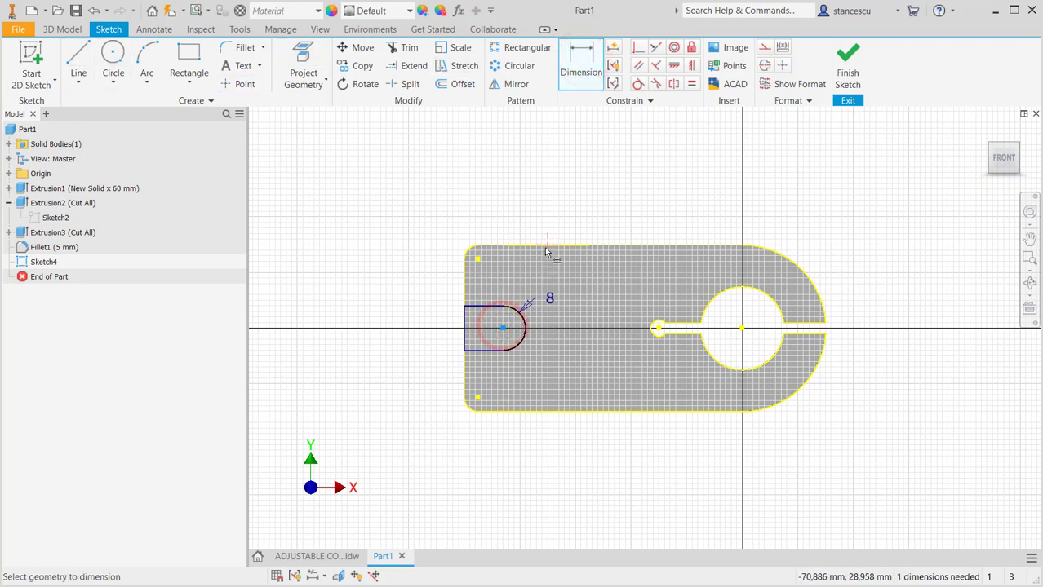
{"action": "left_click", "coordinate": [546, 246]}
{"action": "left_click", "coordinate": [519, 194]}
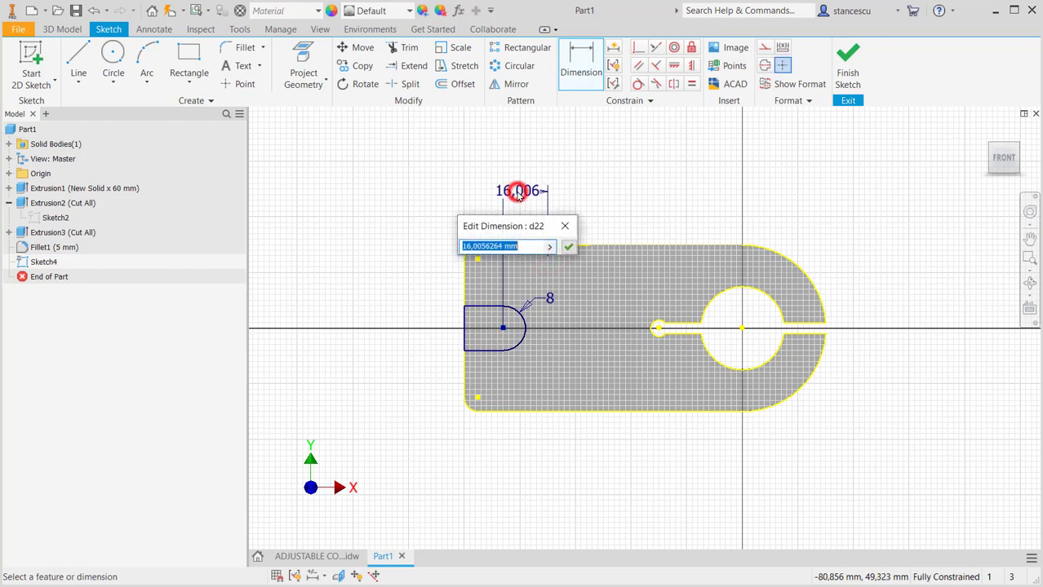
{"action": "type", "text": "21"}
{"action": "key", "text": "Return"}
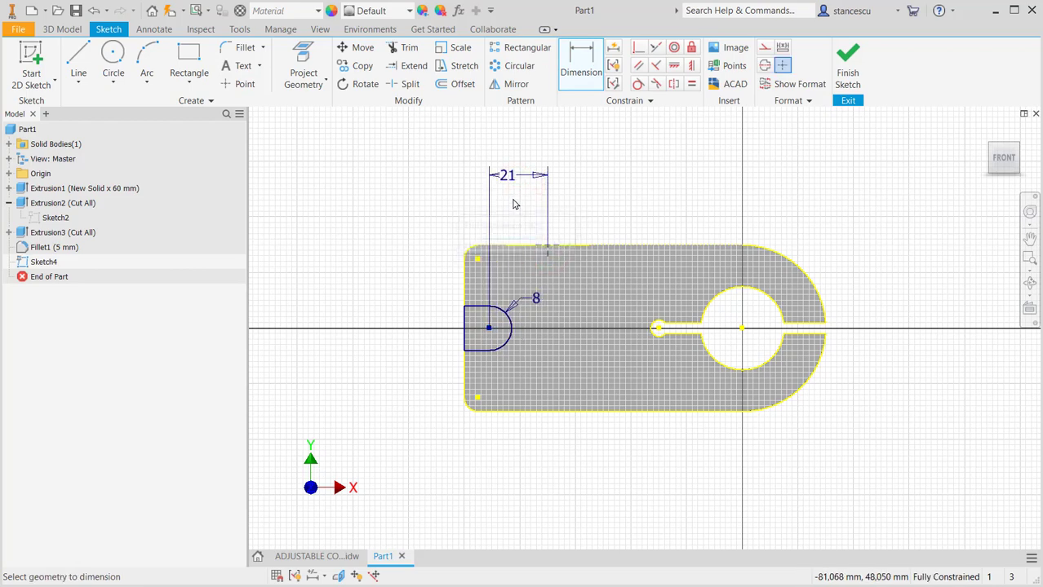
{"action": "mouse_move", "coordinate": [392, 260]}
{"action": "middle_mouse_down"}
{"action": "mouse_move", "coordinate": [366, 291]}
{"action": "mouse_move", "coordinate": [377, 307]}
{"action": "mouse_move", "coordinate": [363, 312]}
{"action": "middle_mouse_up"}
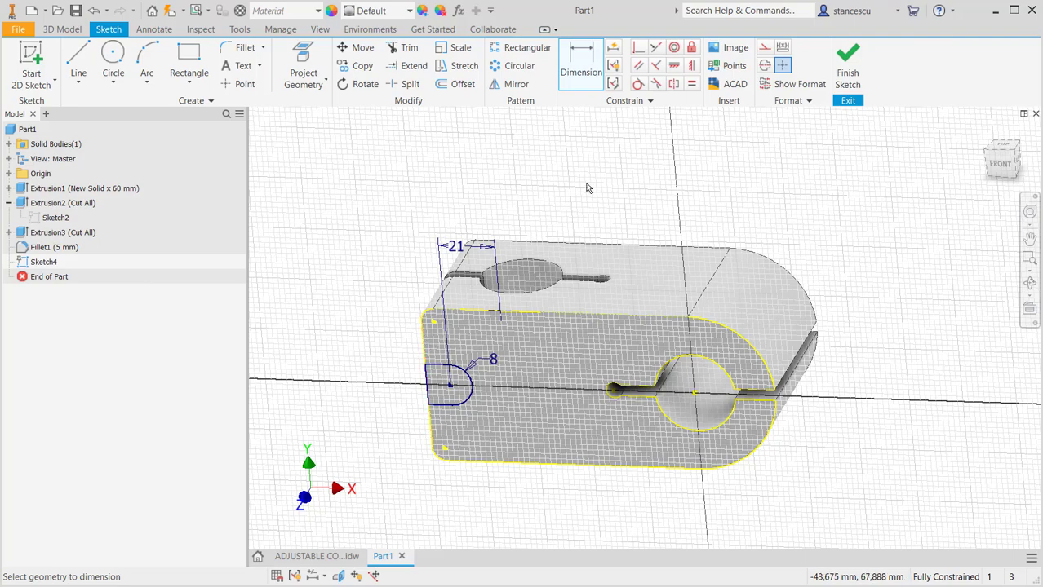
{"action": "left_click", "coordinate": [848, 62]}
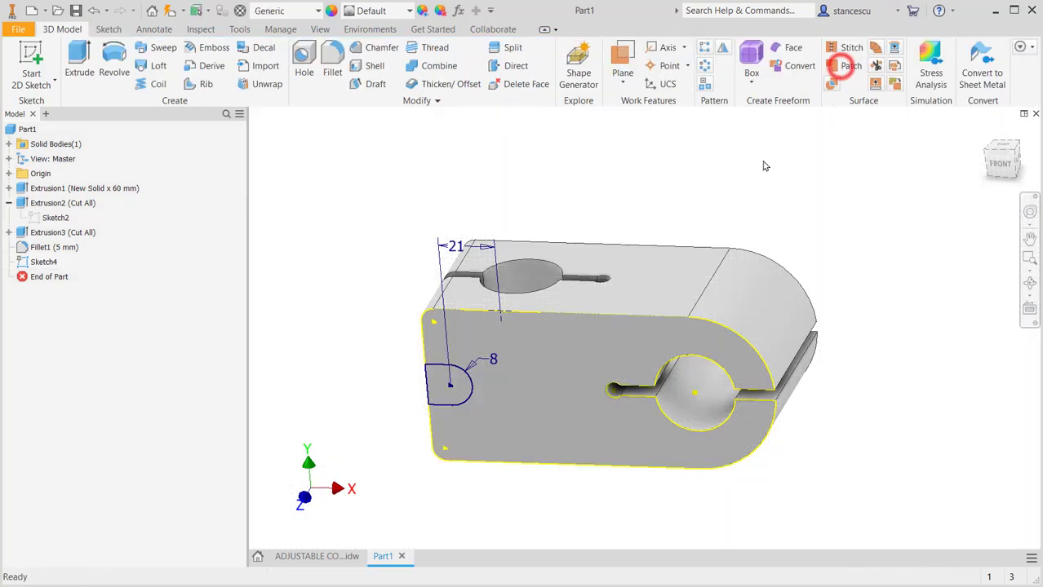
{"action": "left_click", "coordinate": [343, 556]}
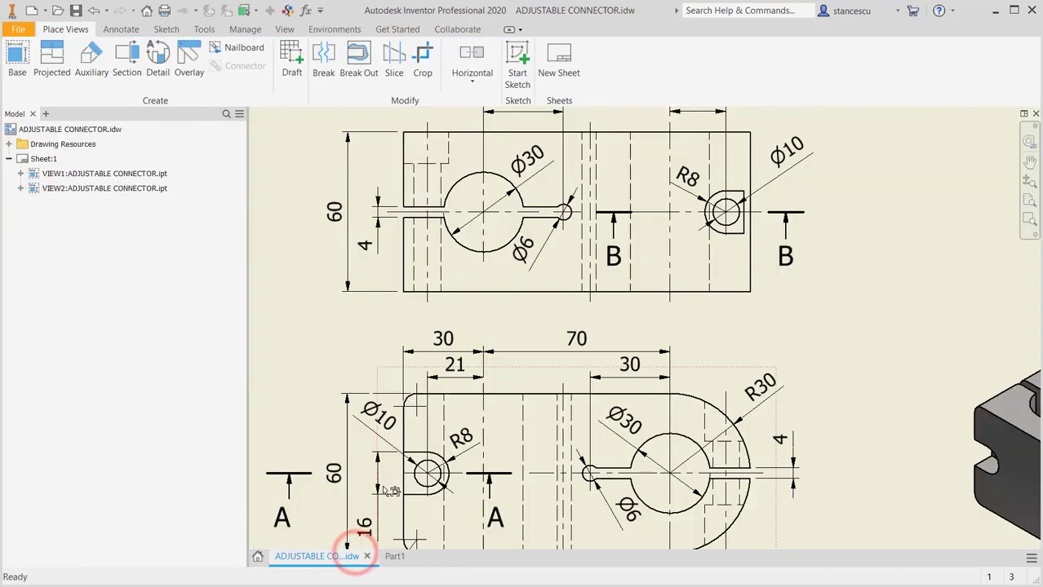
Extrude the Sketch4 half-round profile as a 12 mm deep cut, Extrusion4
{"action": "scroll", "coordinate": [424, 236], "scroll_direction": "down", "scroll_amount": 3}
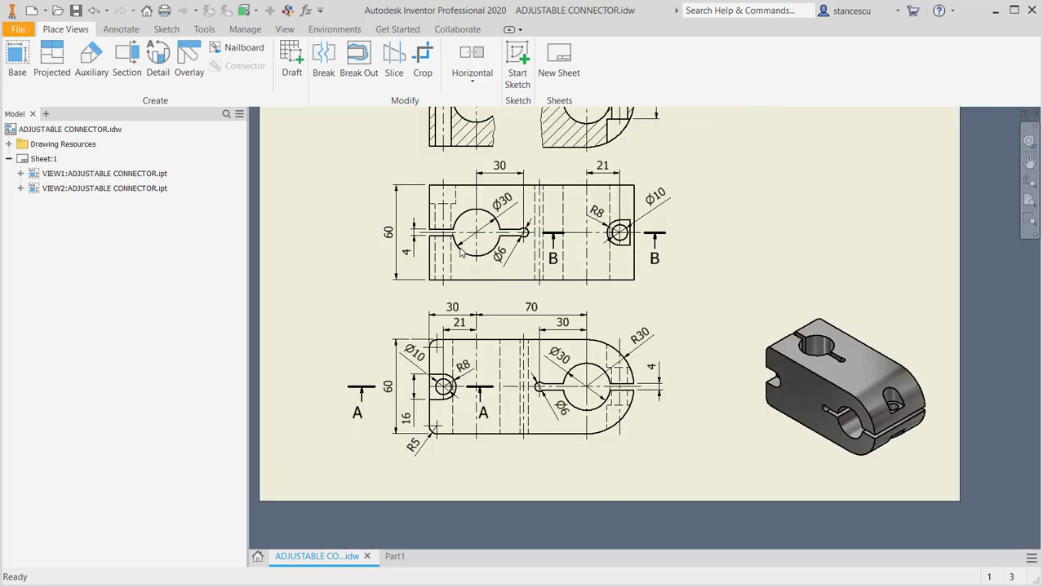
{"action": "scroll", "coordinate": [489, 318], "scroll_direction": "up", "scroll_amount": 2}
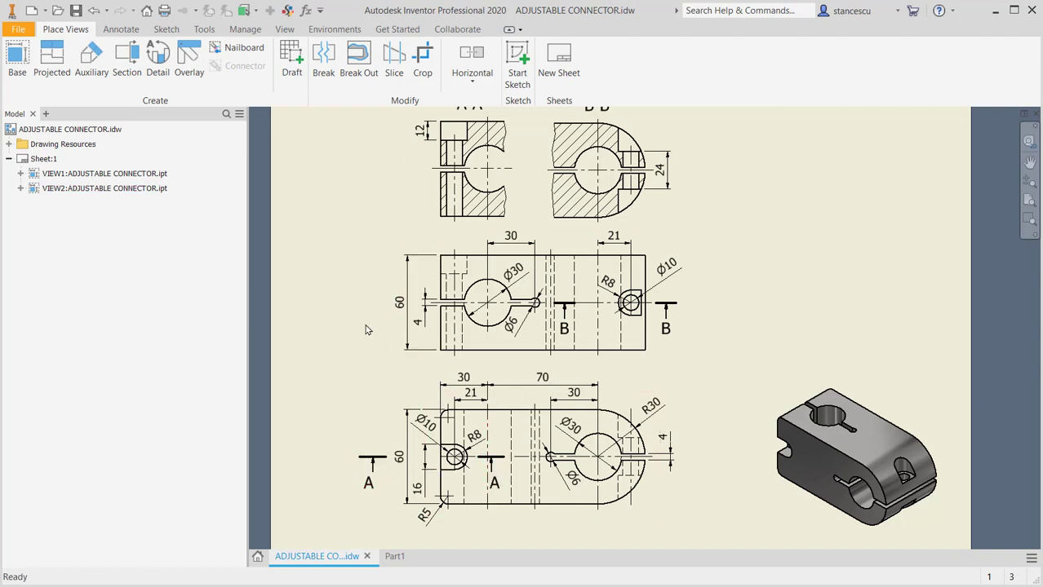
{"action": "scroll", "coordinate": [367, 330], "scroll_direction": "down", "scroll_amount": 1}
{"action": "scroll", "coordinate": [423, 310], "scroll_direction": "up", "scroll_amount": 1}
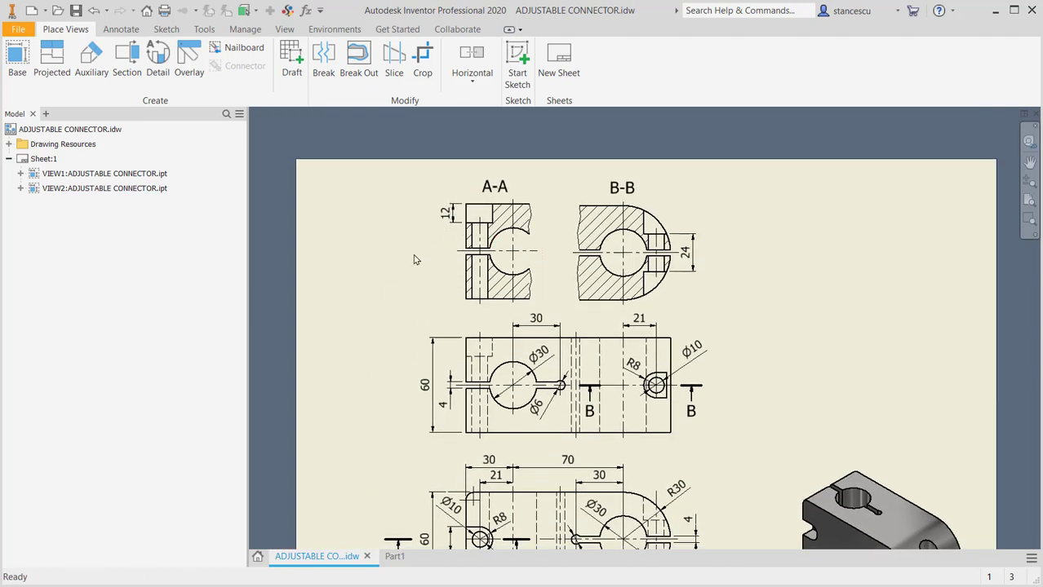
{"action": "left_click", "coordinate": [392, 558]}
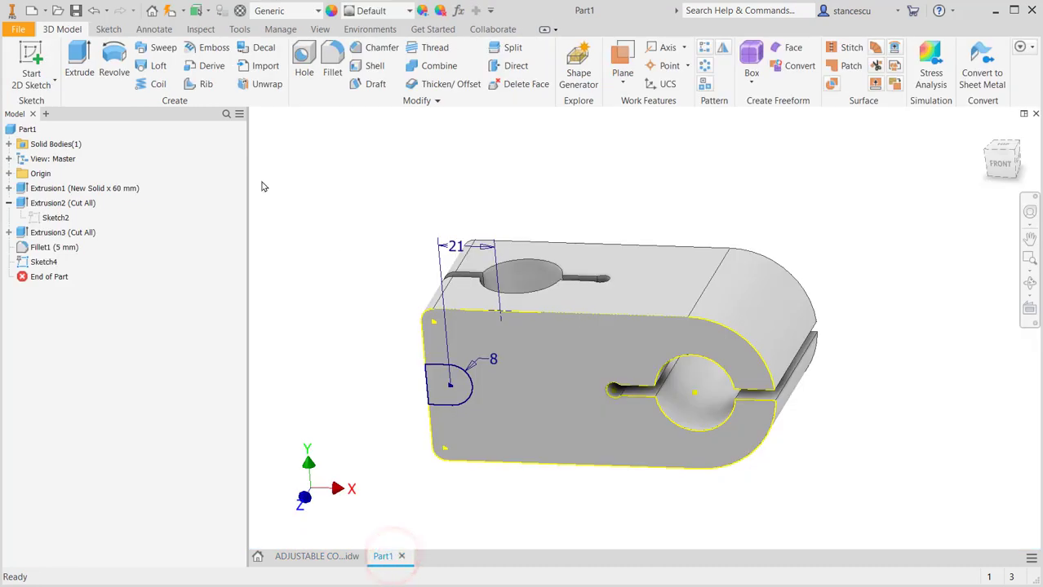
{"action": "left_click", "coordinate": [75, 53]}
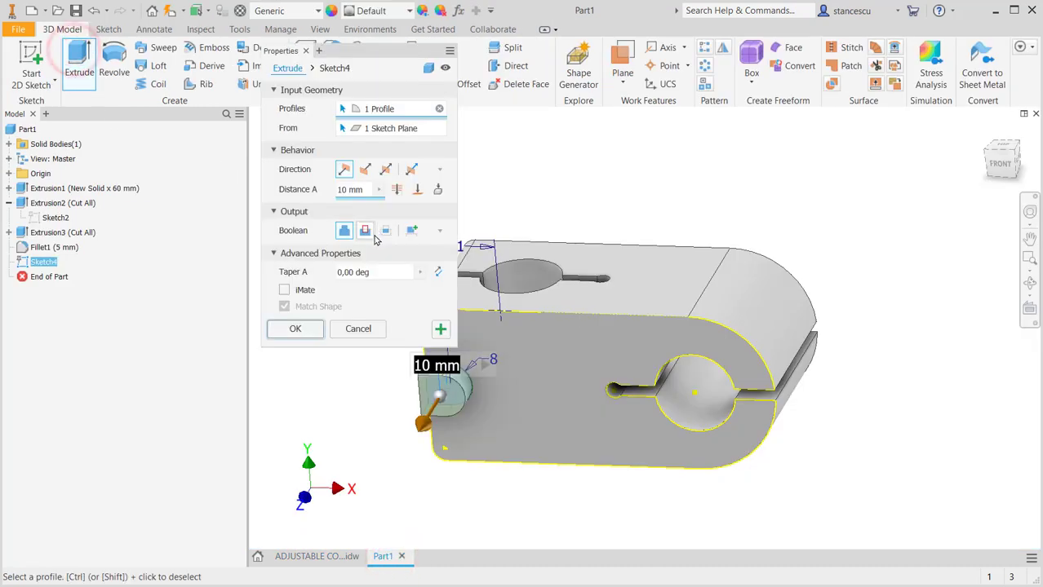
{"action": "left_click", "coordinate": [365, 230]}
{"action": "type", "text": "12"}
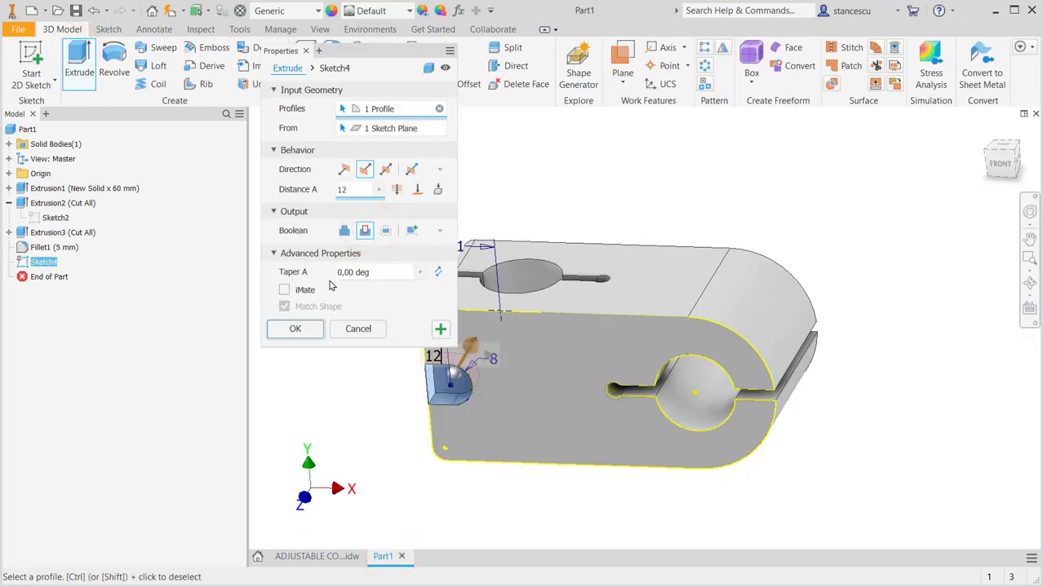
{"action": "left_click", "coordinate": [296, 330]}
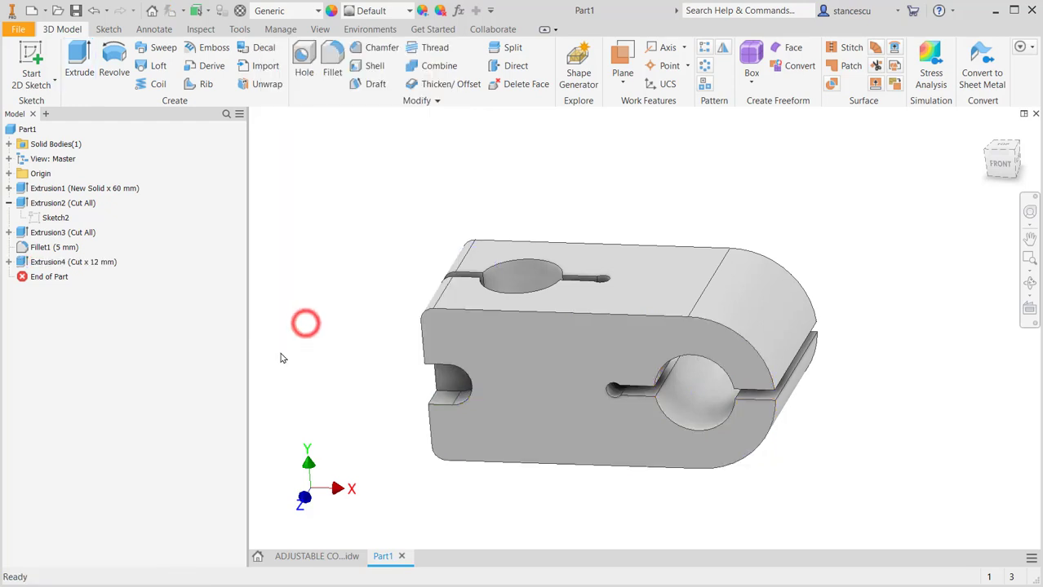
{"action": "middle_click_drag", "start_coordinate": [317, 276], "coordinate": [343, 245], "text": "shift"}
Check the upper views of the connector drawing, then return to Part1
{"action": "left_click", "coordinate": [325, 555]}
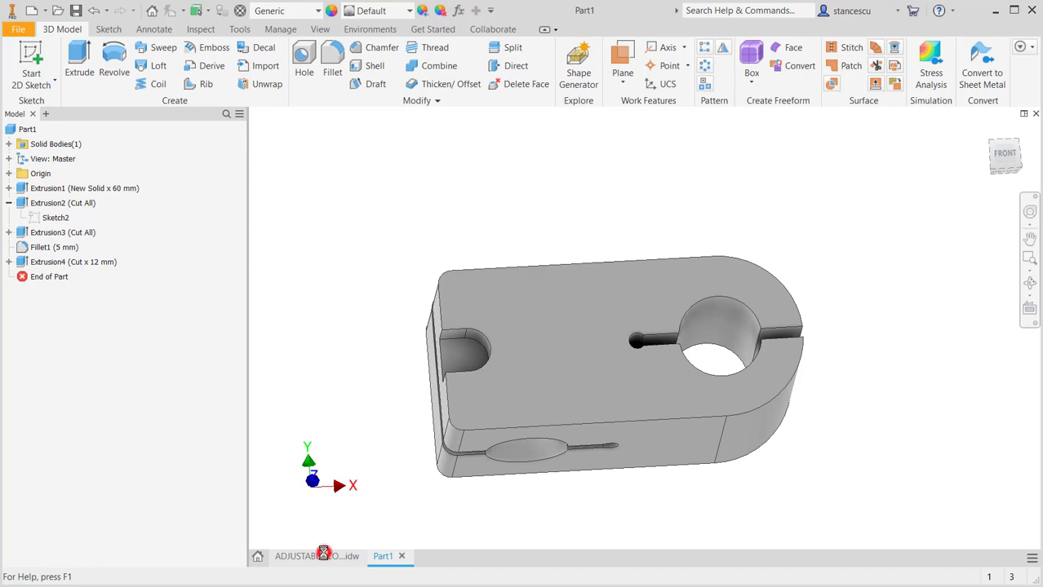
{"action": "middle_click_drag", "start_coordinate": [396, 425], "coordinate": [412, 309]}
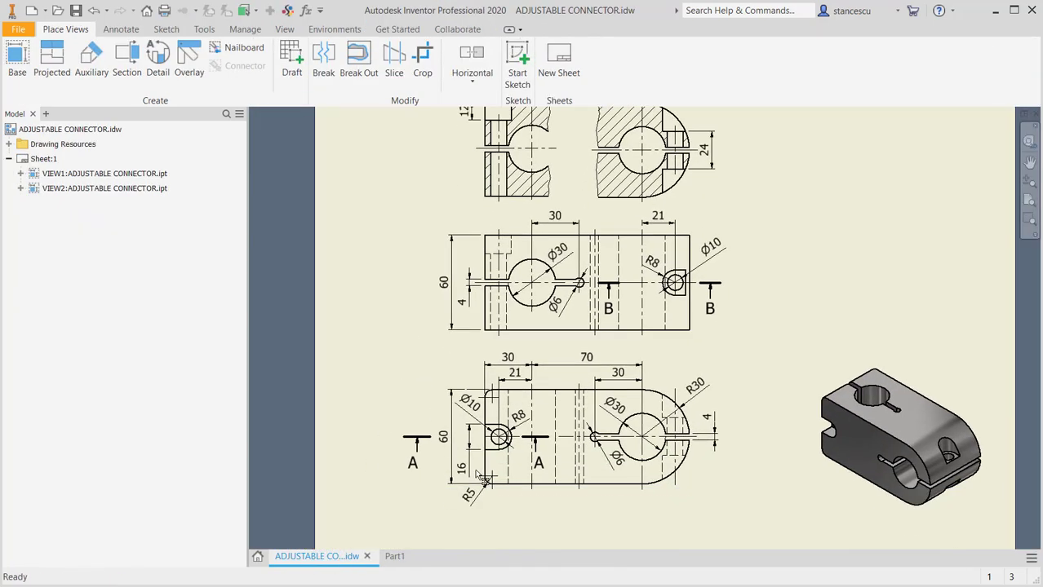
{"action": "left_click", "coordinate": [391, 556]}
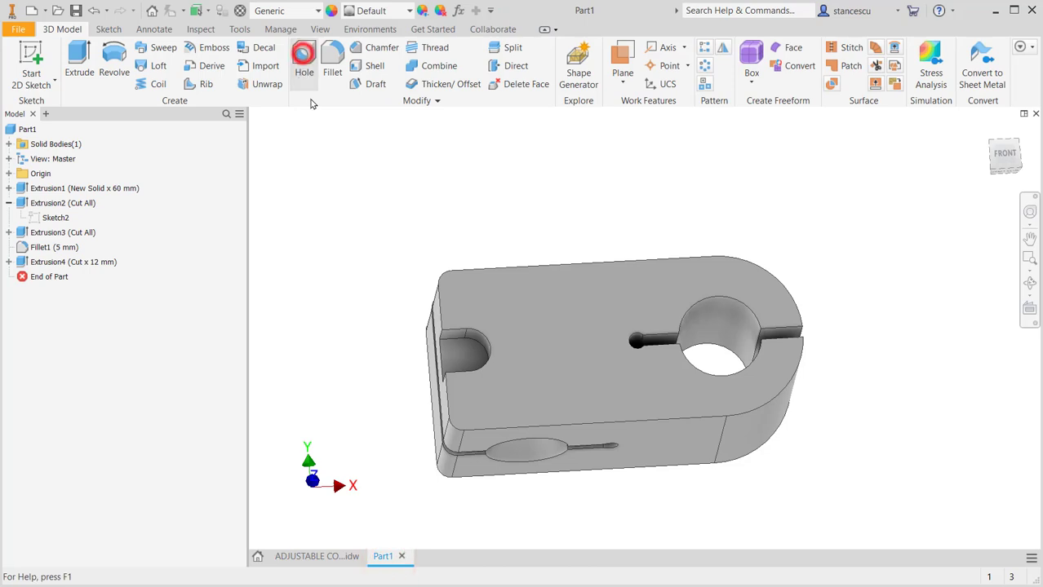
Add Hole1, a Ø10 mm Through All hole concentric with the R8 notch arc
{"action": "left_click", "coordinate": [303, 55]}
{"action": "scroll", "coordinate": [572, 377], "scroll_direction": "down", "scroll_amount": 3}
{"action": "scroll", "coordinate": [712, 378], "scroll_direction": "down", "scroll_amount": 3}
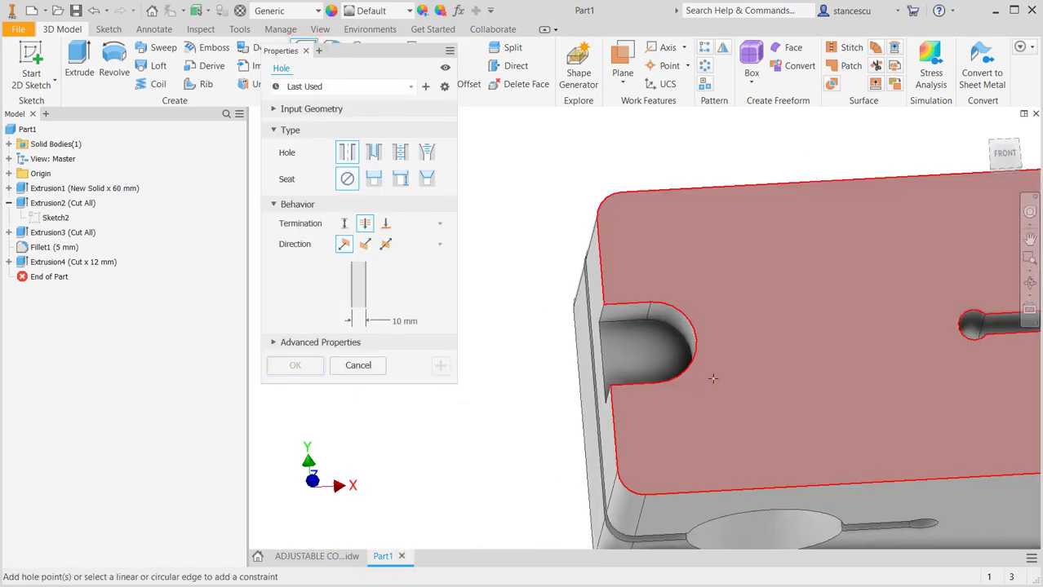
{"action": "left_click", "coordinate": [633, 357]}
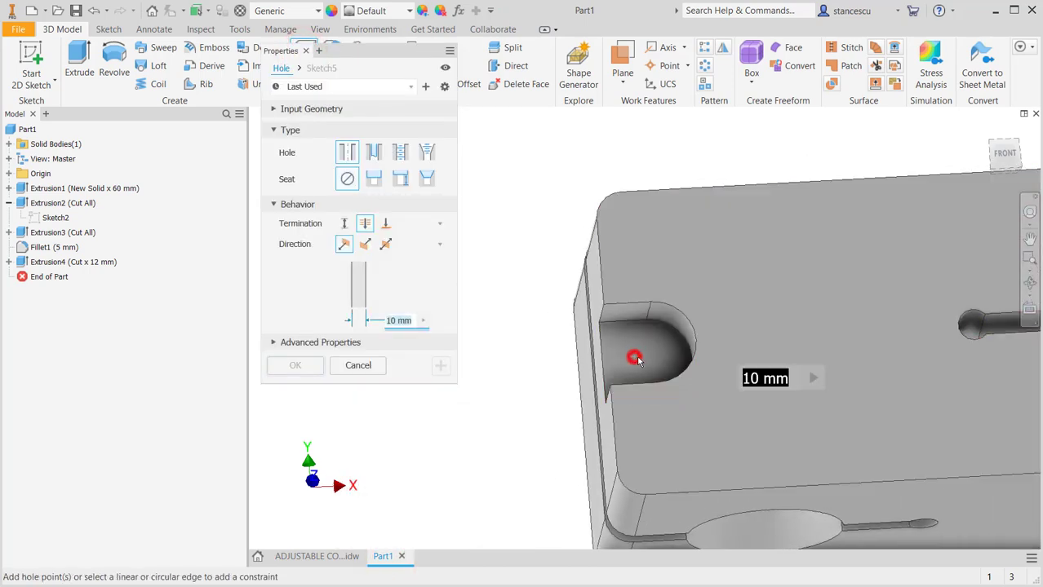
{"action": "left_click", "coordinate": [682, 326]}
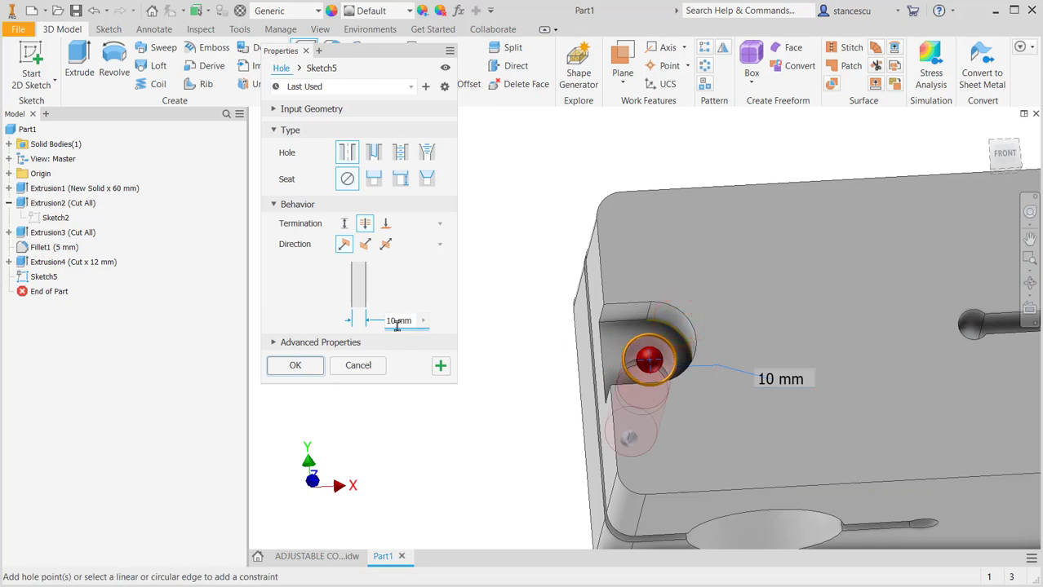
{"action": "left_click", "coordinate": [296, 366]}
{"action": "middle_click_drag", "start_coordinate": [391, 349], "coordinate": [360, 296], "text": "shift"}
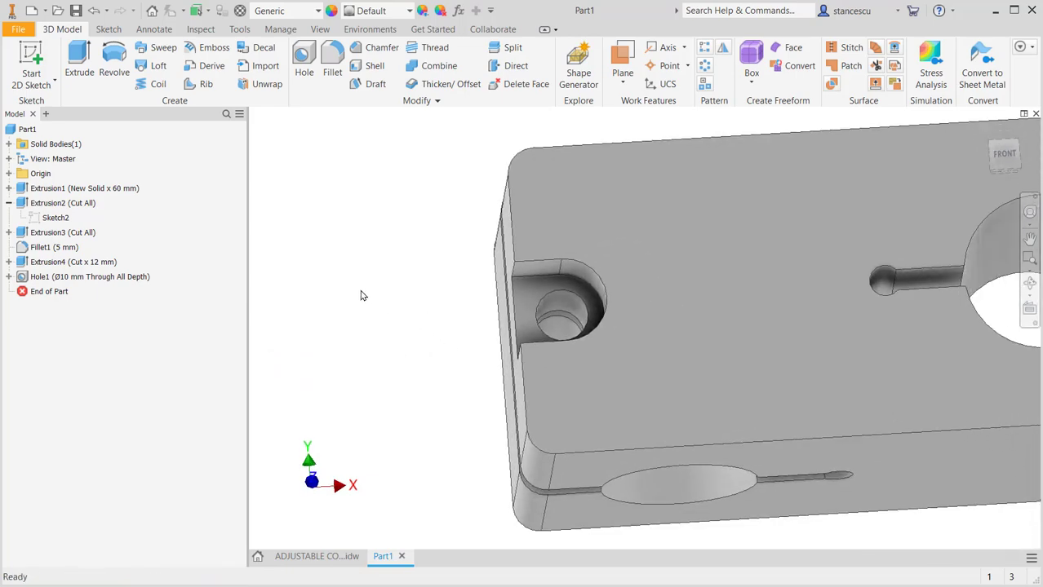
{"action": "key", "text": "F6"}
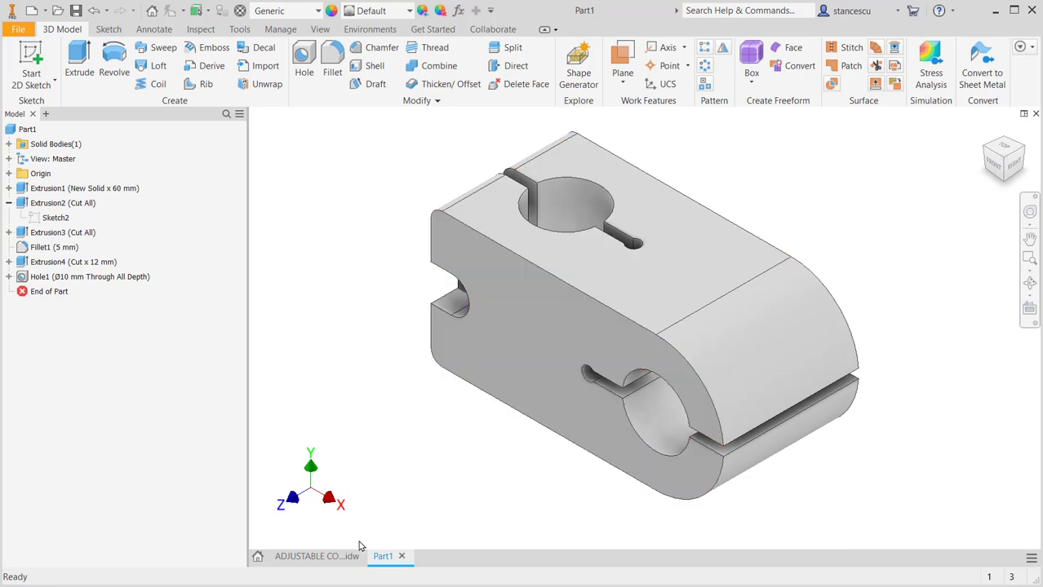
{"action": "left_click", "coordinate": [345, 553]}
{"action": "scroll", "coordinate": [958, 465], "scroll_direction": "up", "scroll_amount": 5}
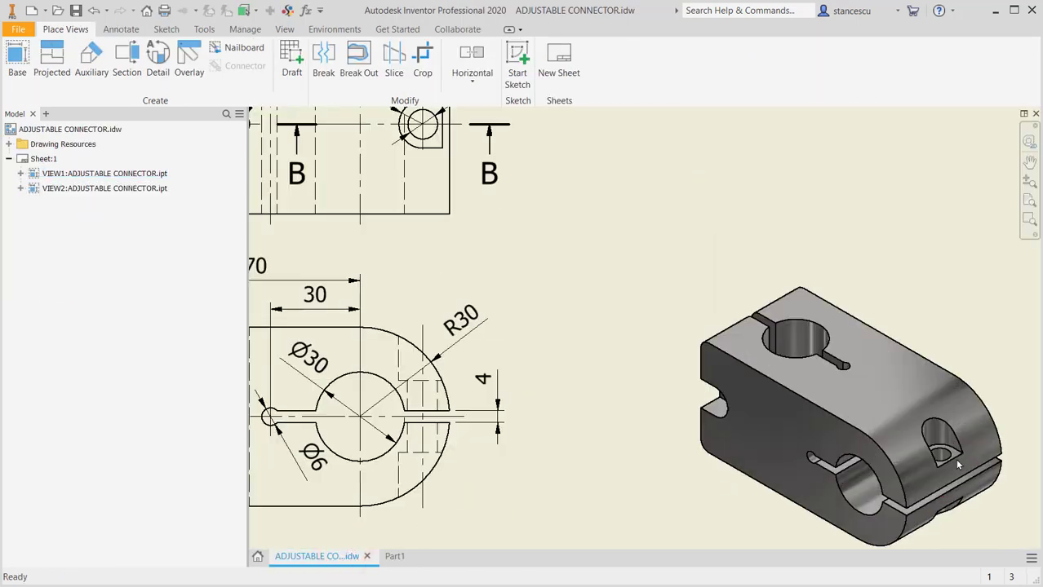
{"action": "middle_click_drag", "start_coordinate": [938, 454], "coordinate": [917, 382]}
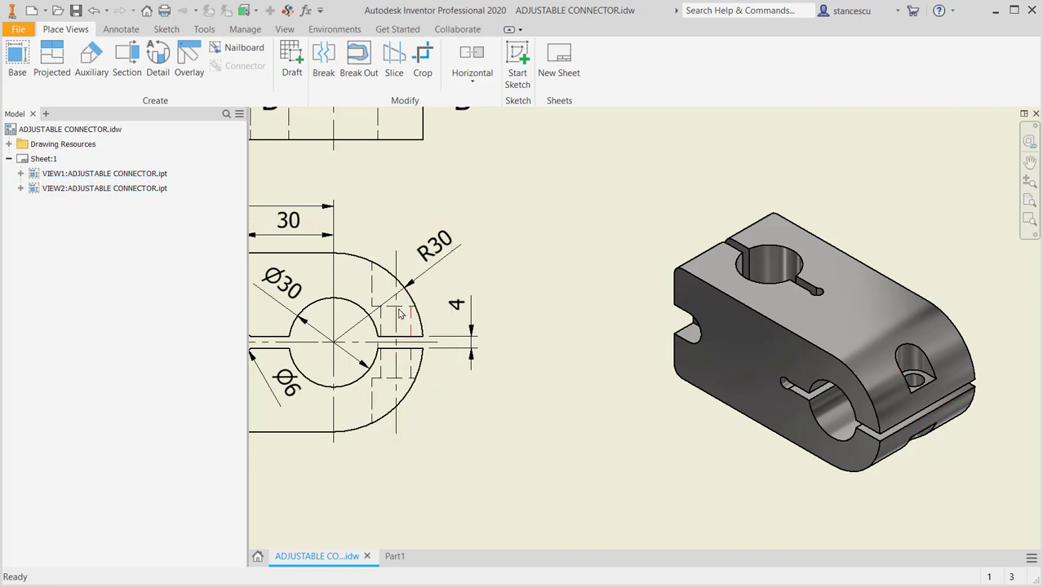
{"action": "scroll", "coordinate": [510, 341], "scroll_direction": "down", "scroll_amount": 3}
{"action": "middle_click_drag", "start_coordinate": [512, 342], "coordinate": [640, 366]}
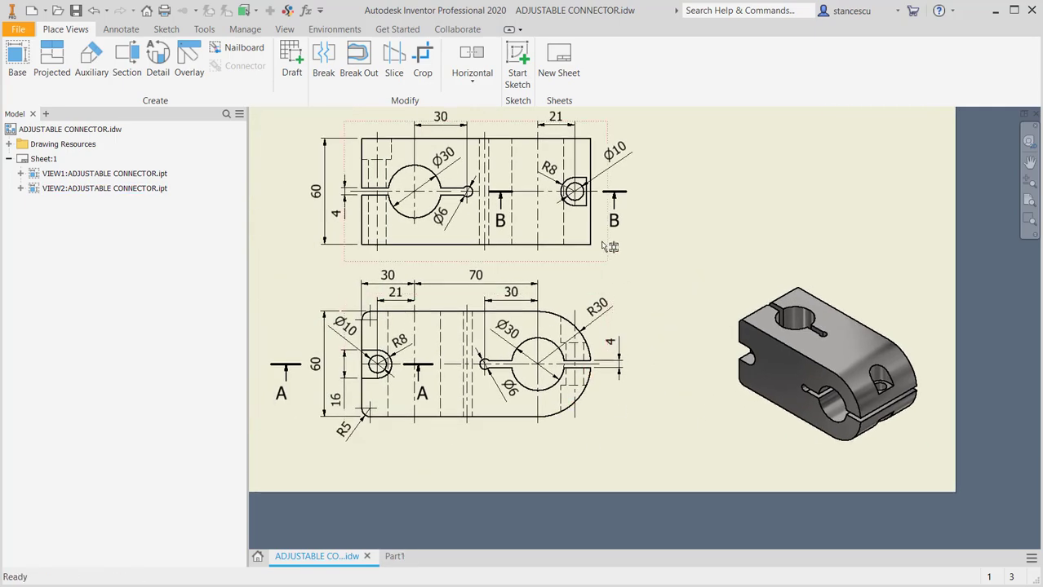
{"action": "middle_click_drag", "start_coordinate": [645, 235], "coordinate": [644, 436]}
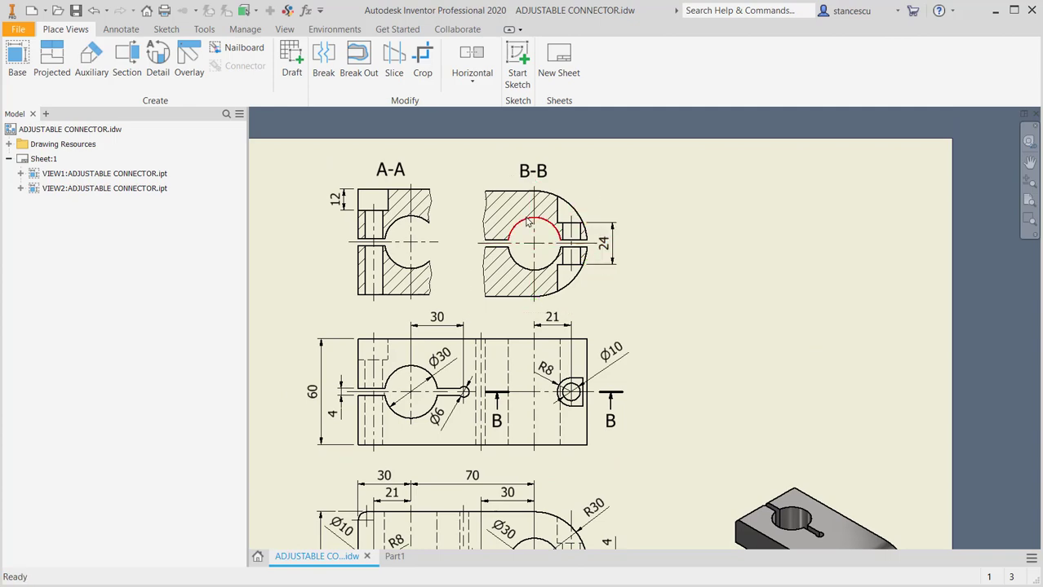
{"action": "middle_click_drag", "start_coordinate": [692, 337], "coordinate": [738, 167]}
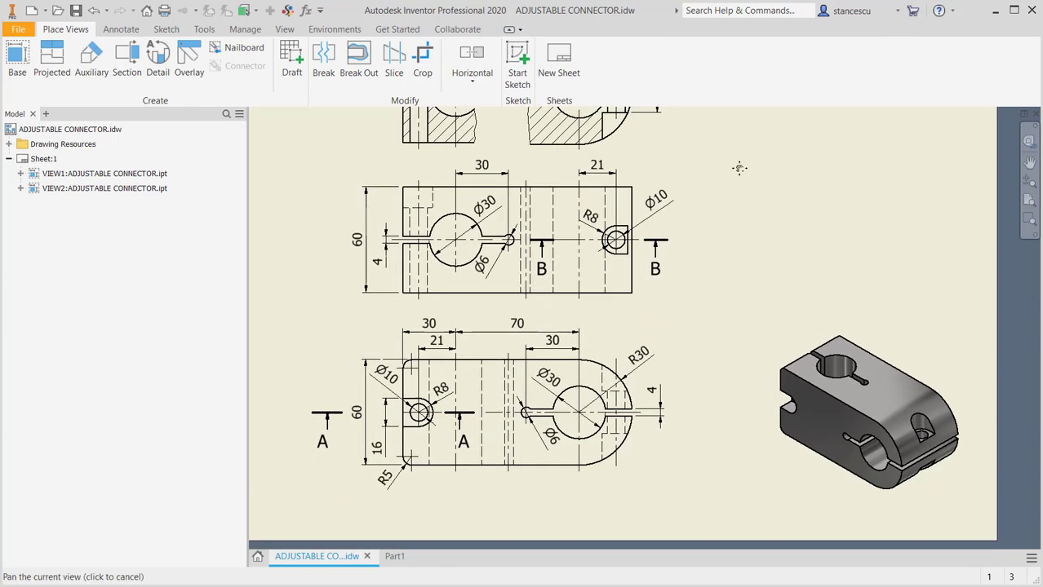
{"action": "left_click", "coordinate": [391, 557]}
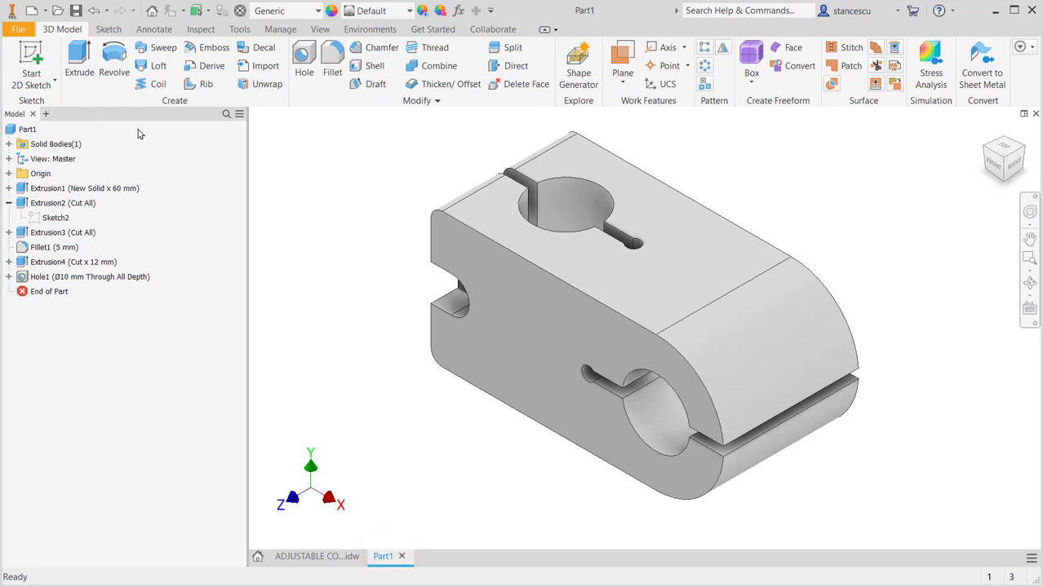
Create Work Plane1 offset 24/2 mm from the XZ Plane, midway through the block
{"action": "left_click", "coordinate": [624, 57]}
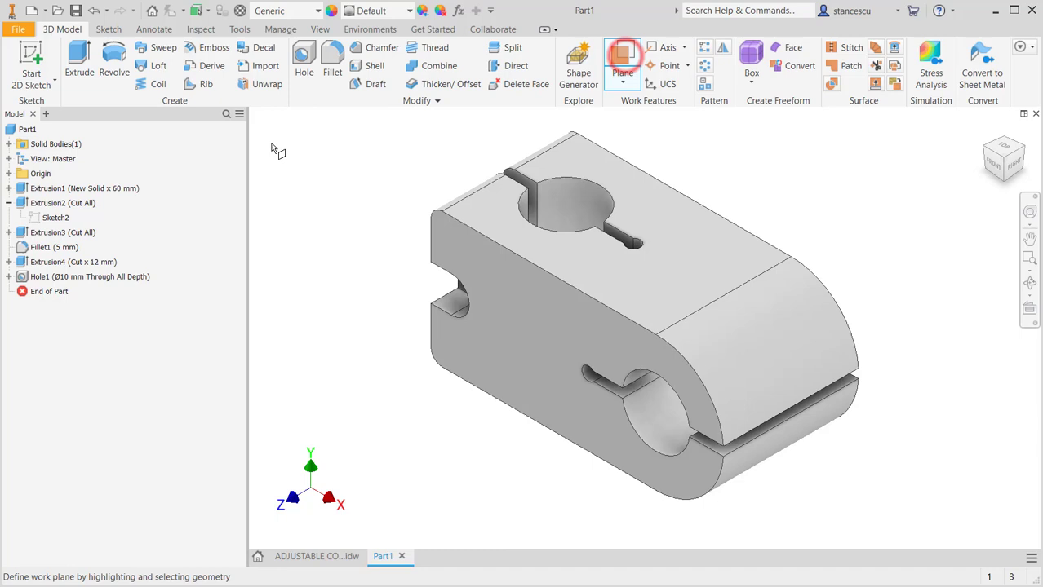
{"action": "left_click", "coordinate": [9, 174]}
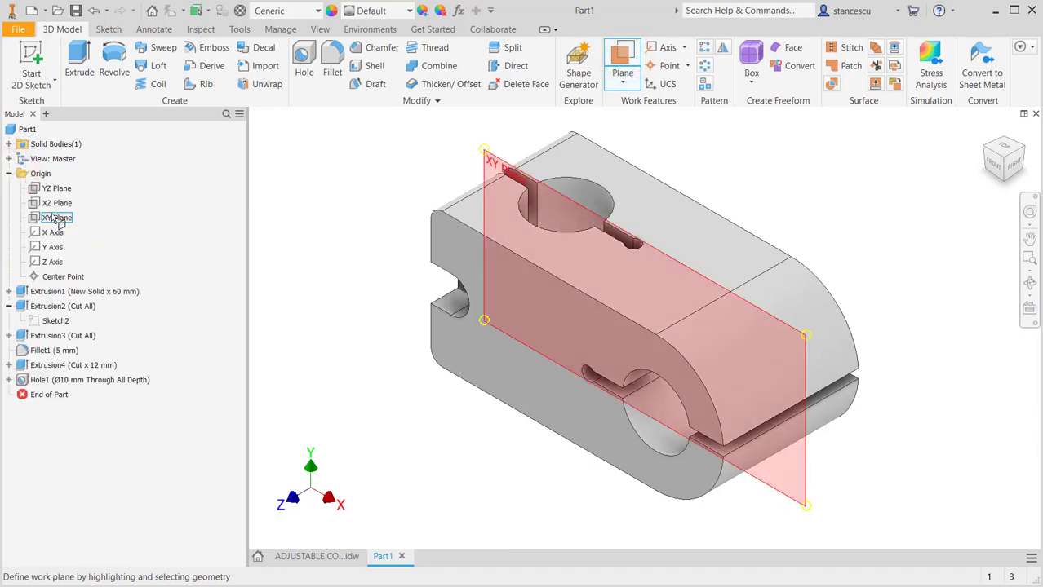
{"action": "left_click", "coordinate": [57, 203]}
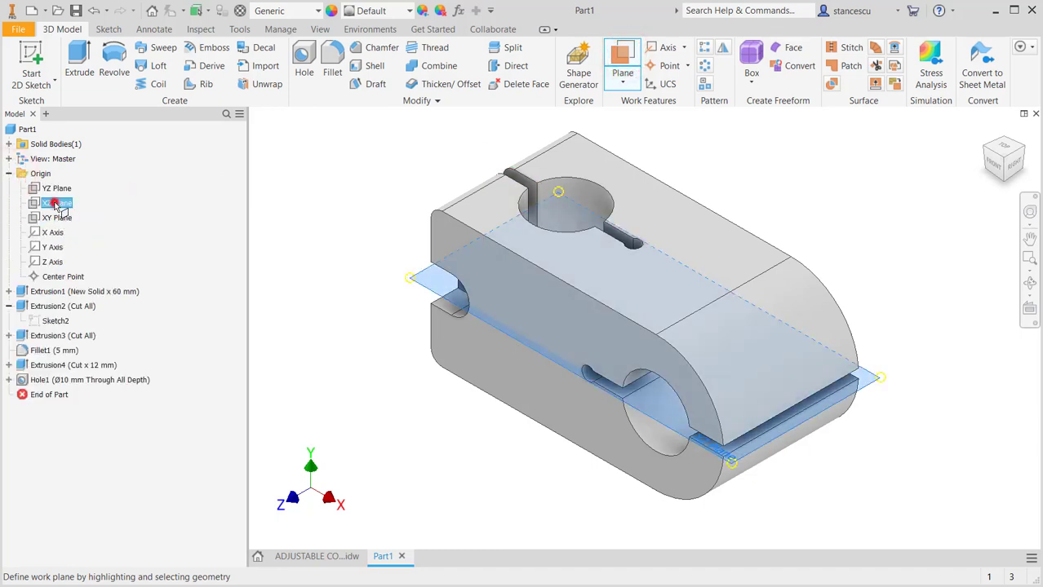
{"action": "left_click", "coordinate": [880, 382]}
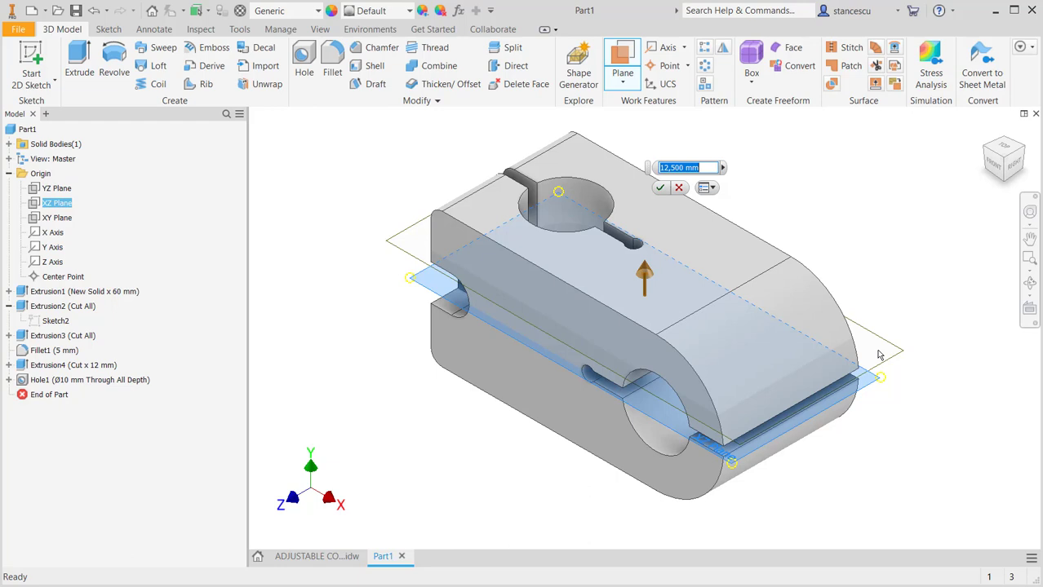
{"action": "type", "text": "24/2"}
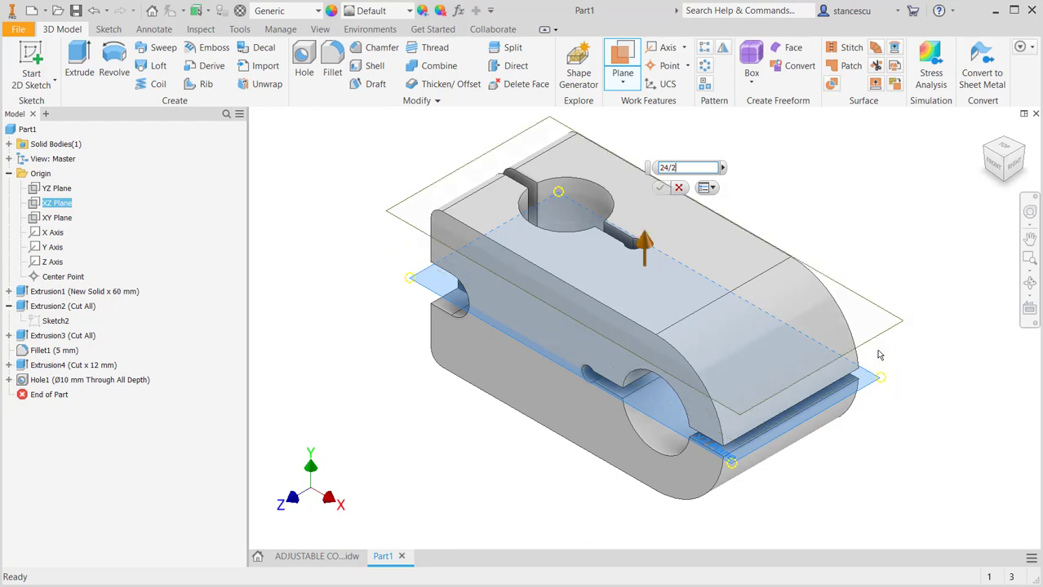
{"action": "key", "text": "Return"}
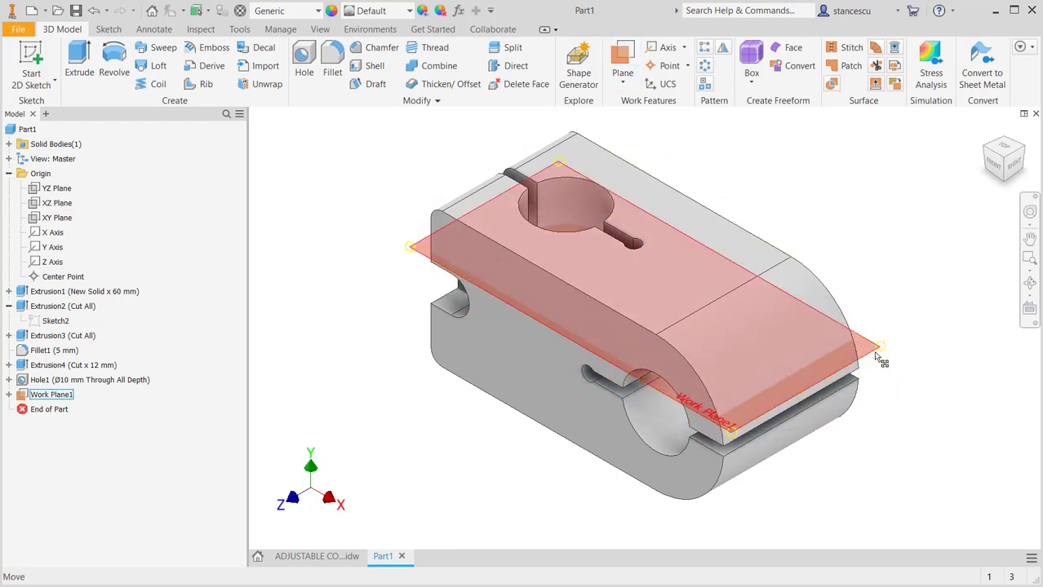
{"action": "left_click", "coordinate": [879, 352]}
Start a sketch on Work Plane1, slice the view, and project the block's right edge
{"action": "left_click", "coordinate": [905, 344]}
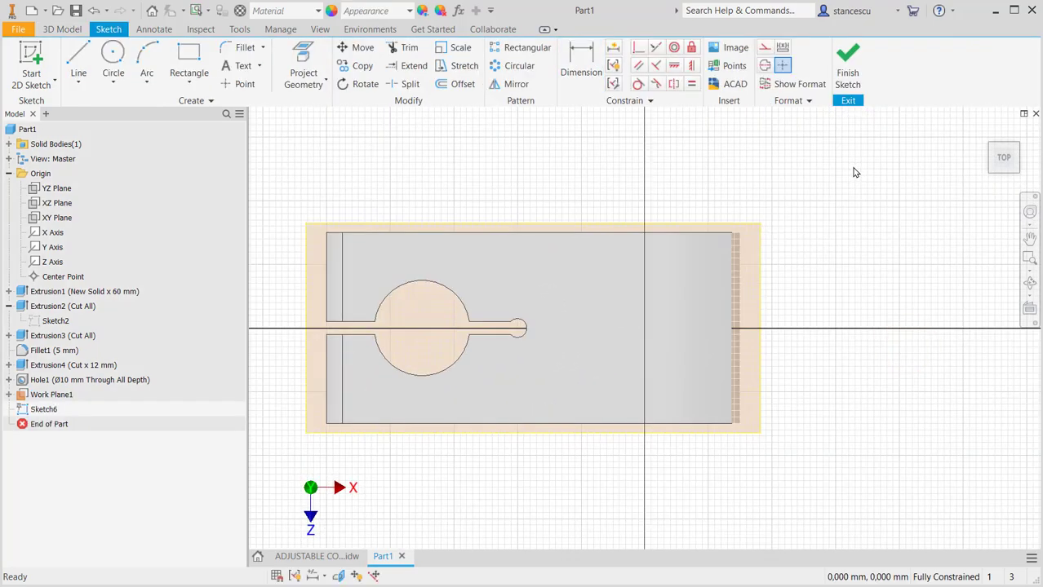
{"action": "key", "text": "F7"}
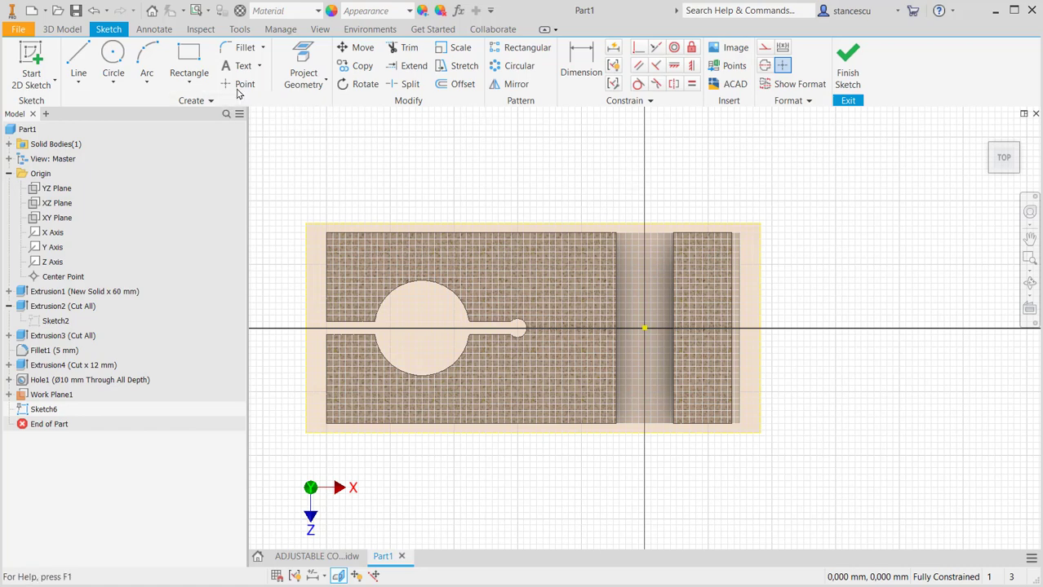
{"action": "left_click", "coordinate": [303, 79]}
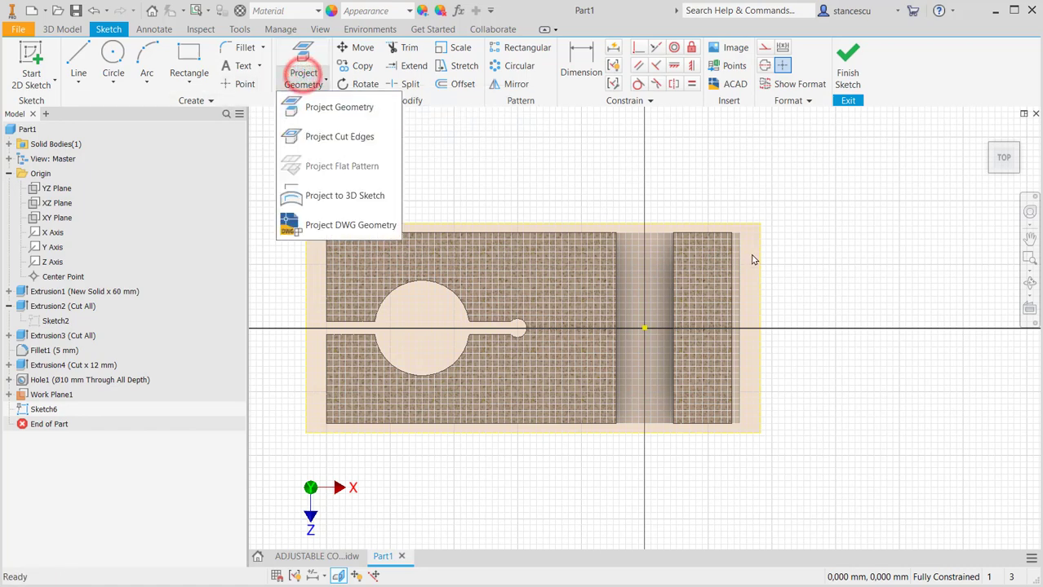
{"action": "left_click", "coordinate": [306, 55]}
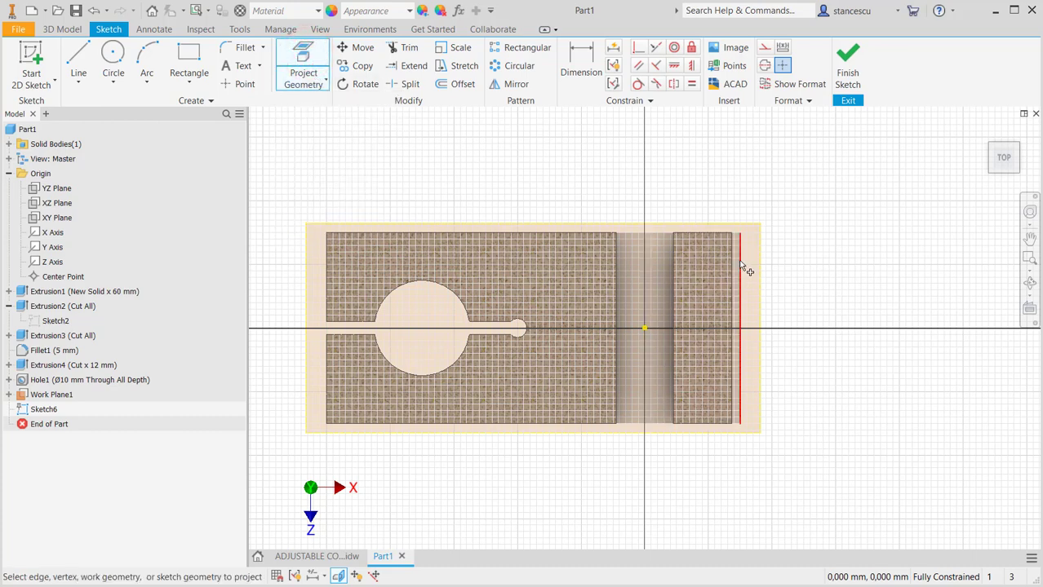
{"action": "left_click", "coordinate": [739, 261]}
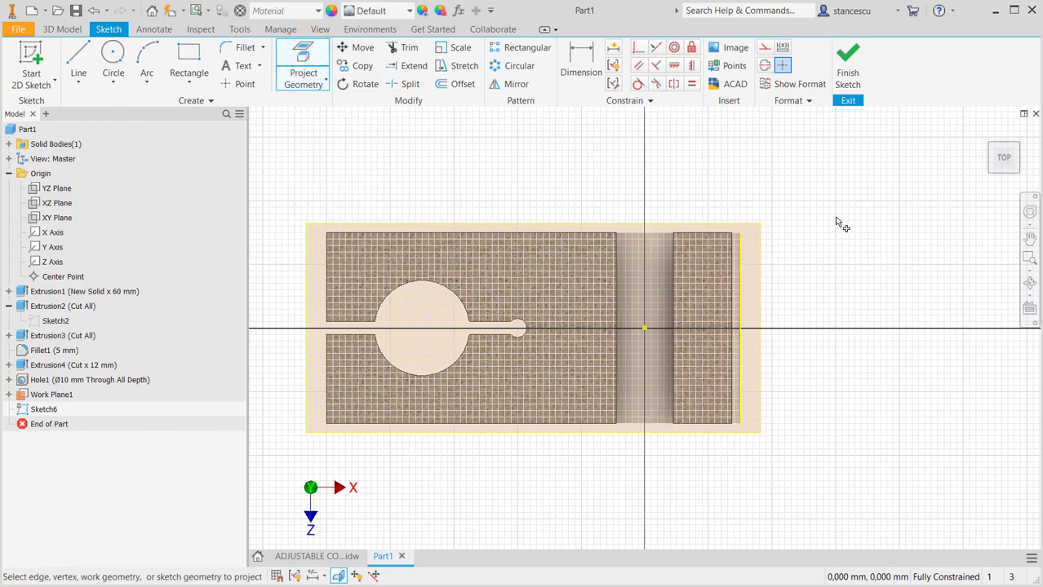
Draw the U-shaped slot outline: lines and a tangent arc closed along the right edge
{"action": "left_click", "coordinate": [79, 59]}
{"action": "scroll", "coordinate": [677, 351], "scroll_direction": "down", "scroll_amount": 4}
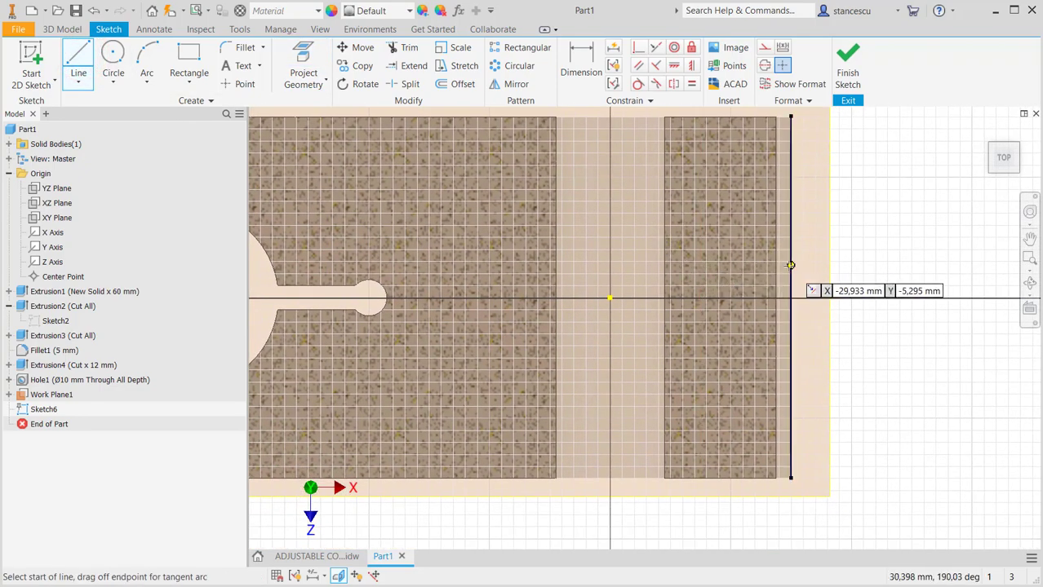
{"action": "left_click", "coordinate": [790, 265]}
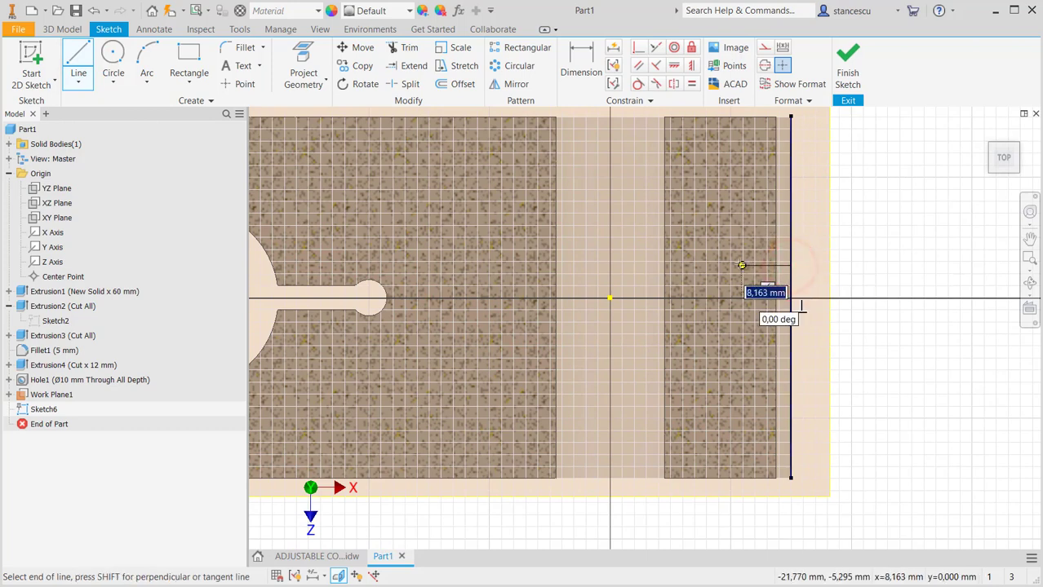
{"action": "mouse_move", "coordinate": [739, 265]}
{"action": "left_mouse_down"}
{"action": "mouse_move", "coordinate": [716, 317]}
{"action": "mouse_move", "coordinate": [739, 329]}
{"action": "left_mouse_up"}
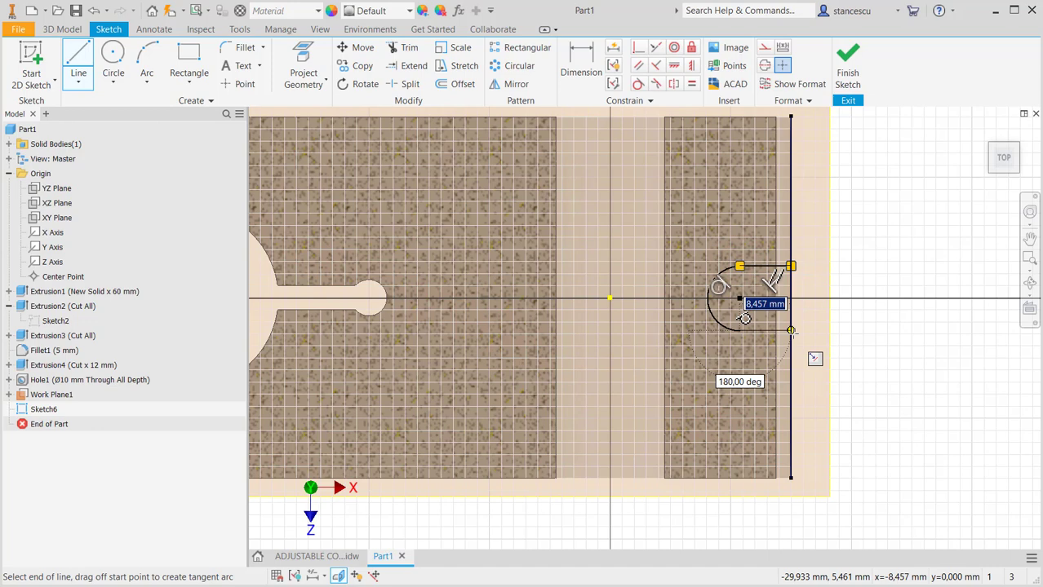
{"action": "left_click", "coordinate": [791, 330]}
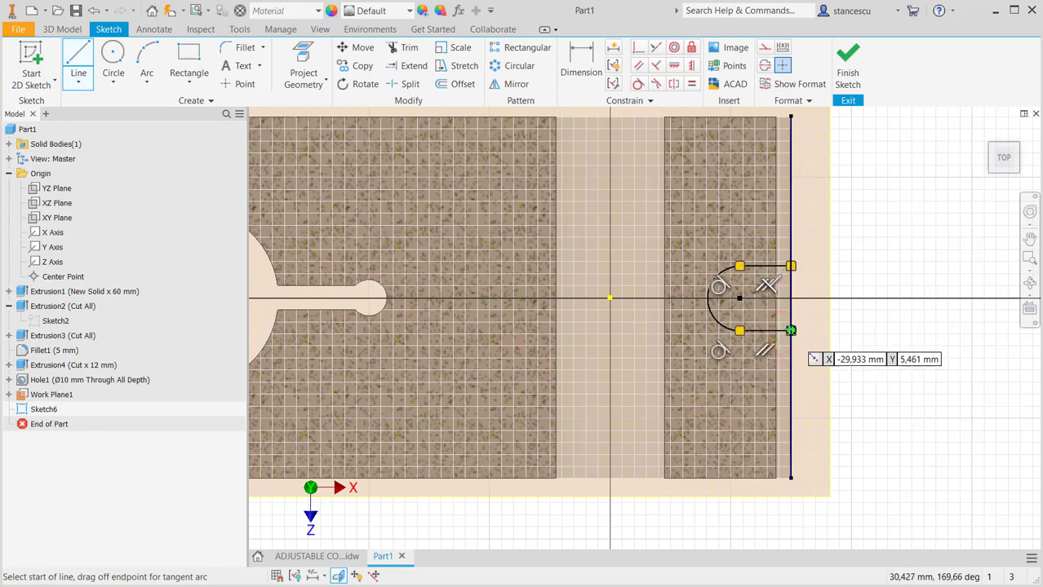
{"action": "left_click", "coordinate": [789, 331]}
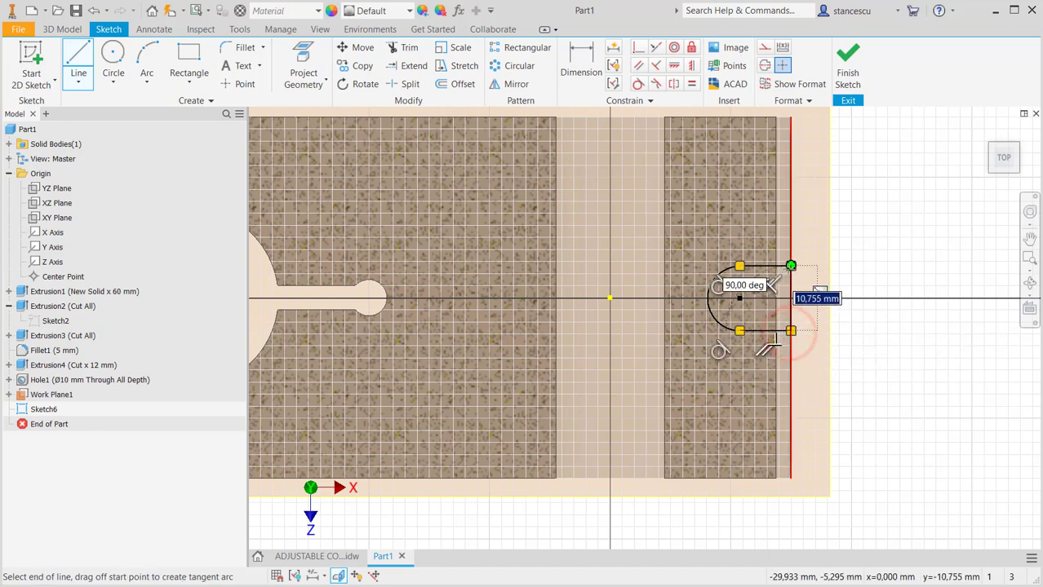
{"action": "left_click", "coordinate": [790, 266]}
{"action": "key", "text": "Escape"}
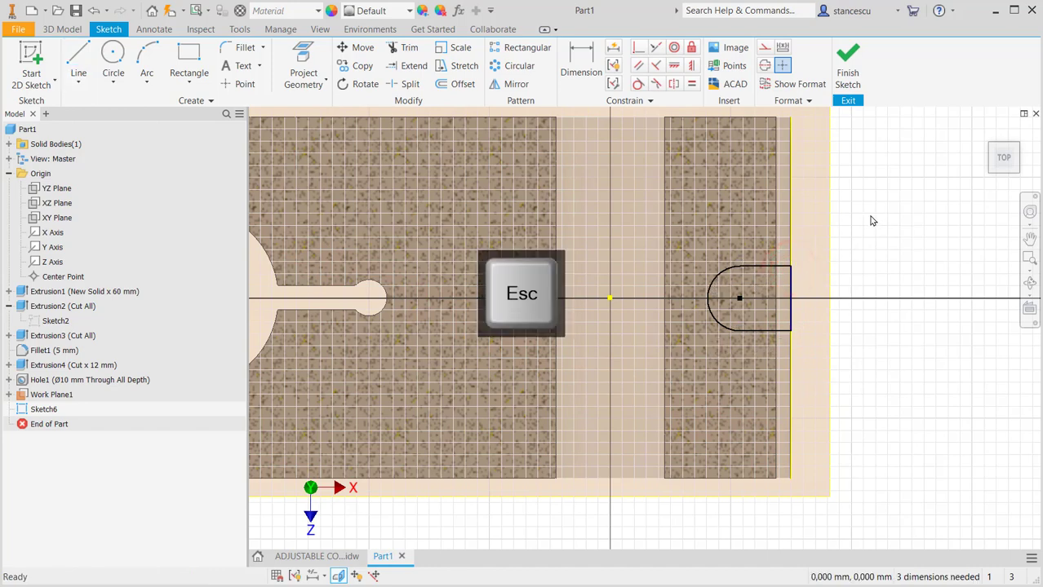
Dimension the slot arc to radius R8, checking sizes against the drawing
{"action": "left_click", "coordinate": [581, 61]}
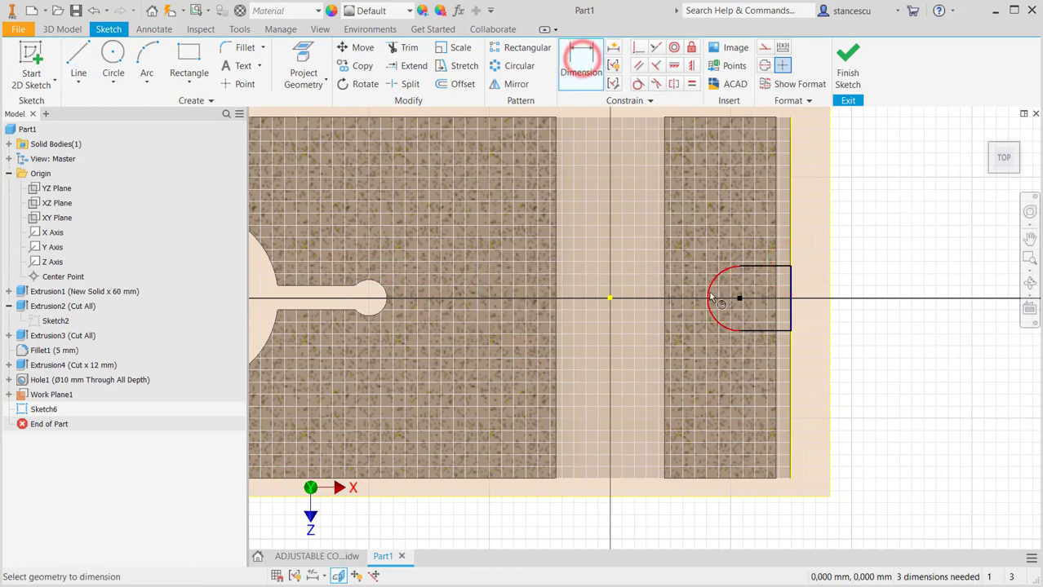
{"action": "left_click", "coordinate": [711, 296]}
{"action": "left_click", "coordinate": [668, 243]}
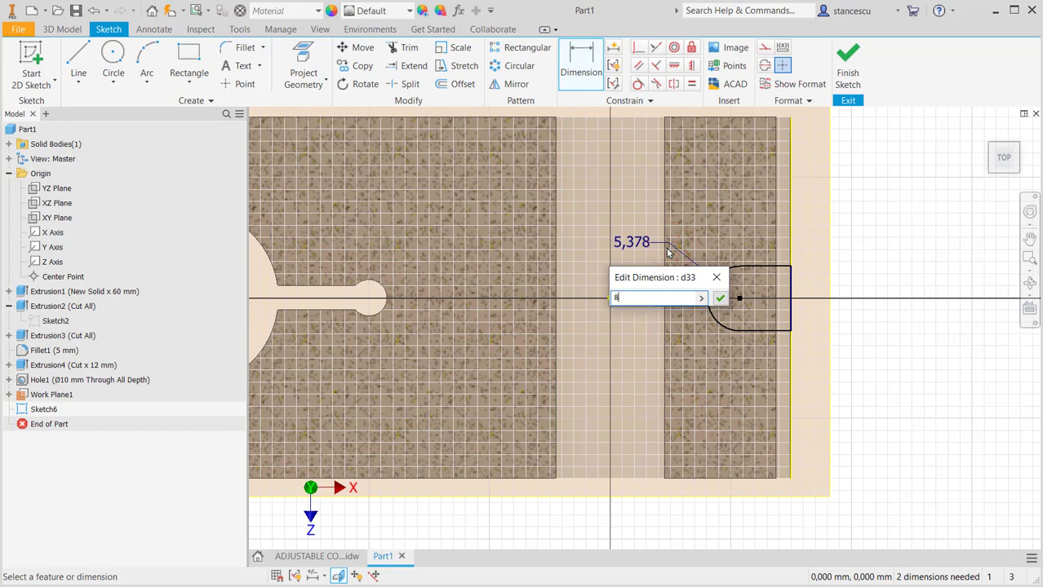
{"action": "key", "text": "Return"}
{"action": "left_click", "coordinate": [300, 556]}
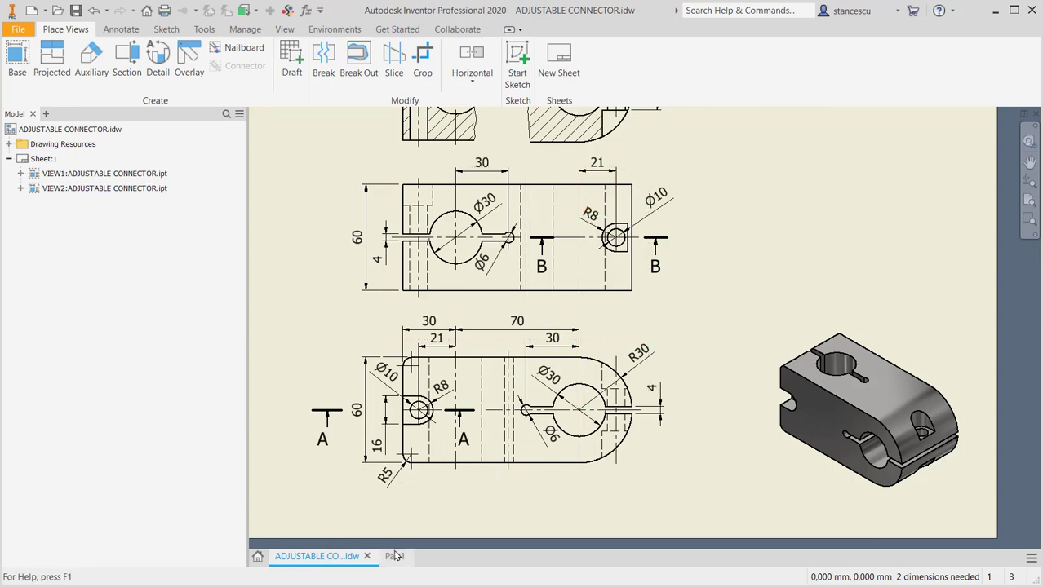
{"action": "left_click", "coordinate": [394, 556]}
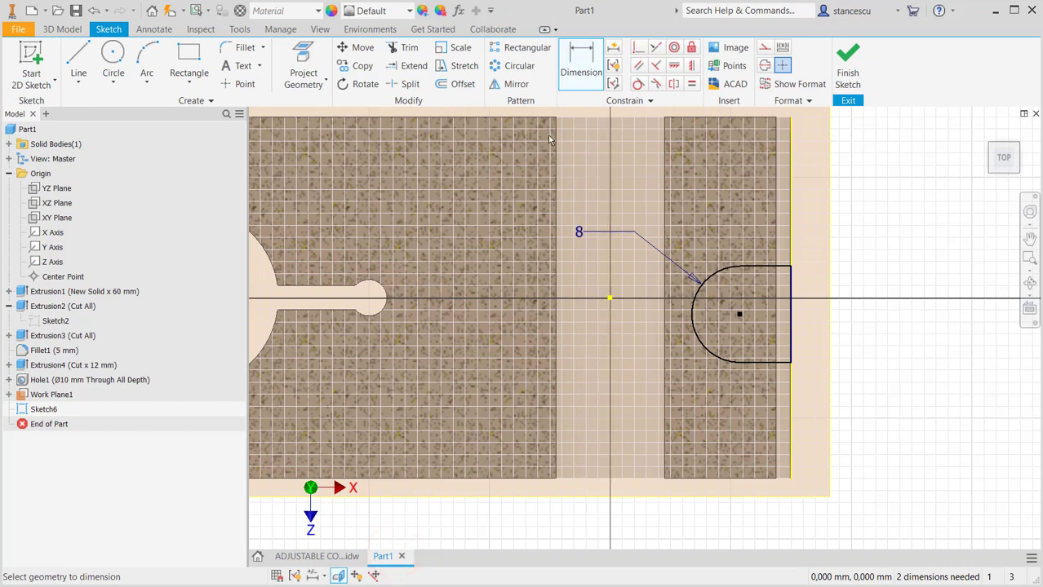
Align the arc centre horizontally with the origin at 21 mm and finish Sketch6
{"action": "left_click", "coordinate": [674, 67]}
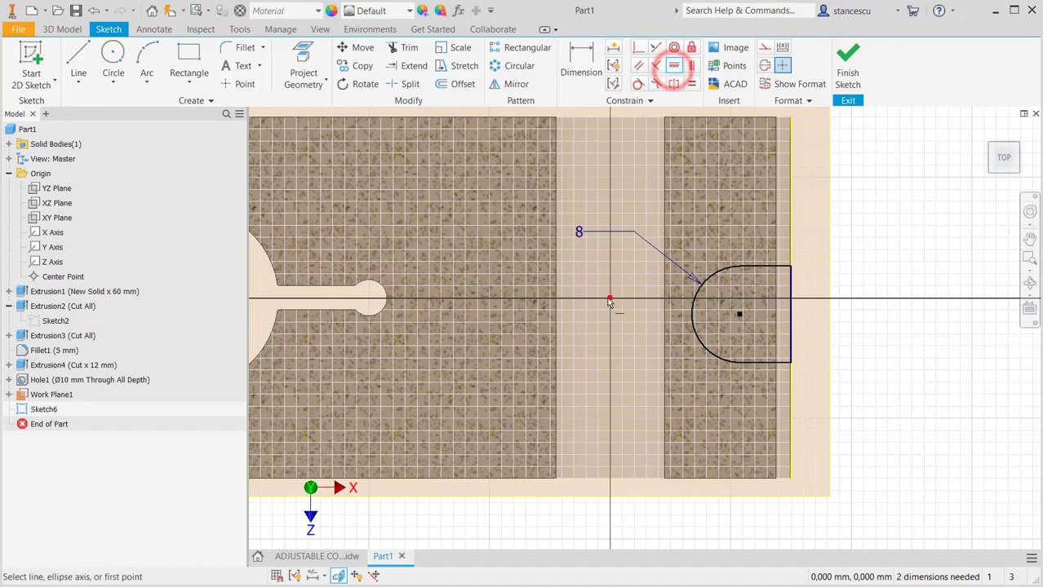
{"action": "left_click", "coordinate": [610, 299]}
{"action": "left_click", "coordinate": [739, 316]}
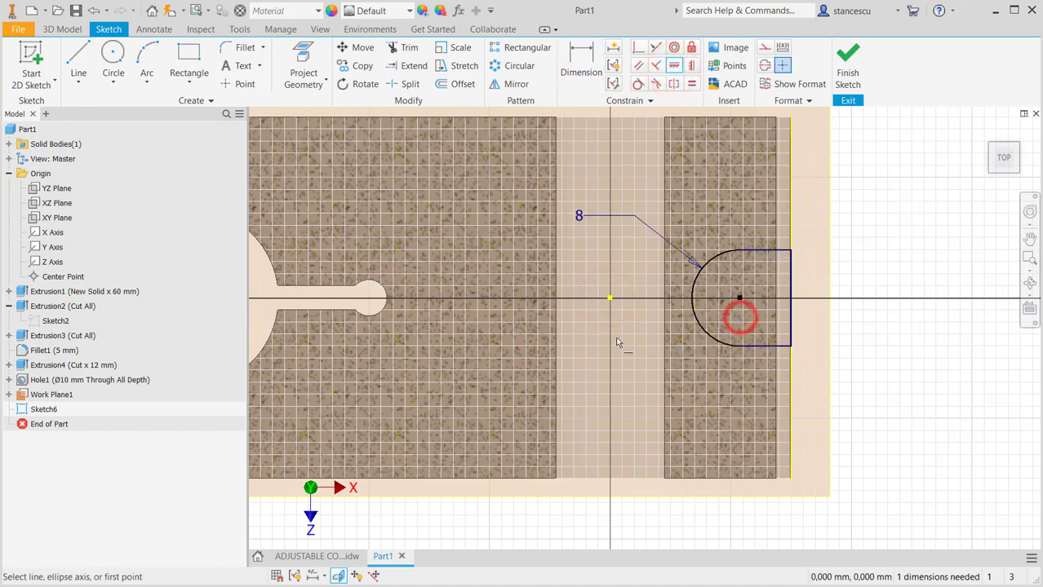
{"action": "left_click", "coordinate": [579, 62]}
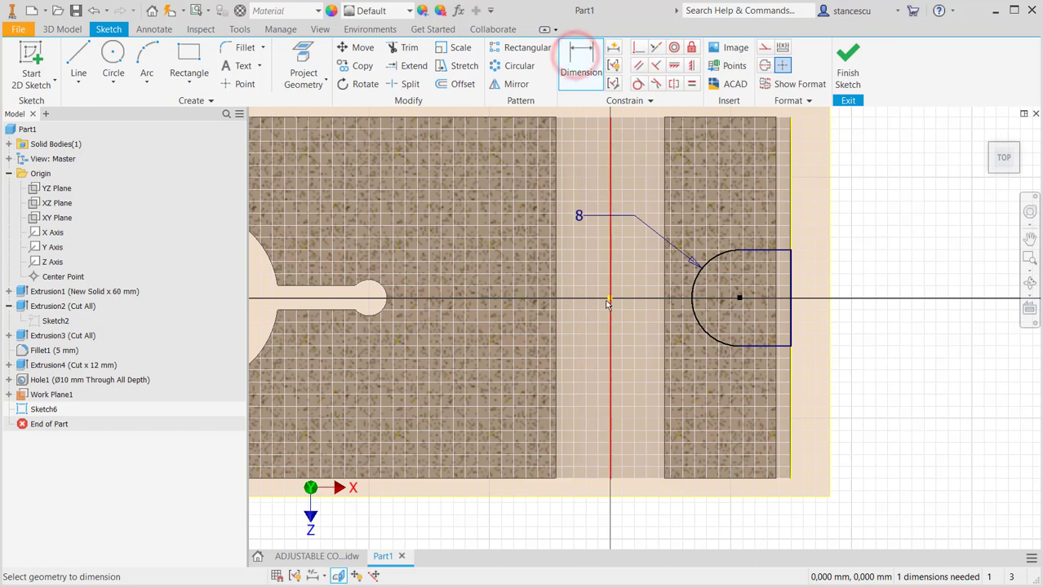
{"action": "left_click", "coordinate": [739, 298]}
{"action": "left_click", "coordinate": [710, 256]}
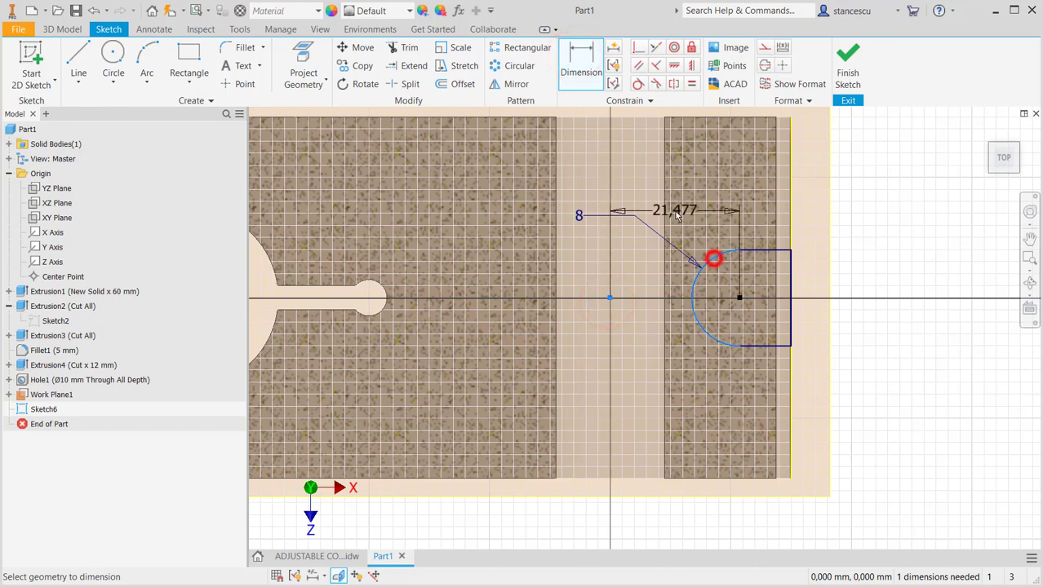
{"action": "left_click", "coordinate": [660, 161]}
{"action": "type", "text": "2"}
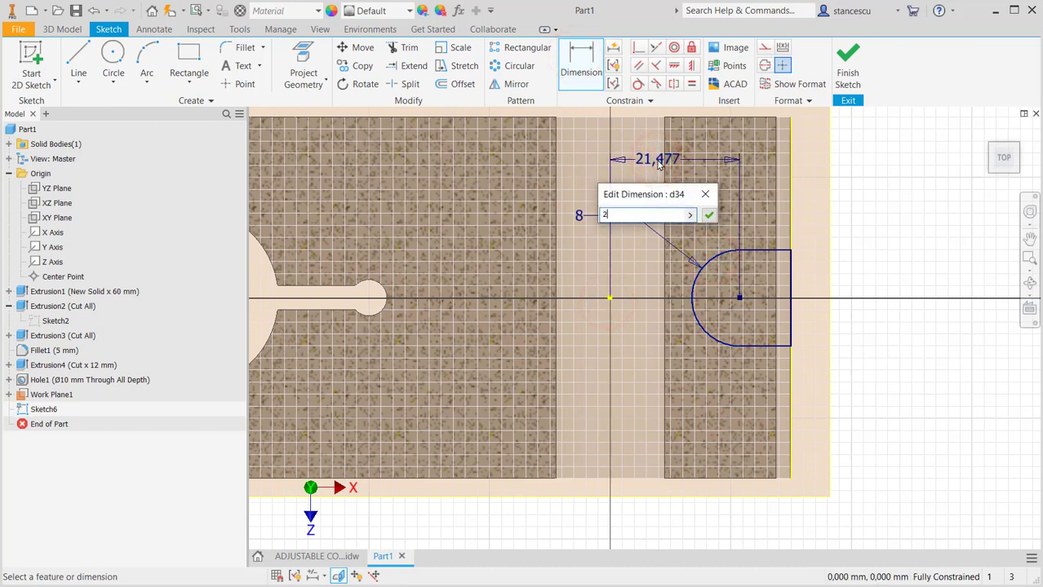
{"action": "type", "text": "1"}
{"action": "key", "text": "Return"}
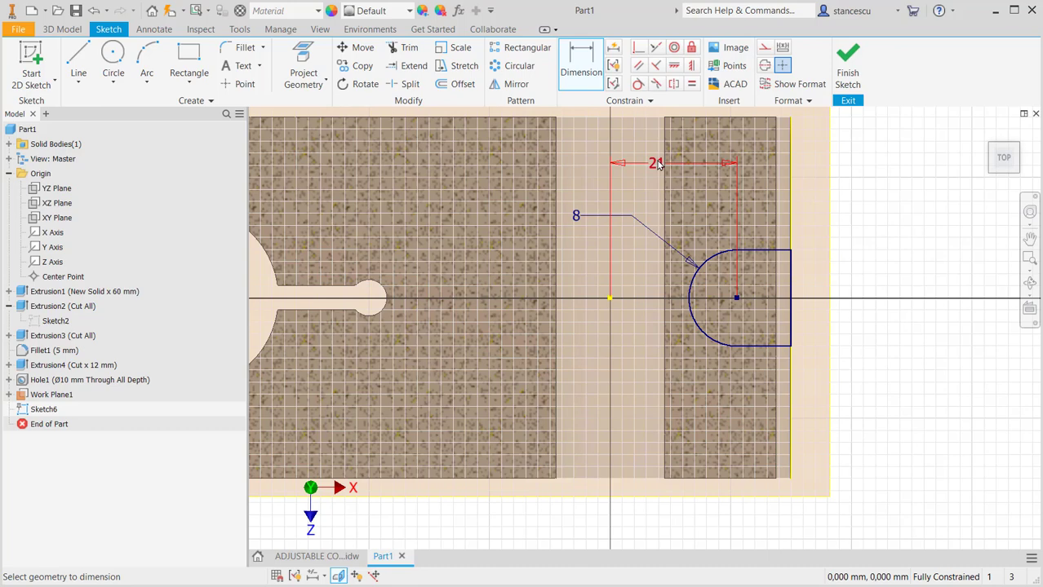
{"action": "left_click", "coordinate": [848, 61]}
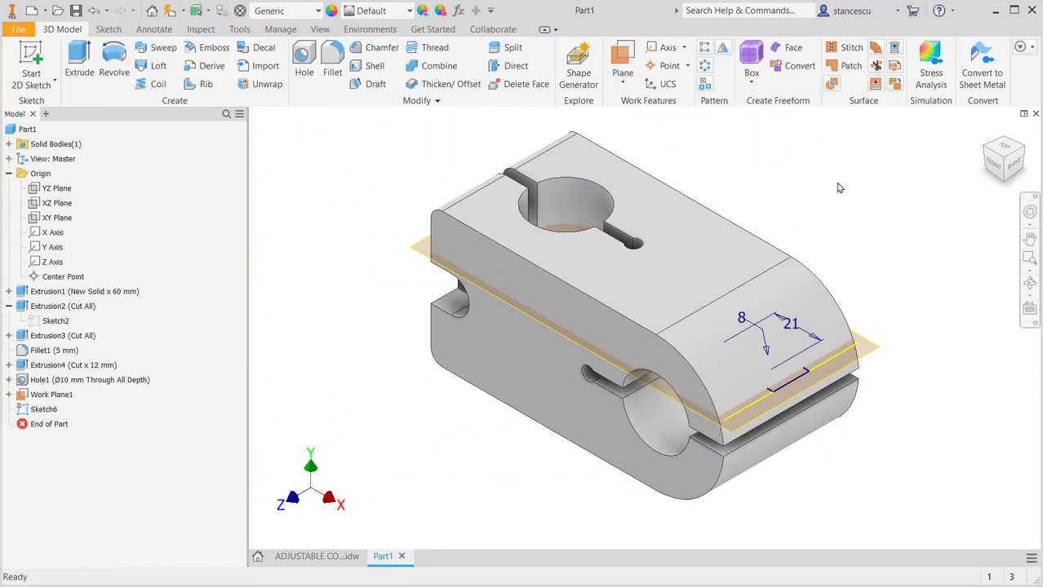
Cut the R8 slot profile upward Through All, creating Extrusion5
{"action": "left_click", "coordinate": [78, 57]}
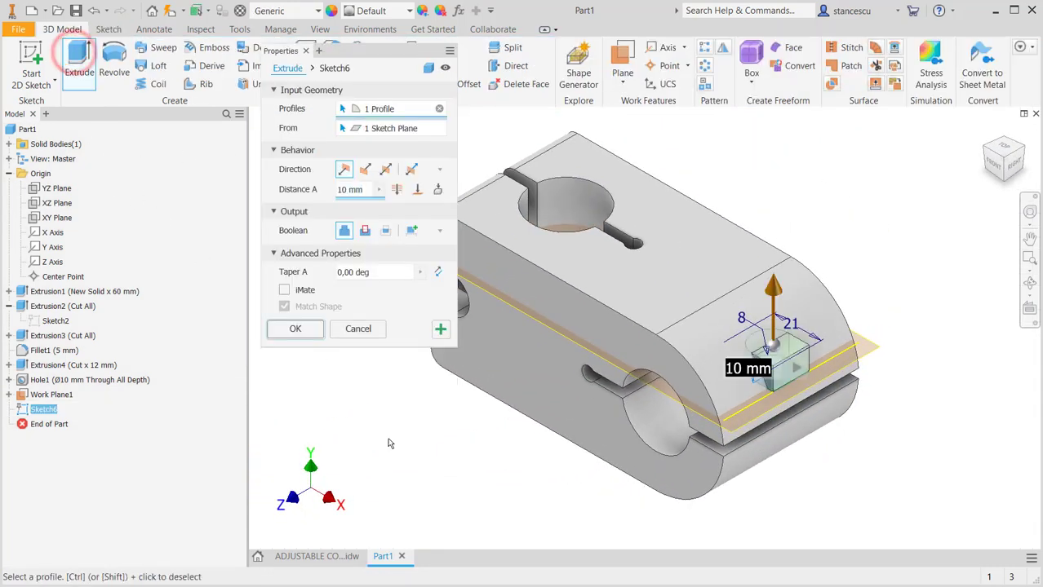
{"action": "left_click", "coordinate": [365, 231]}
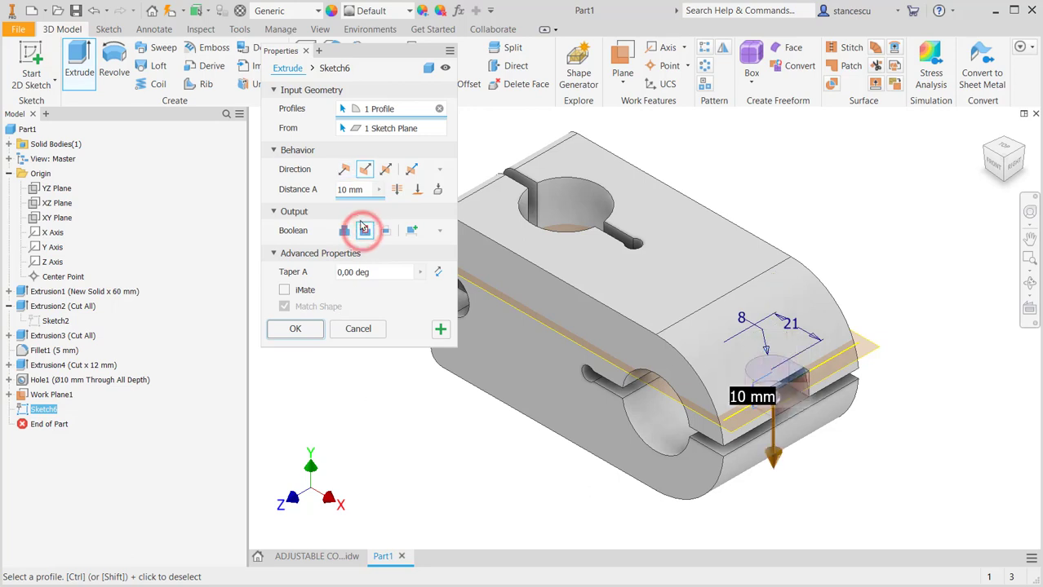
{"action": "left_click", "coordinate": [344, 170]}
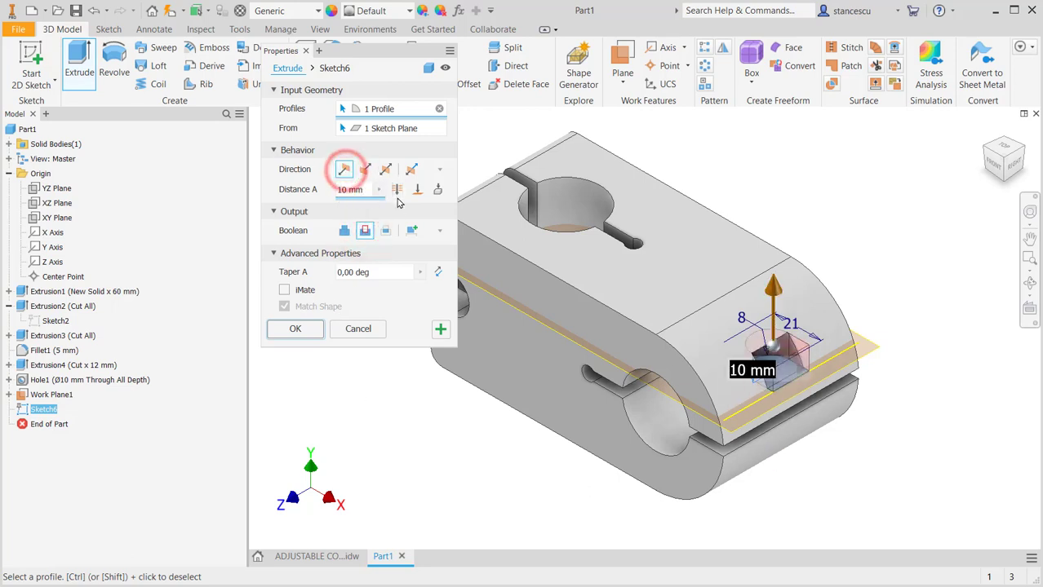
{"action": "left_click", "coordinate": [396, 189]}
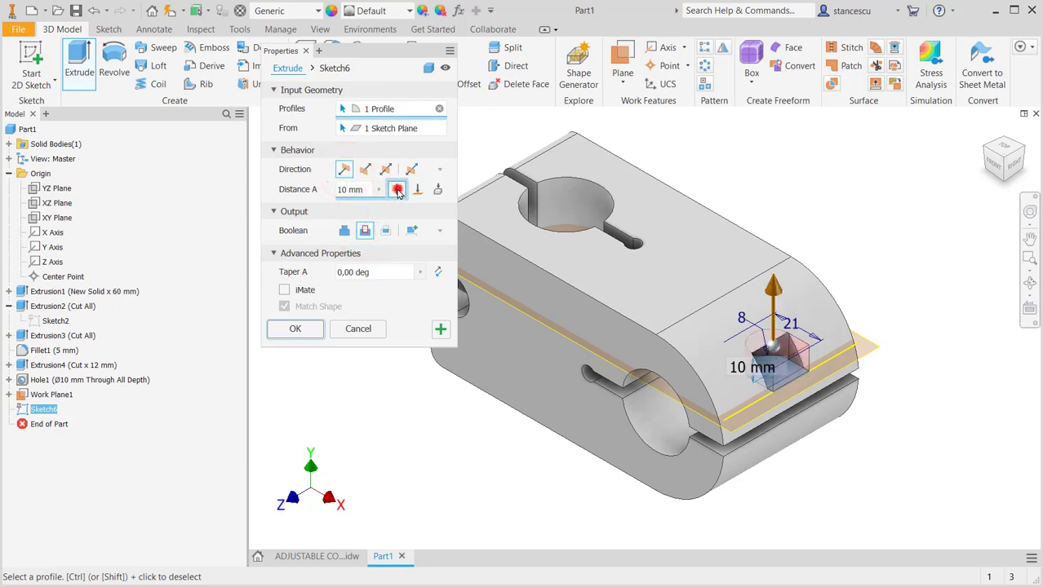
{"action": "left_click", "coordinate": [296, 329]}
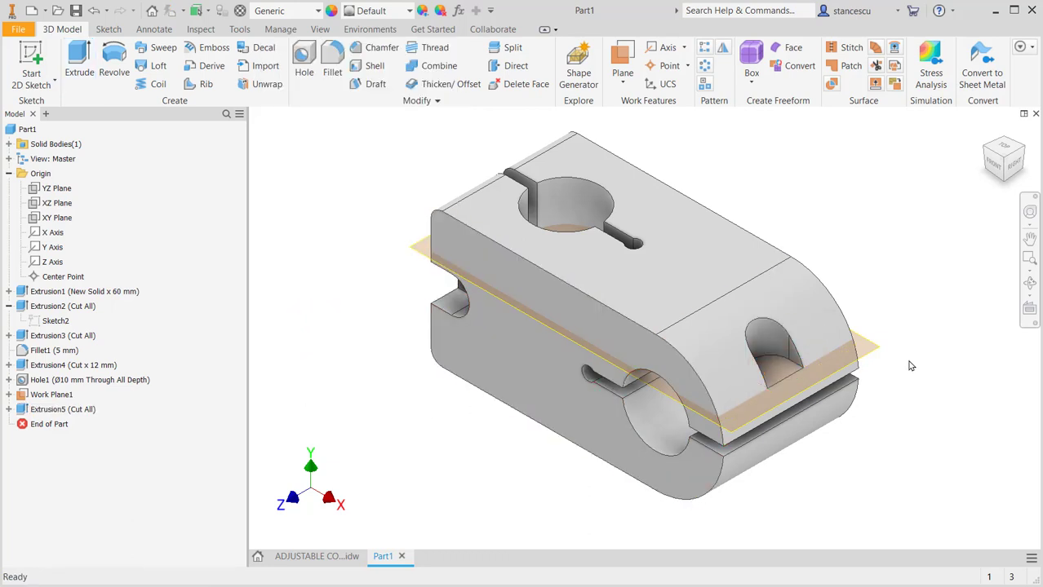
Hide Work Plane1 and mirror the Extrusion5 cut across the XZ Plane as Mirror1
{"action": "right_click", "coordinate": [878, 350]}
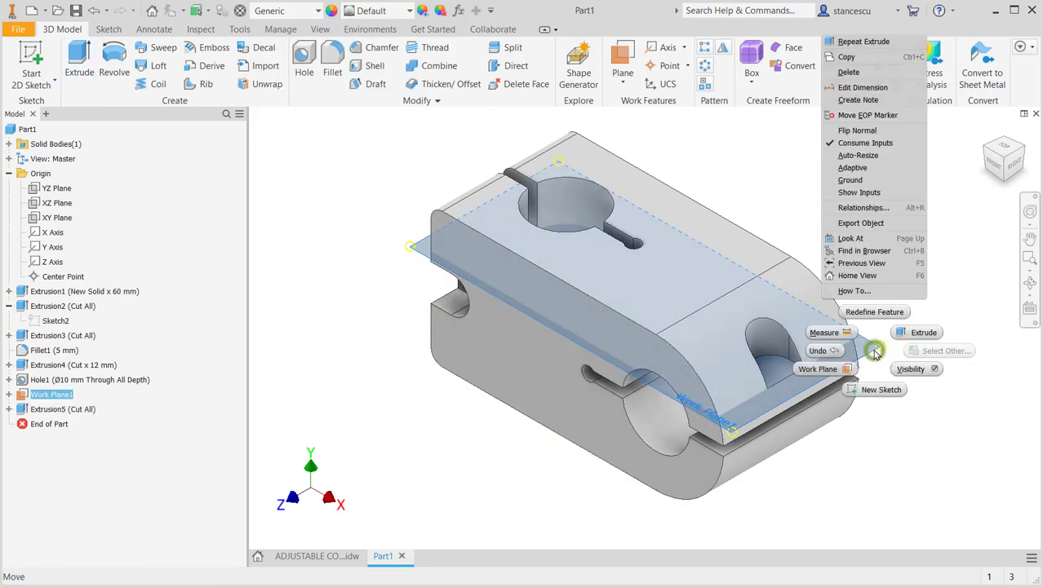
{"action": "left_click", "coordinate": [915, 370]}
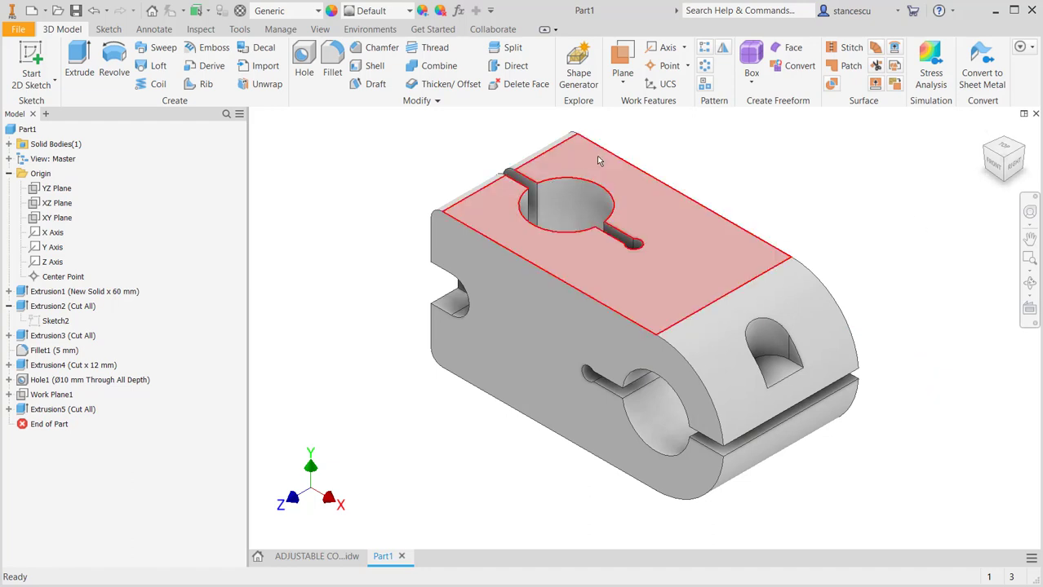
{"action": "left_click", "coordinate": [721, 48]}
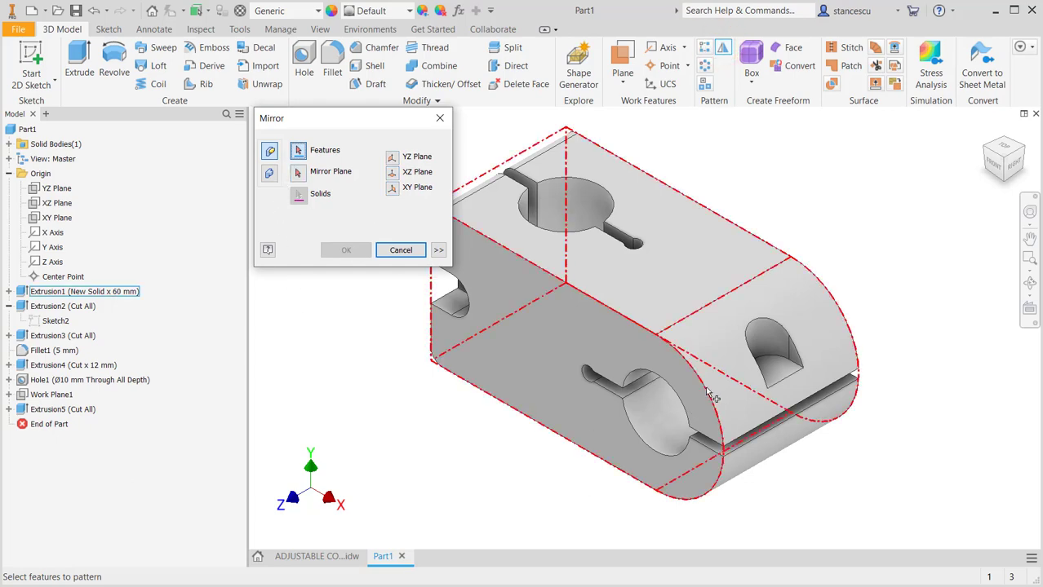
{"action": "left_click", "coordinate": [63, 409]}
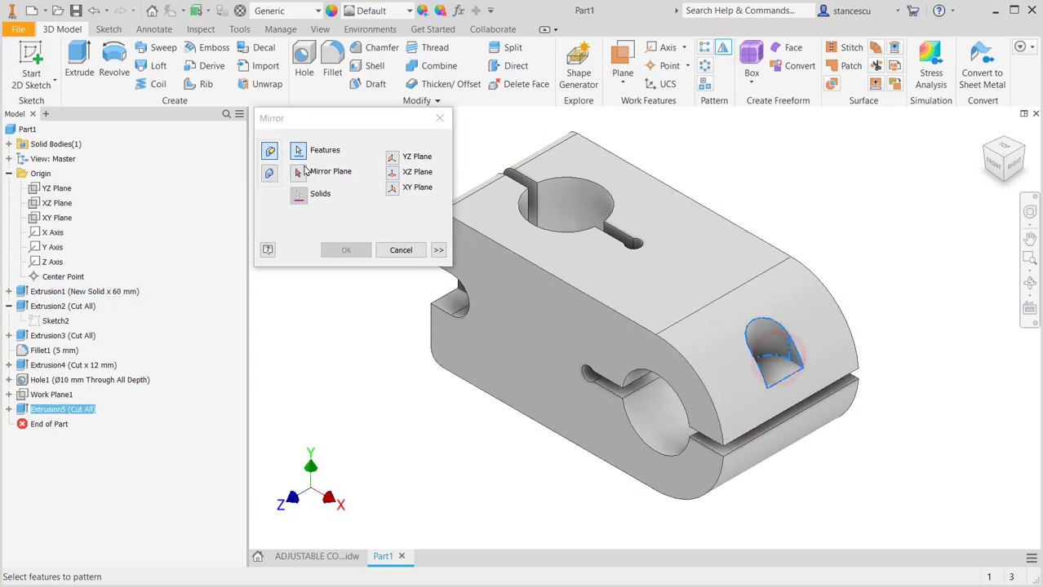
{"action": "left_click", "coordinate": [299, 172]}
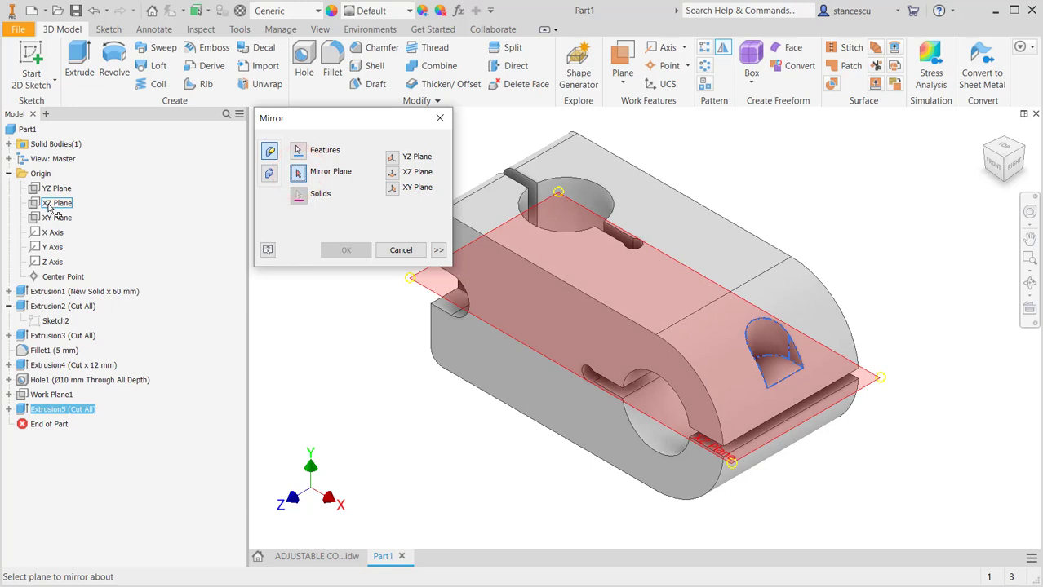
{"action": "left_click", "coordinate": [49, 204]}
{"action": "middle_click_drag", "start_coordinate": [889, 456], "coordinate": [892, 411], "text": "shift"}
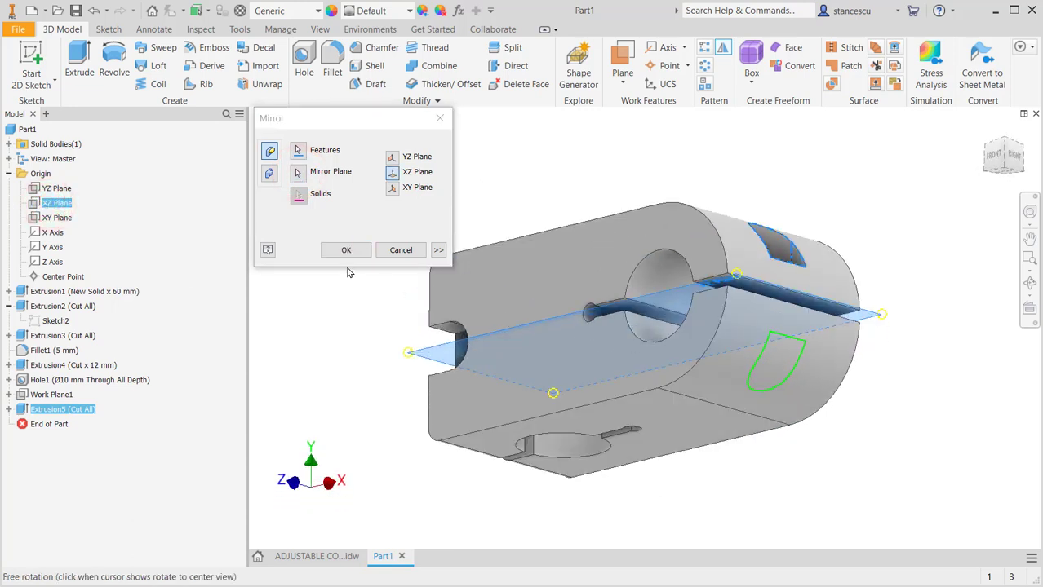
{"action": "left_click", "coordinate": [346, 252]}
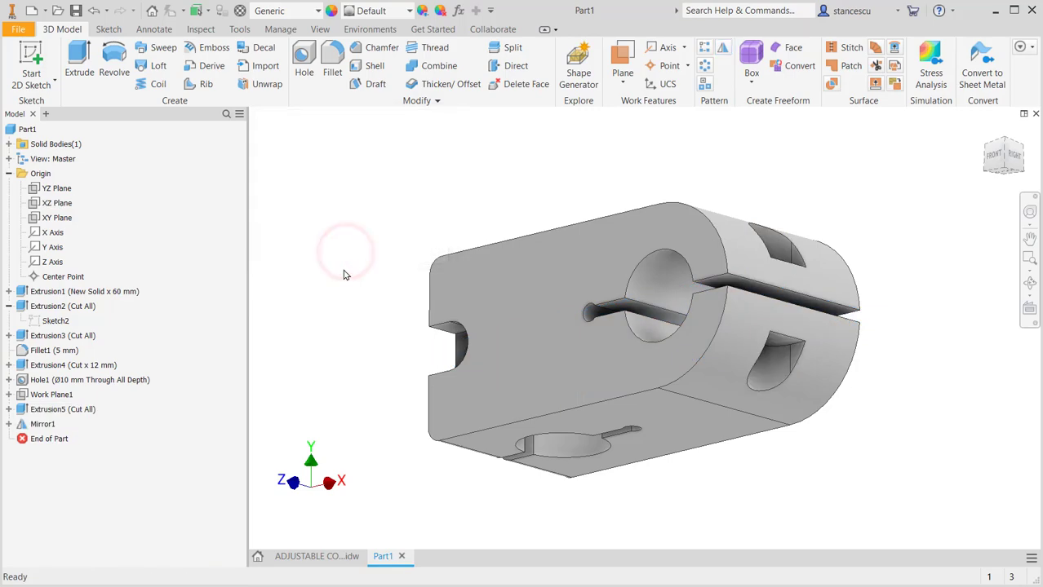
{"action": "middle_click_drag", "start_coordinate": [344, 272], "coordinate": [349, 323], "text": "shift"}
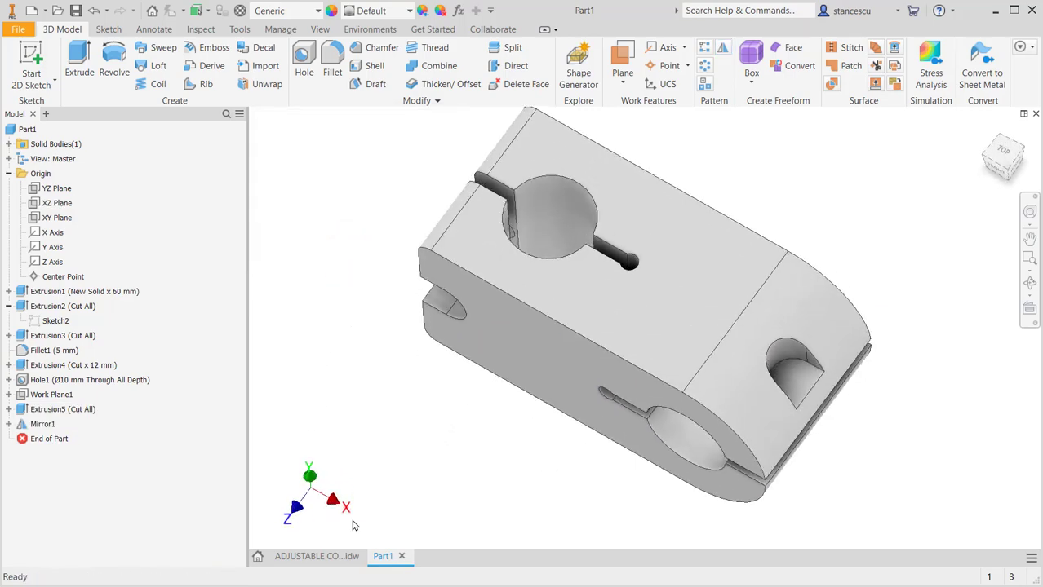
{"action": "left_click", "coordinate": [330, 557]}
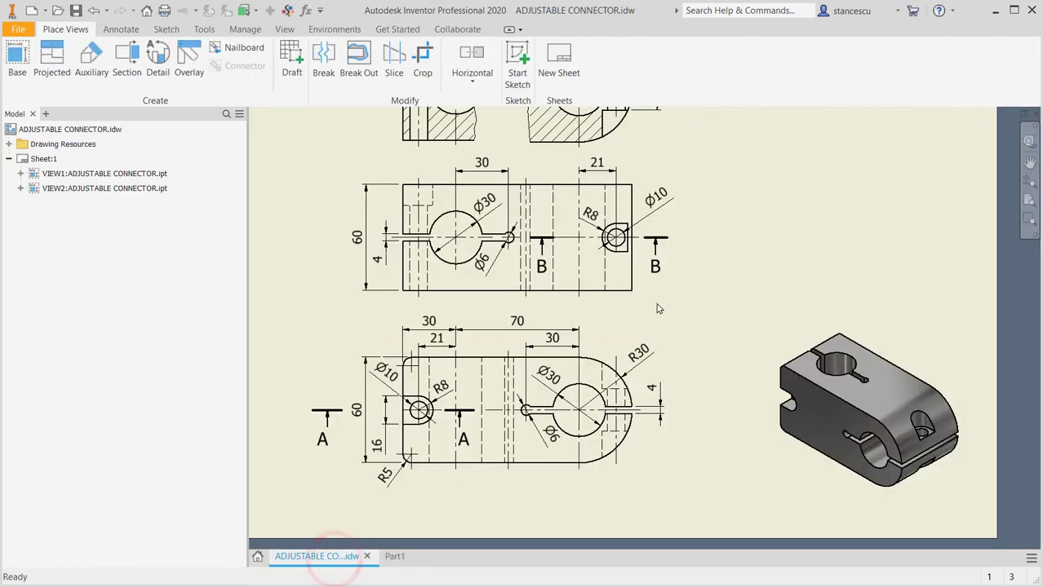
Add a Ø10 mm through-all hole concentric with the mirrored pocket's rounded edge
{"action": "left_click", "coordinate": [399, 556]}
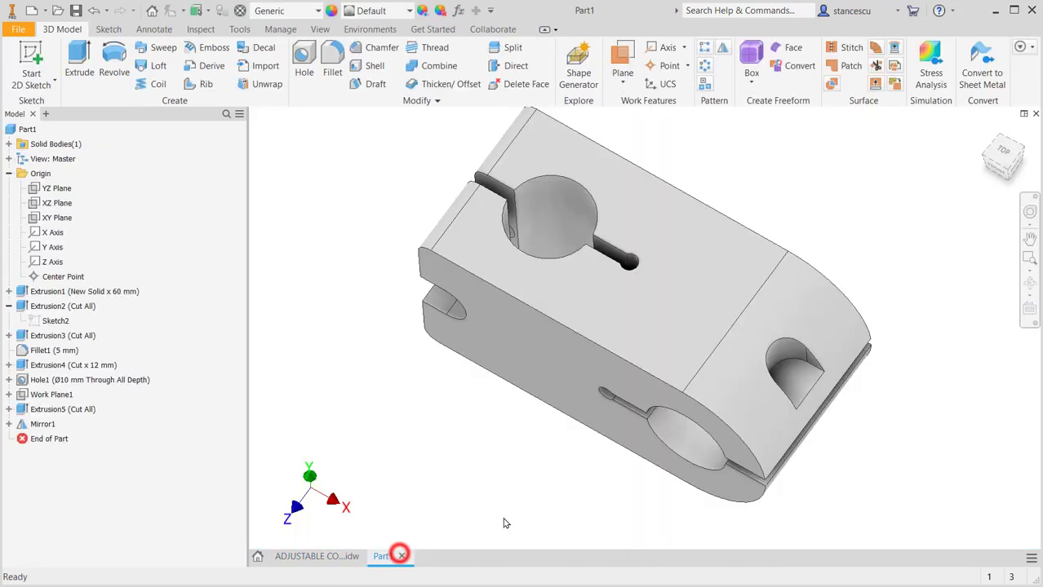
{"action": "left_click", "coordinate": [302, 62]}
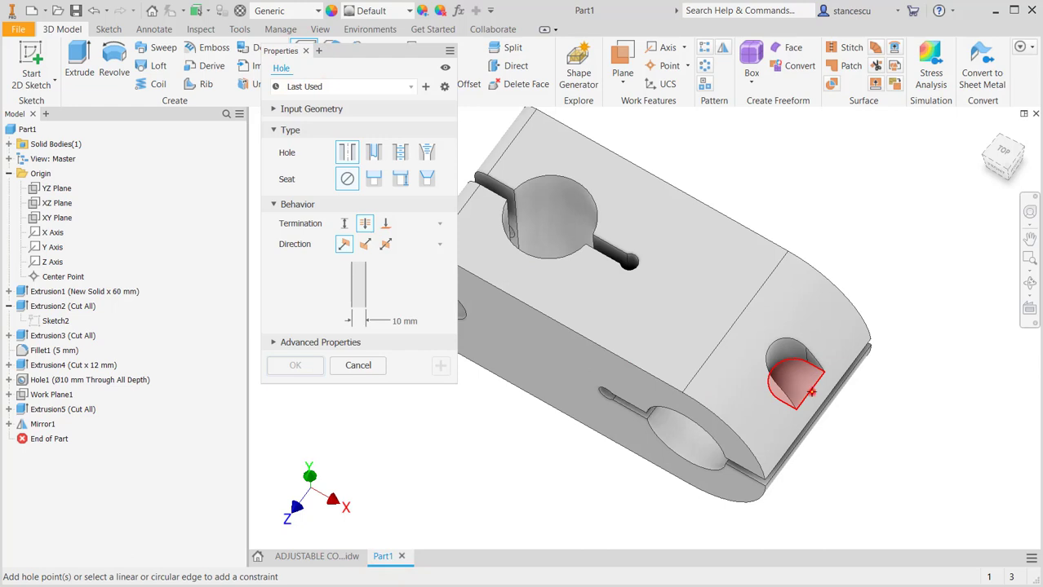
{"action": "left_click", "coordinate": [810, 393]}
{"action": "left_click", "coordinate": [789, 350]}
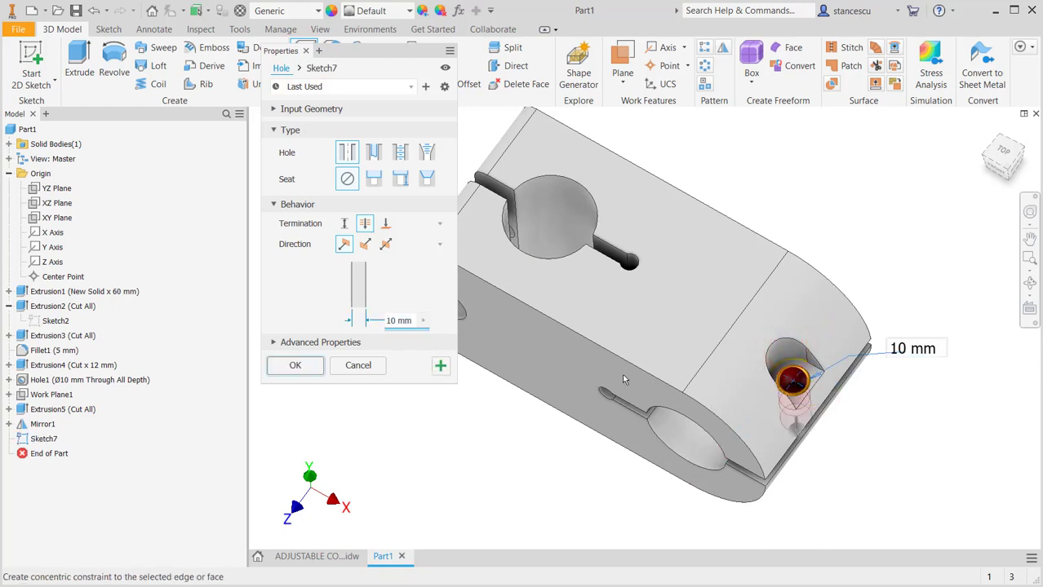
{"action": "left_click", "coordinate": [298, 366]}
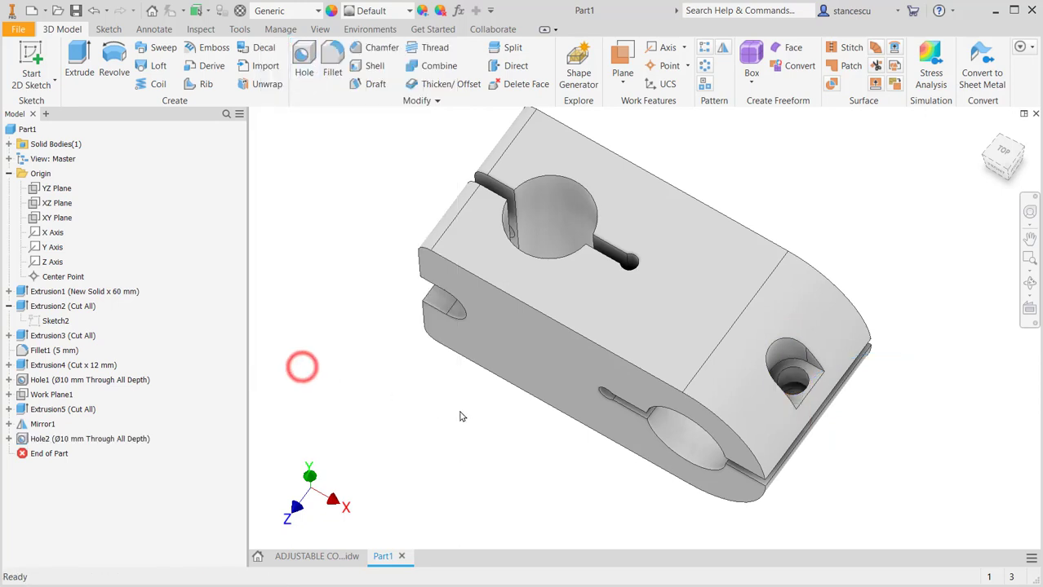
{"action": "middle_click_drag", "start_coordinate": [303, 367], "coordinate": [420, 408], "text": "shift"}
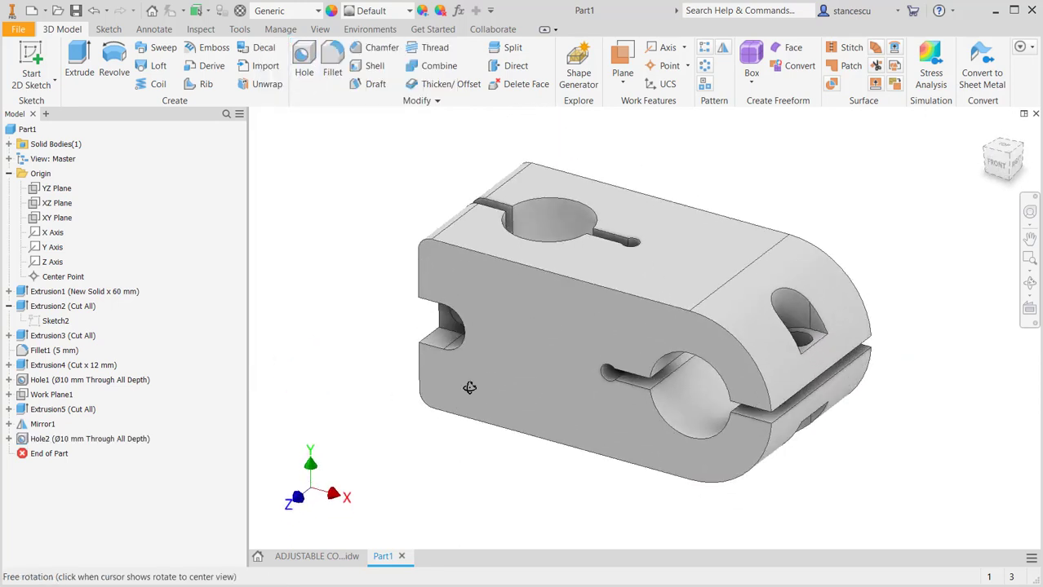
{"action": "key", "text": "F6"}
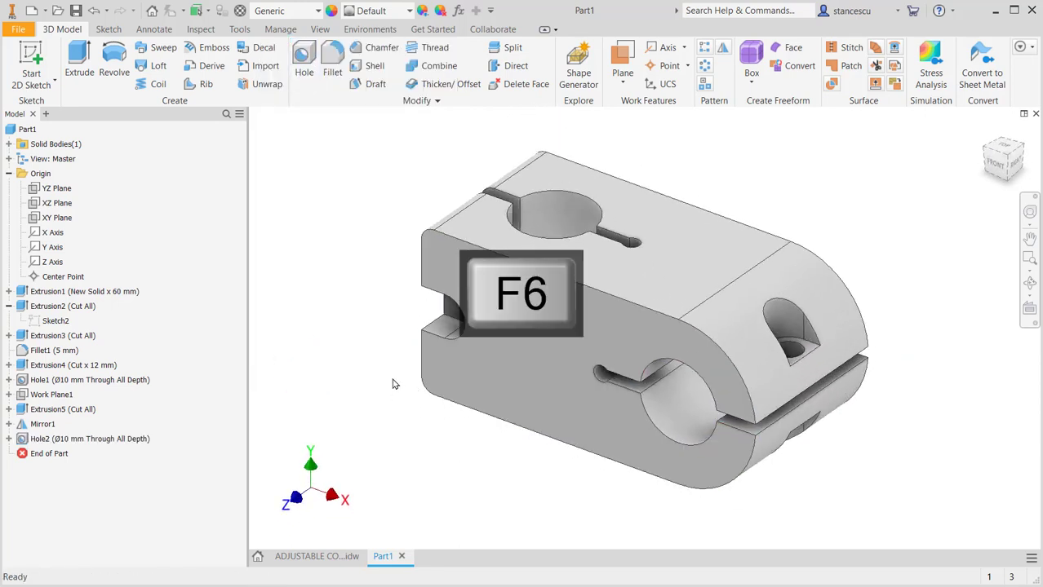
Set the material to Steel, Carbon and the appearance to Steel - Polished
{"action": "left_click", "coordinate": [292, 14]}
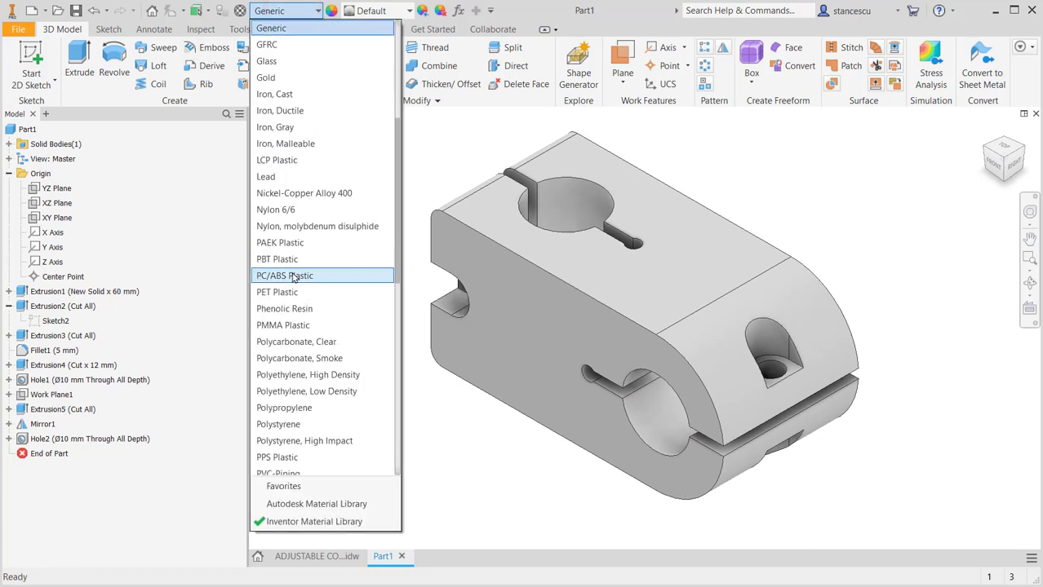
{"action": "scroll", "coordinate": [294, 277], "scroll_direction": "down", "scroll_amount": 7}
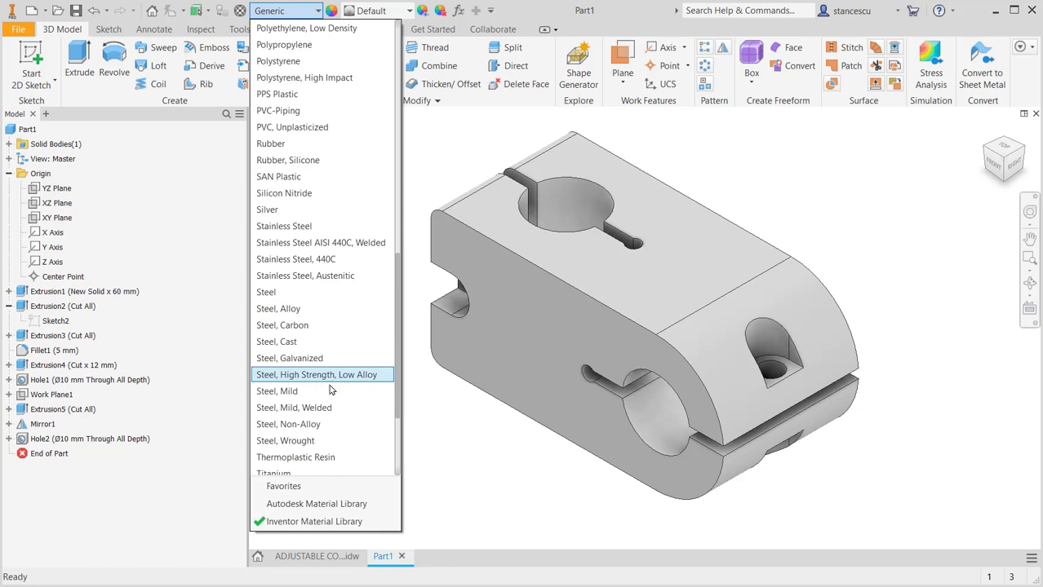
{"action": "left_click", "coordinate": [307, 325]}
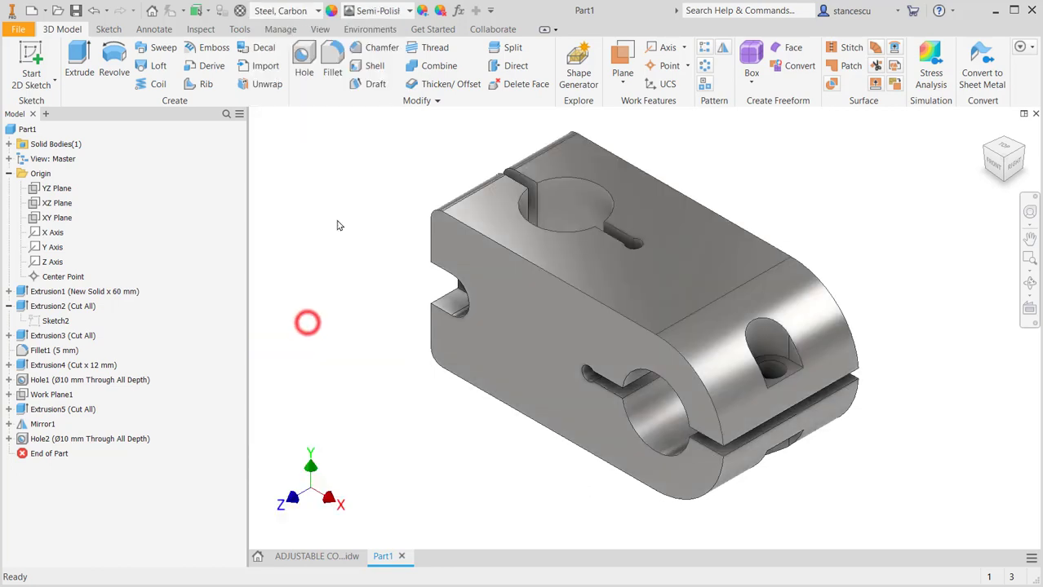
{"action": "left_click", "coordinate": [376, 11]}
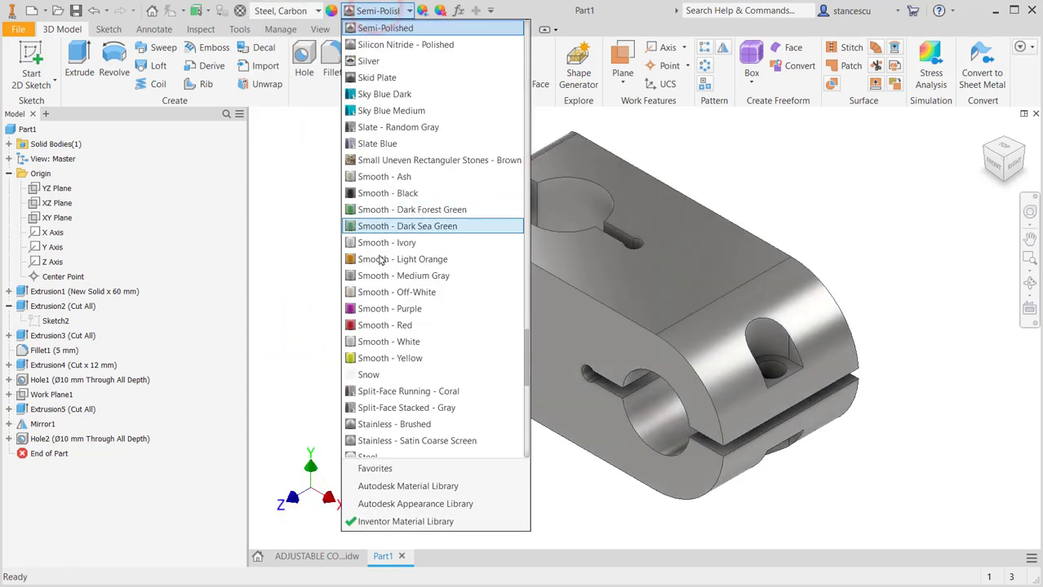
{"action": "scroll", "coordinate": [398, 308], "scroll_direction": "down", "scroll_amount": 2}
{"action": "scroll", "coordinate": [398, 308], "scroll_direction": "down", "scroll_amount": 1}
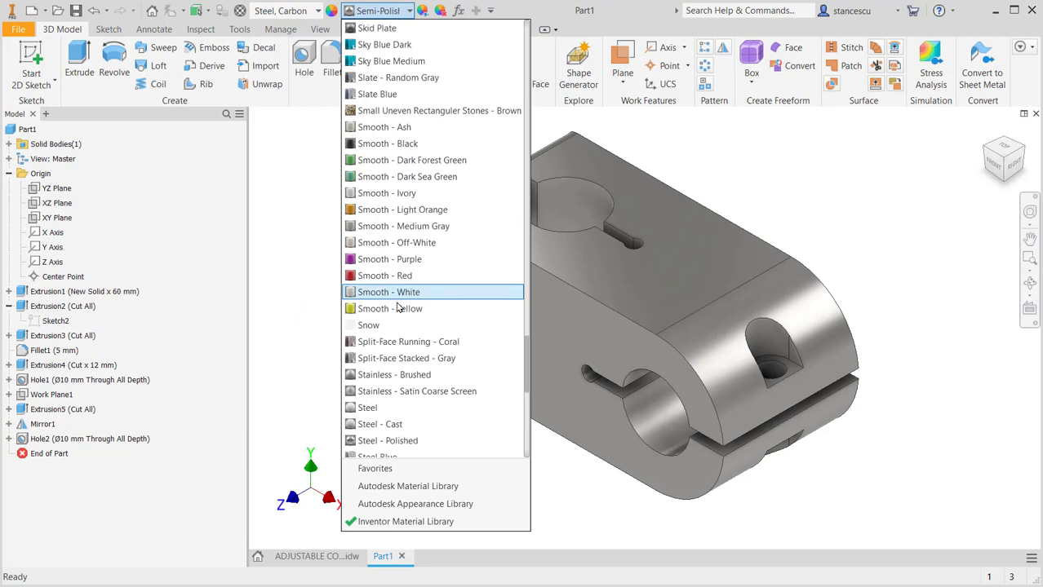
{"action": "left_click", "coordinate": [394, 440]}
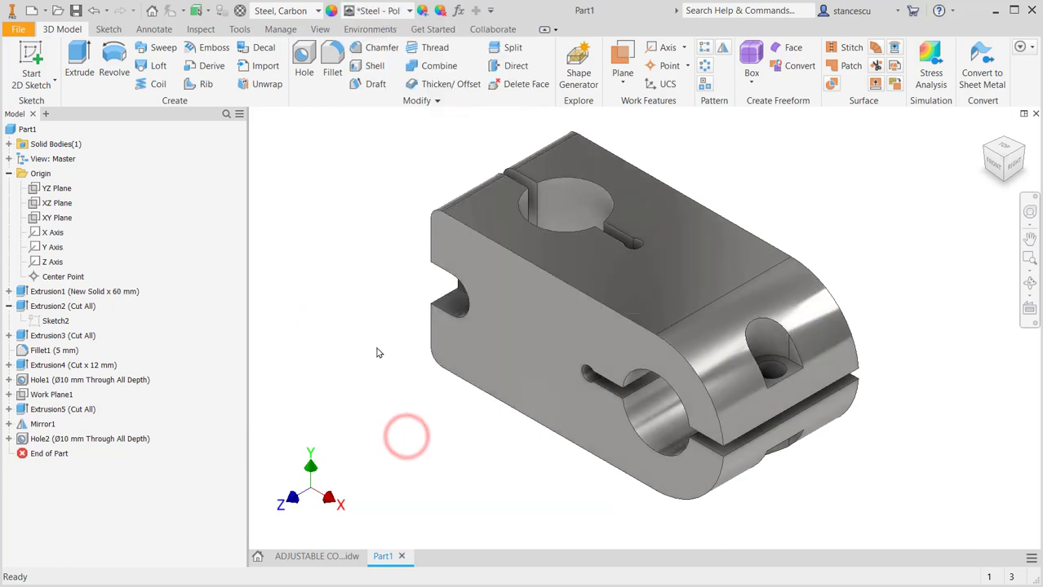
Free-orbit the part to inspect the polished steel finish
{"action": "left_click", "coordinate": [1031, 283]}
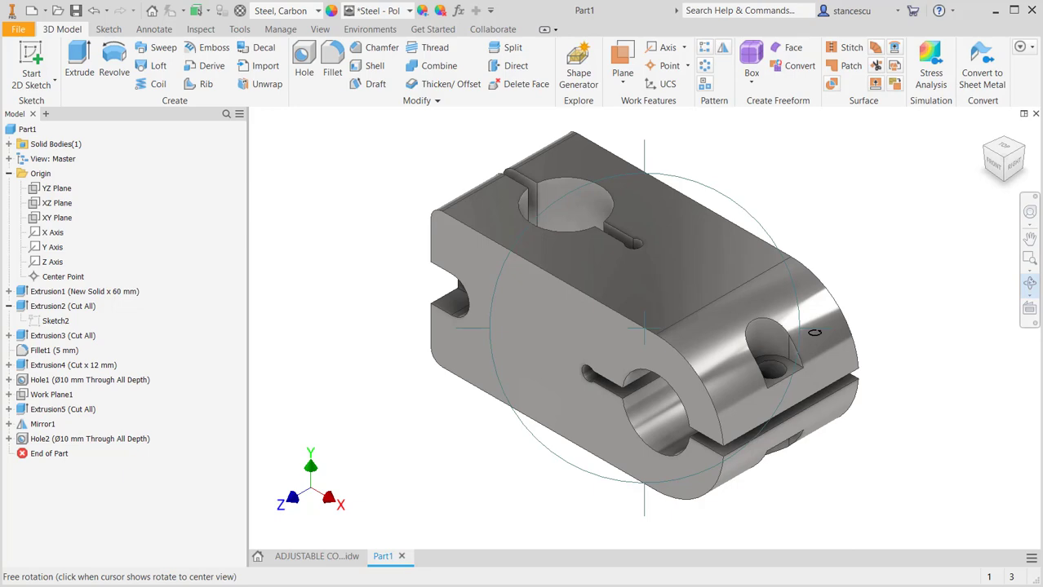
{"action": "left_click_drag", "start_coordinate": [814, 332], "coordinate": [496, 205]}
{"action": "key", "text": "Escape"}
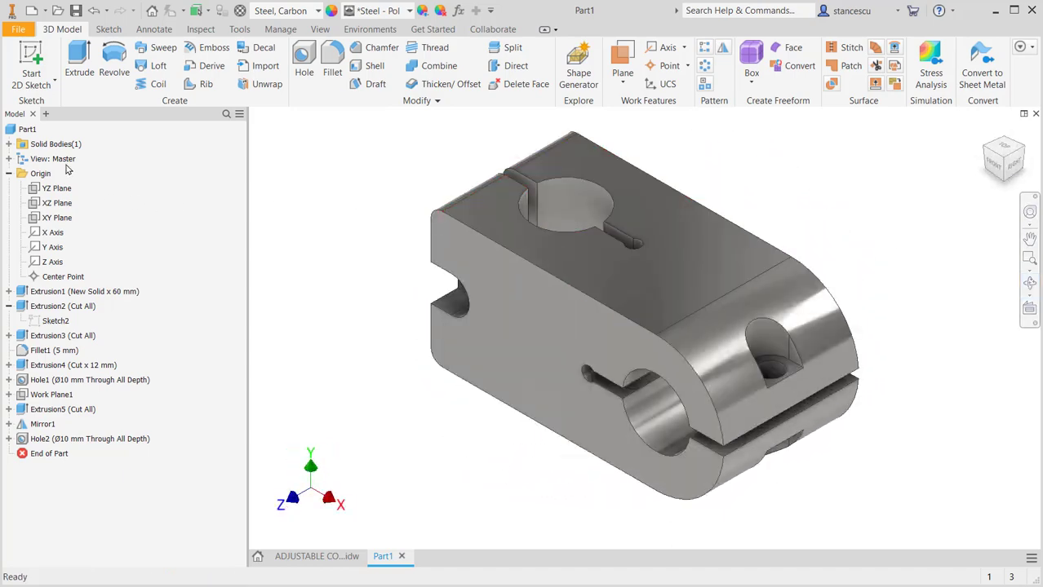
{"action": "right_click", "coordinate": [11, 129]}
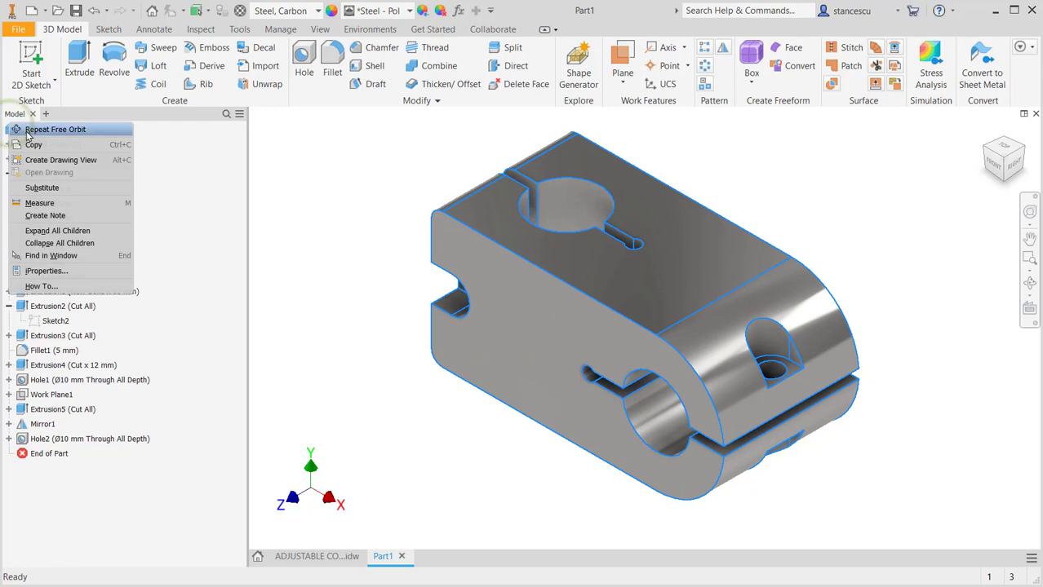
{"action": "left_click", "coordinate": [60, 272]}
{"action": "left_click", "coordinate": [561, 93]}
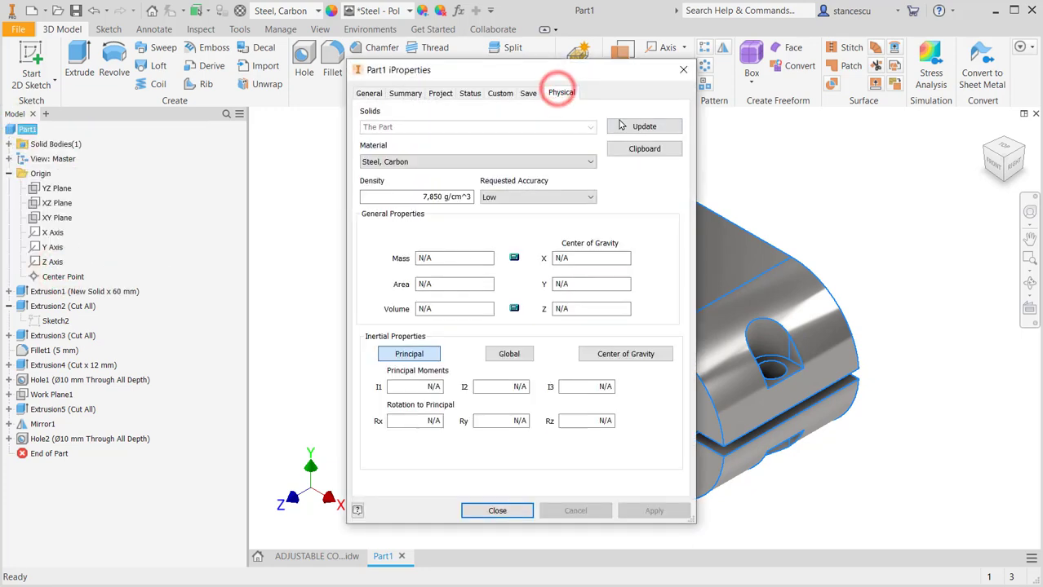
{"action": "left_click", "coordinate": [628, 127]}
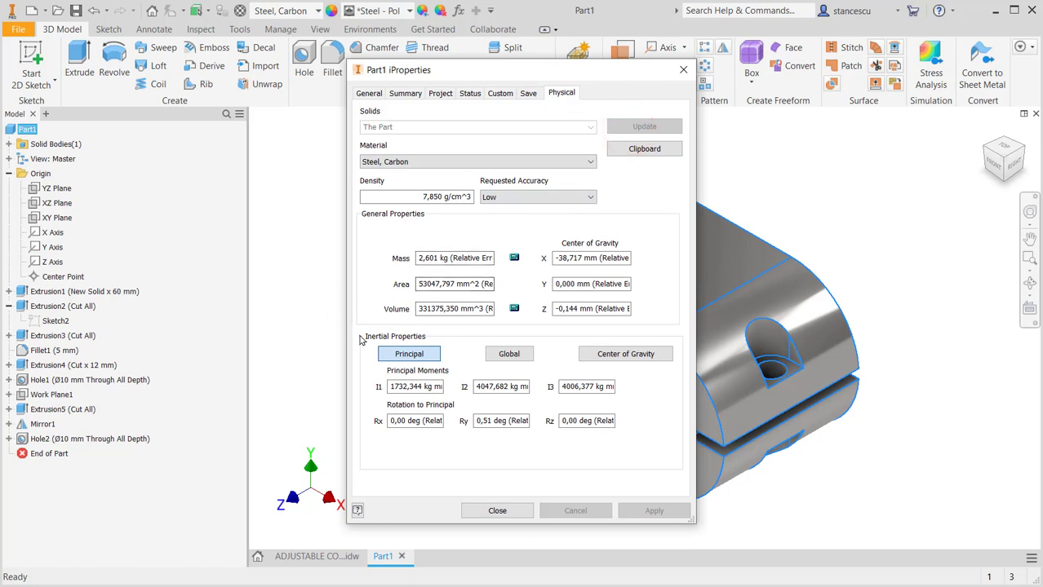
{"action": "left_click", "coordinate": [497, 511]}
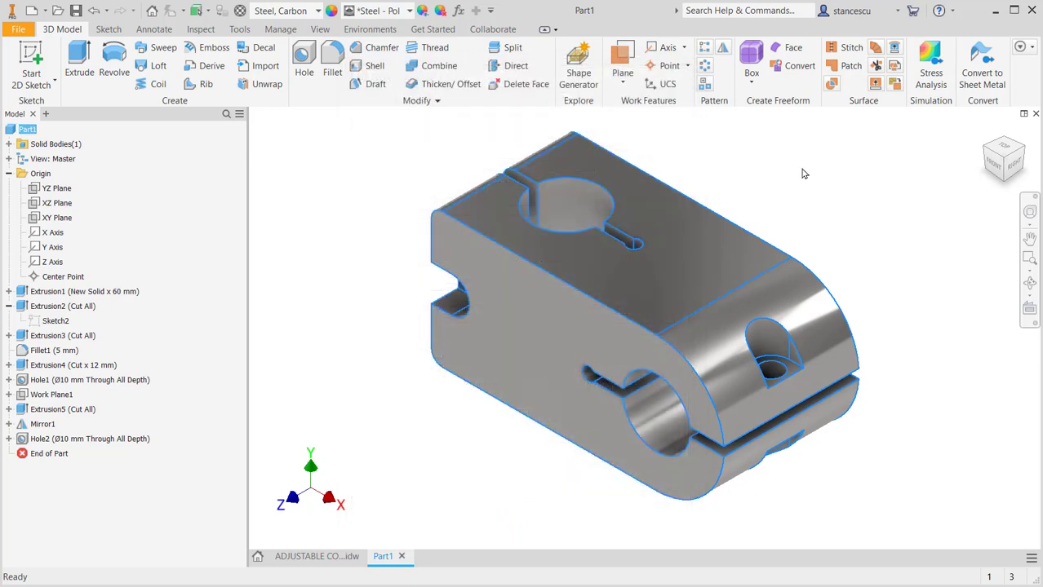
{"action": "left_click", "coordinate": [831, 191]}
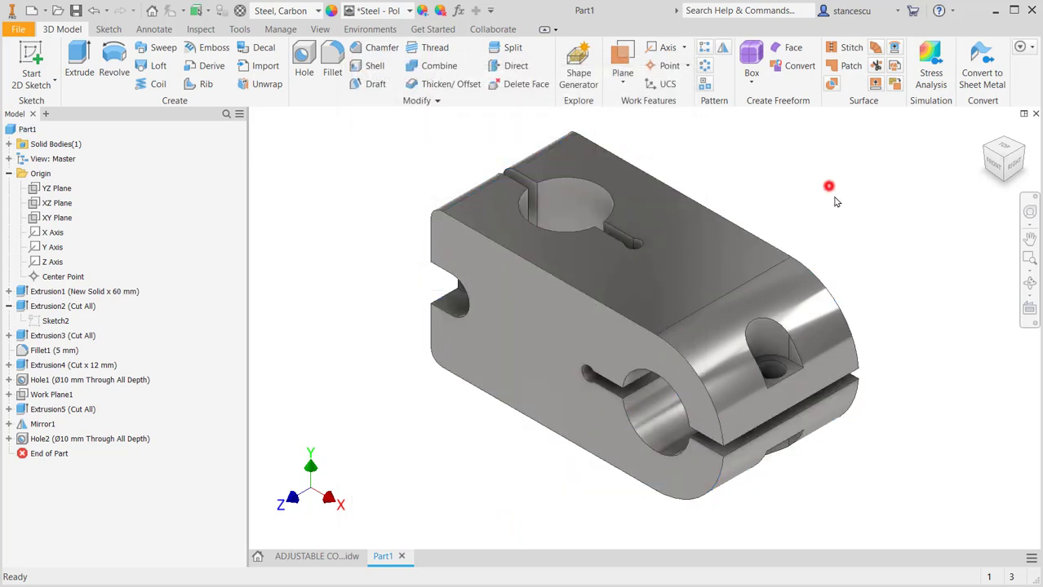